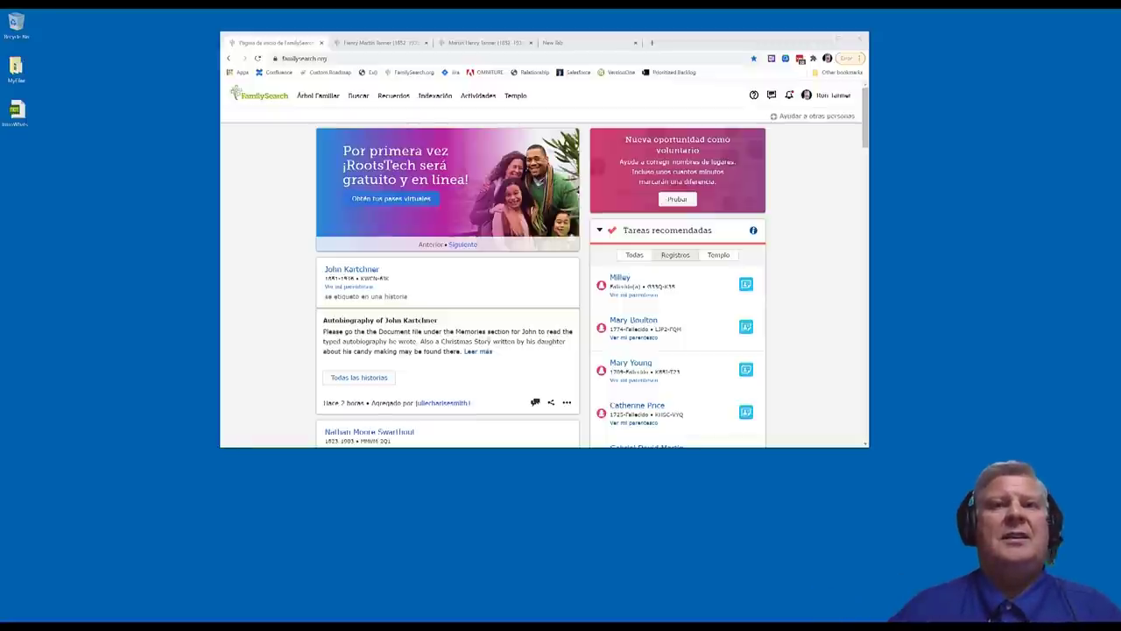
Change the site language from ESPAÑOL to English in the footer's Cambiar idioma picker
{"action": "scroll", "coordinate": [811, 322], "scroll_direction": "down", "scroll_amount": 5}
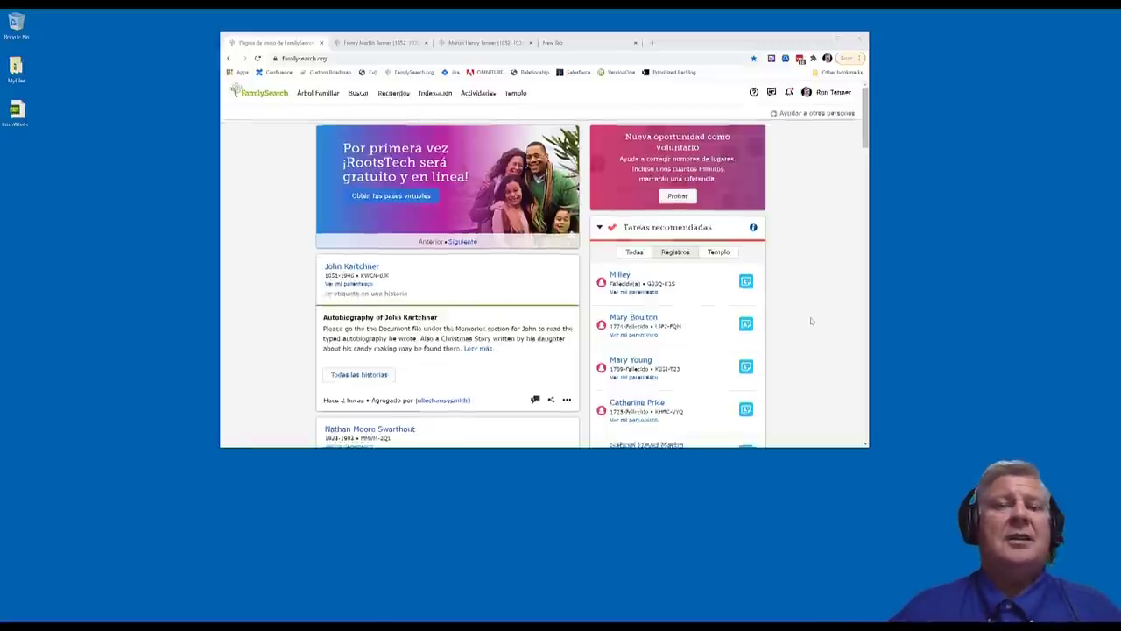
{"action": "scroll", "coordinate": [811, 321], "scroll_direction": "down", "scroll_amount": 15}
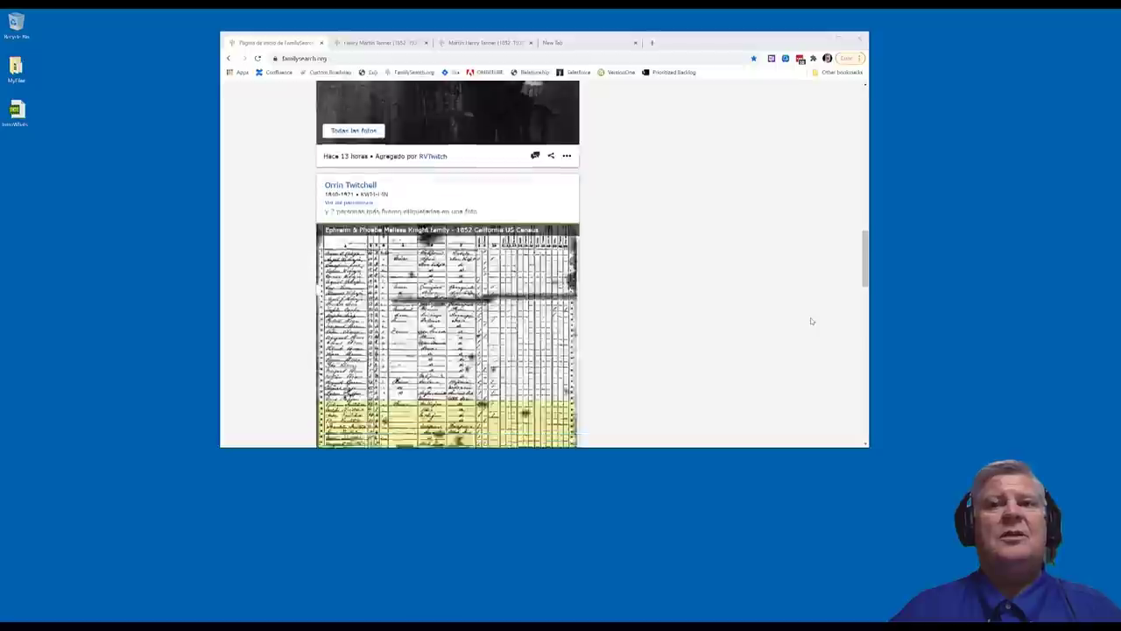
{"action": "scroll", "coordinate": [811, 321], "scroll_direction": "down", "scroll_amount": 15}
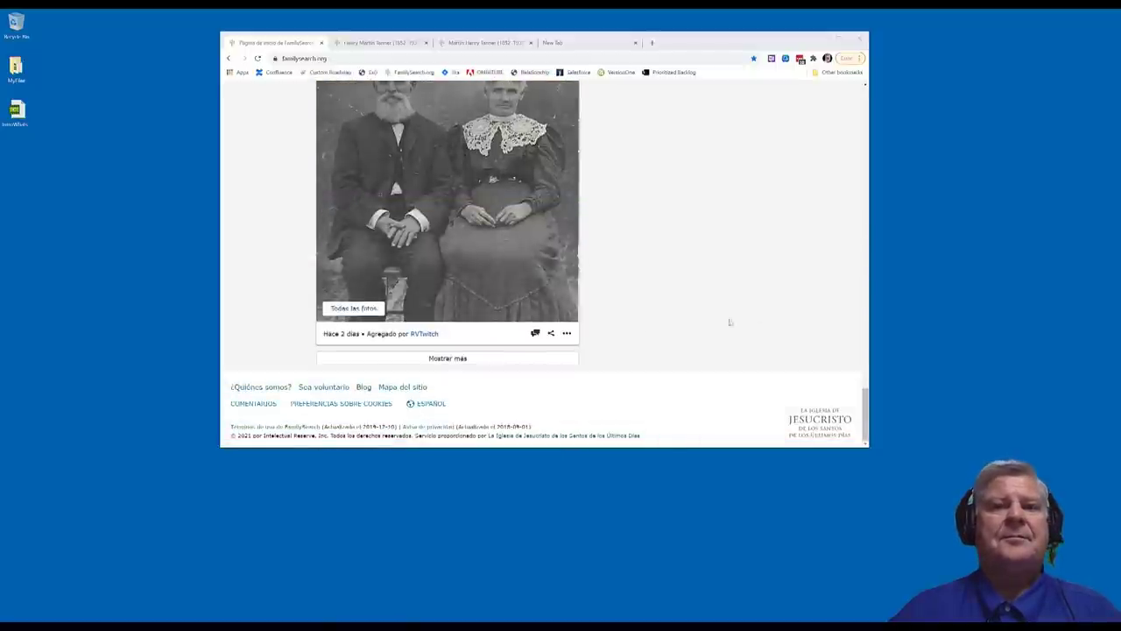
{"action": "left_click", "coordinate": [431, 404]}
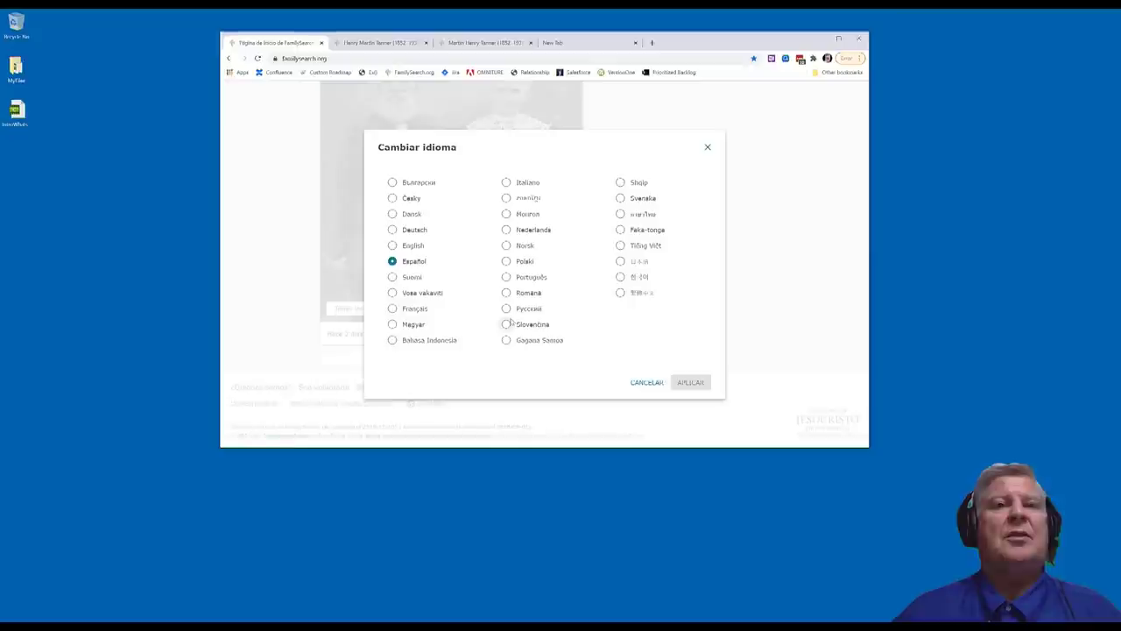
{"action": "left_click", "coordinate": [408, 250]}
{"action": "left_click", "coordinate": [689, 384]}
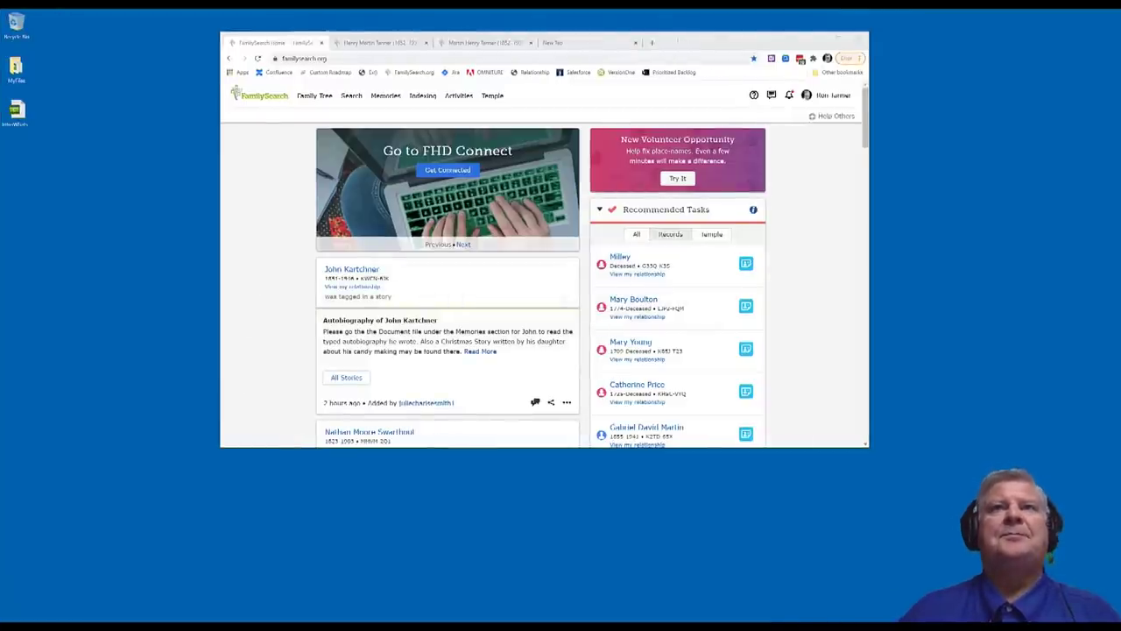
After the English home page reloads, switch to the empty browser tab for searching
{"action": "left_click", "coordinate": [592, 47]}
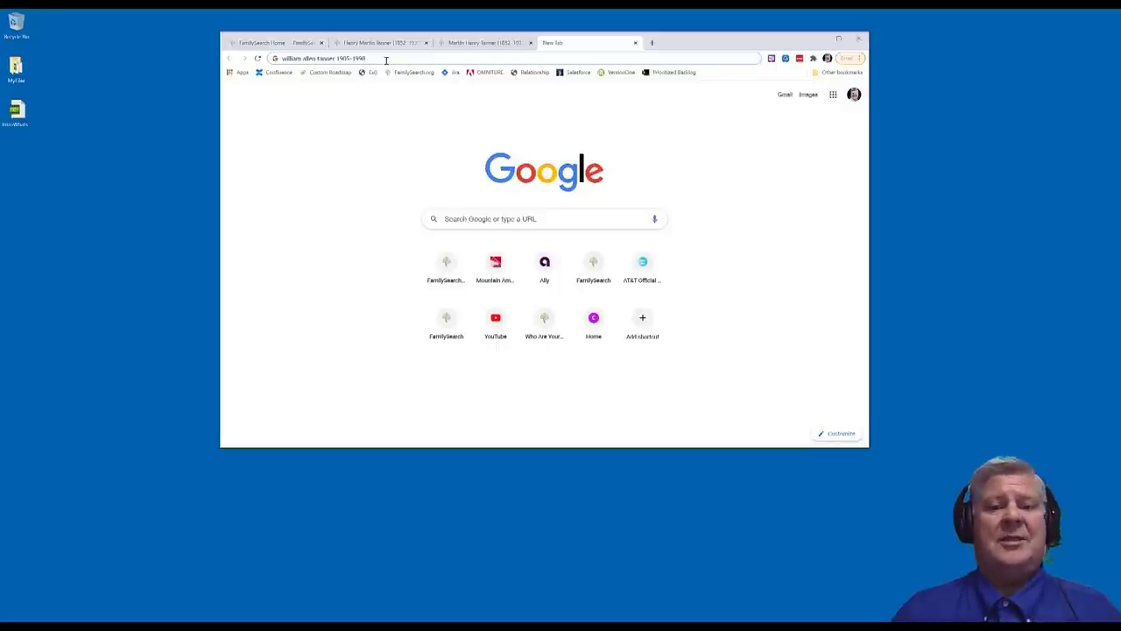
{"action": "key", "text": "Return"}
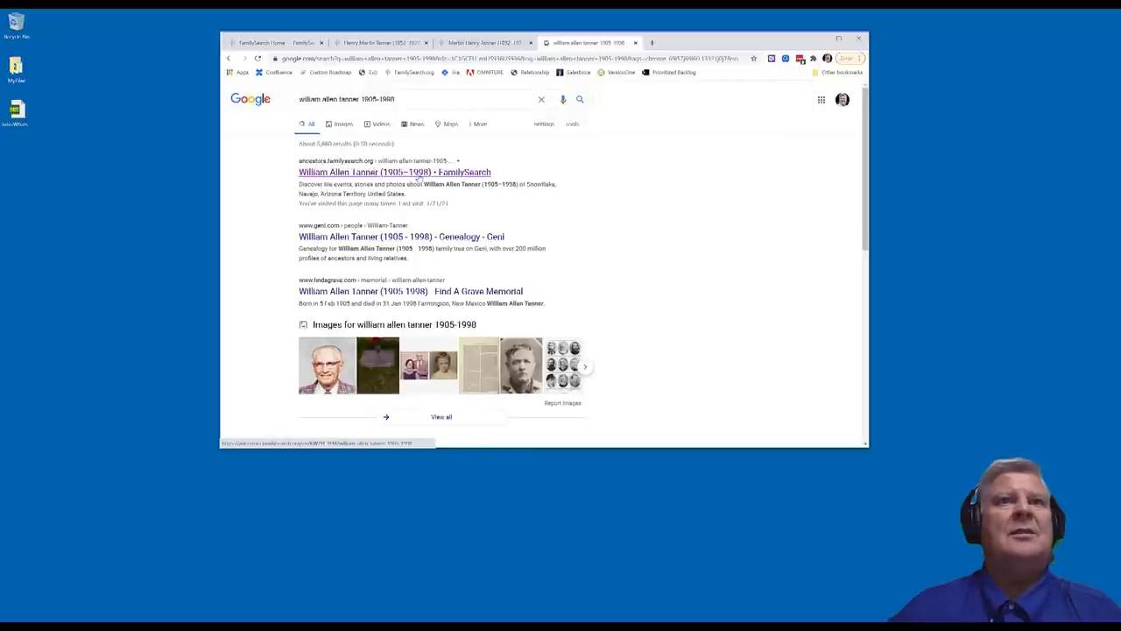
{"action": "left_click", "coordinate": [419, 175]}
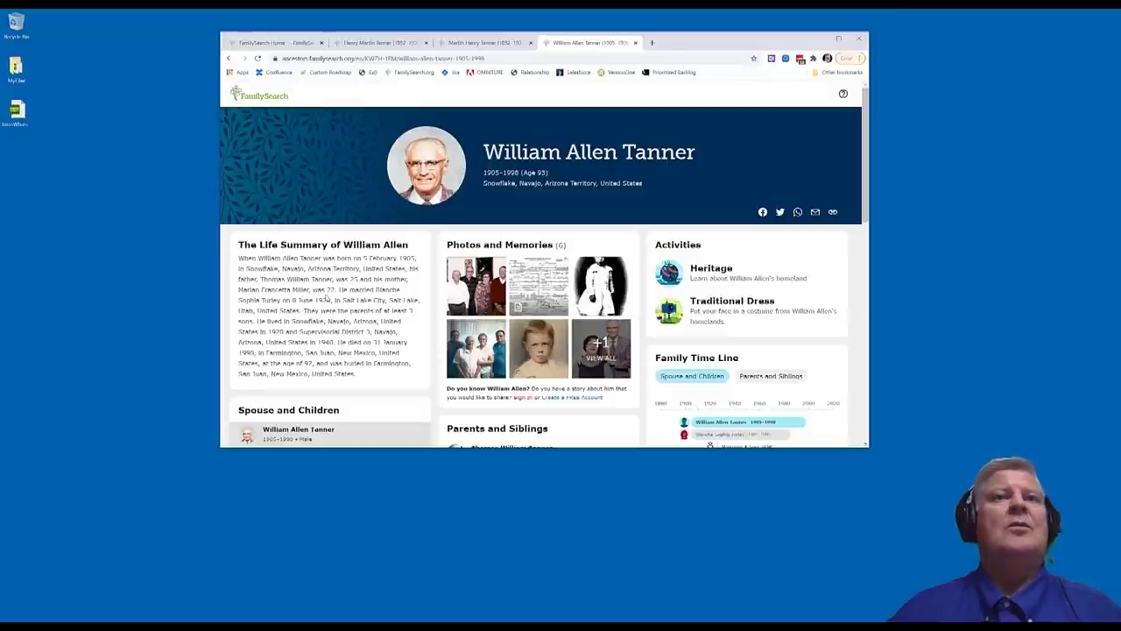
Show the Name Meaning entries for William, Allen and Tanner on the ancestor page
{"action": "scroll", "coordinate": [326, 299], "scroll_direction": "down", "scroll_amount": 5}
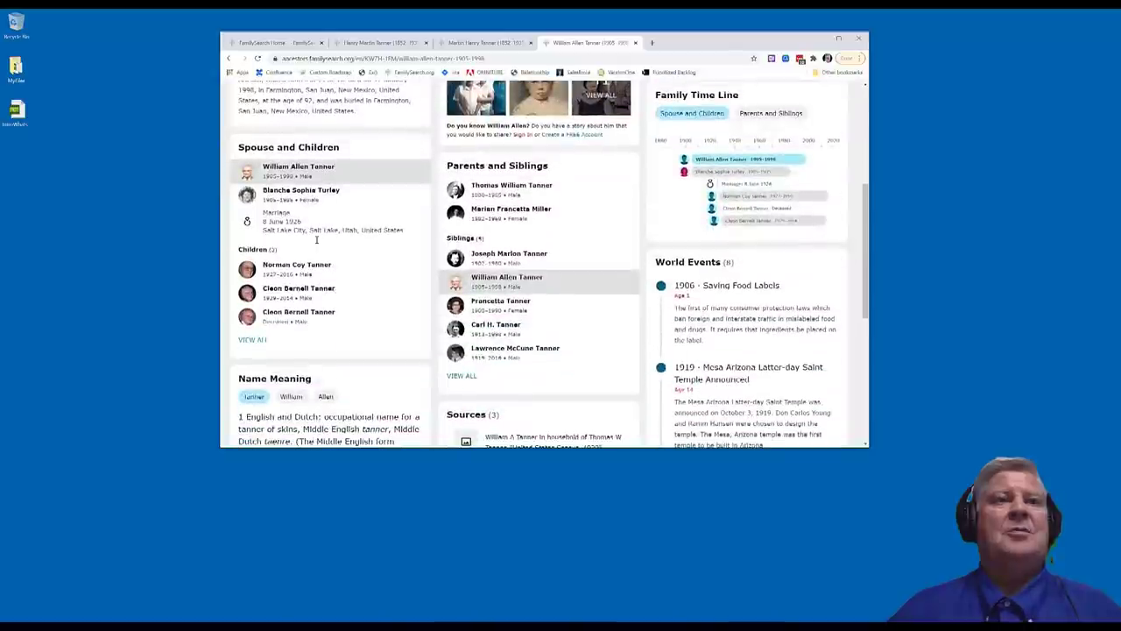
{"action": "scroll", "coordinate": [315, 253], "scroll_direction": "down", "scroll_amount": 1}
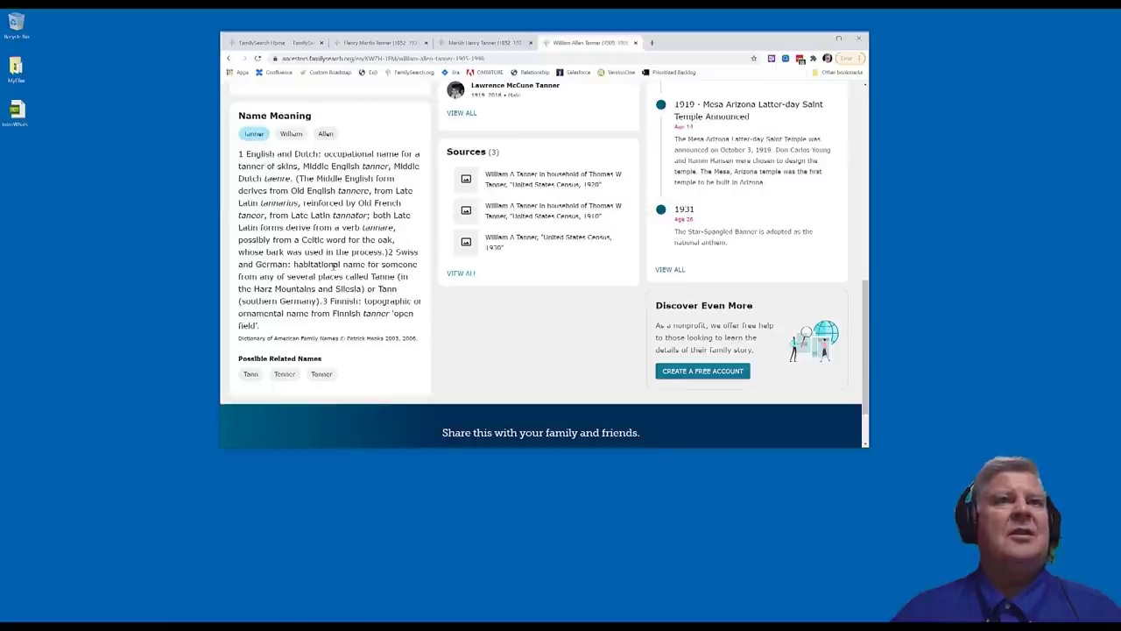
{"action": "left_click", "coordinate": [291, 133]}
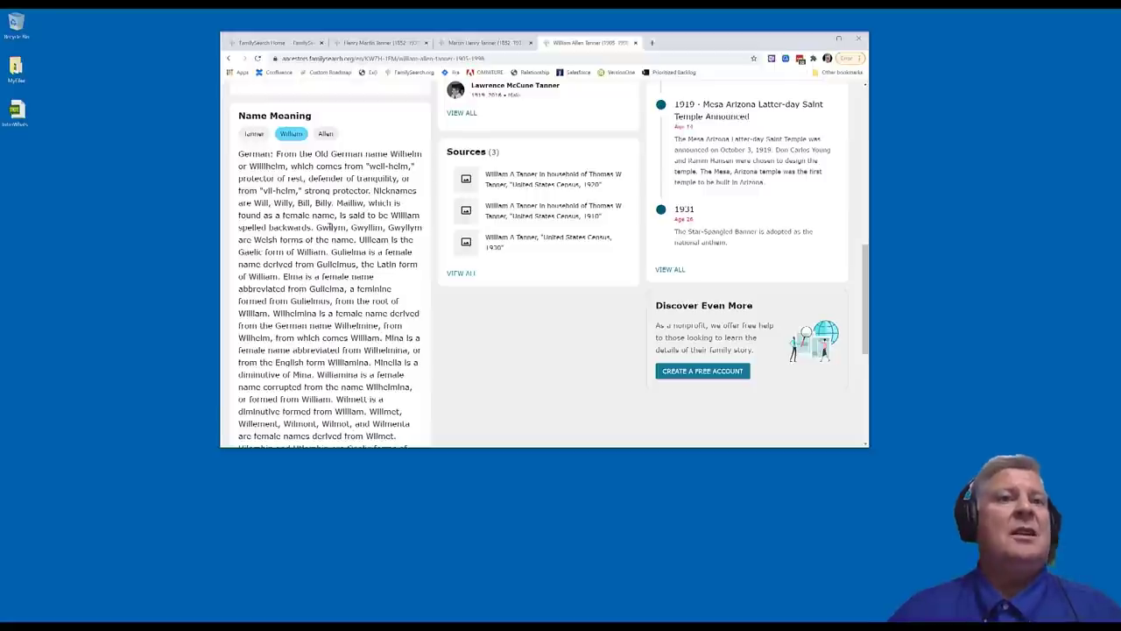
{"action": "left_click", "coordinate": [323, 134]}
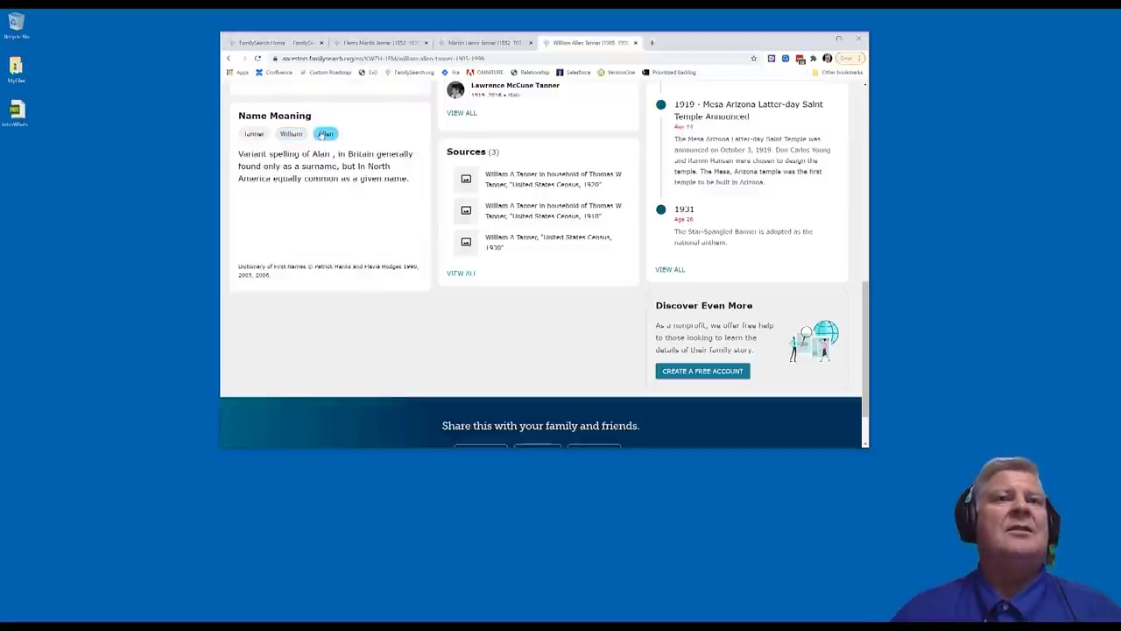
{"action": "left_click", "coordinate": [254, 133]}
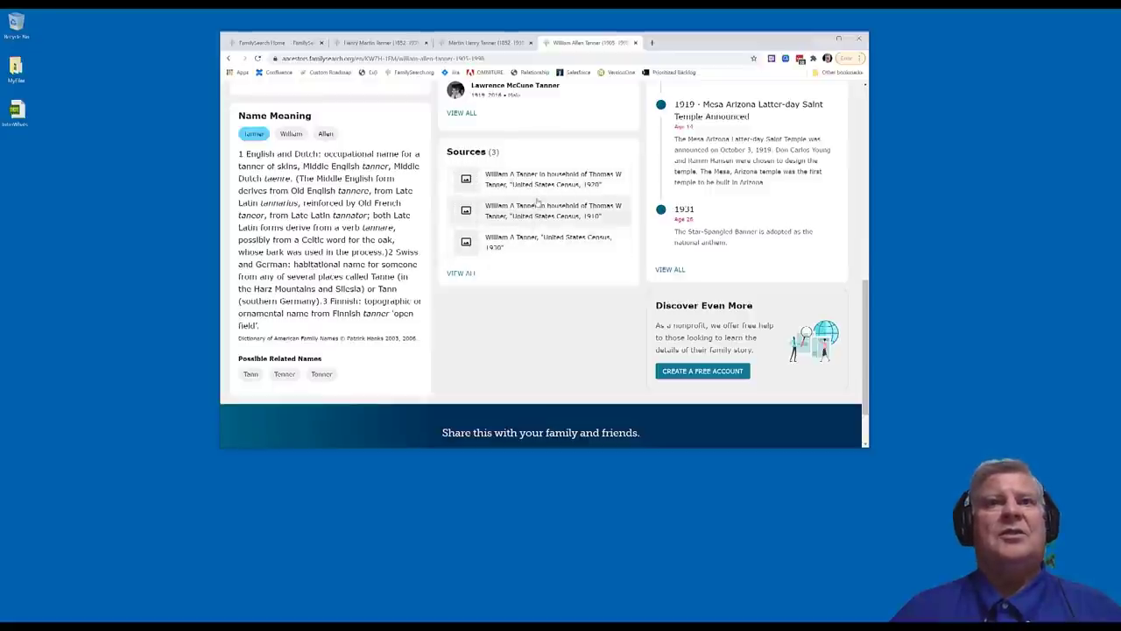
Open the childhood photo of the child in a white dress full-size
{"action": "scroll", "coordinate": [538, 201], "scroll_direction": "up", "scroll_amount": 5}
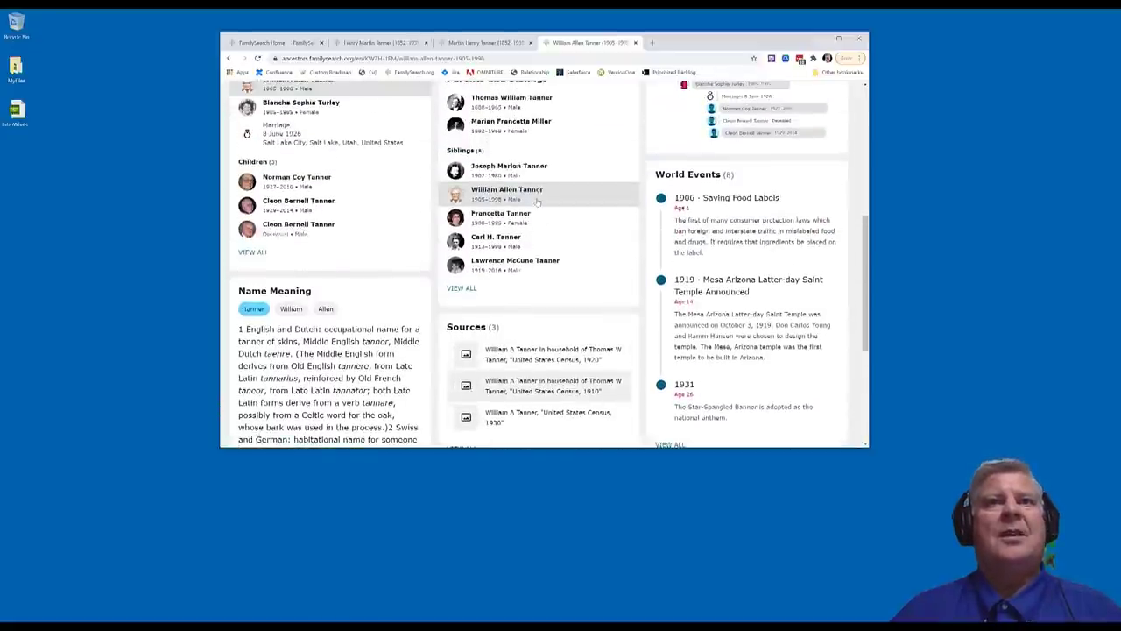
{"action": "scroll", "coordinate": [538, 202], "scroll_direction": "up", "scroll_amount": 3}
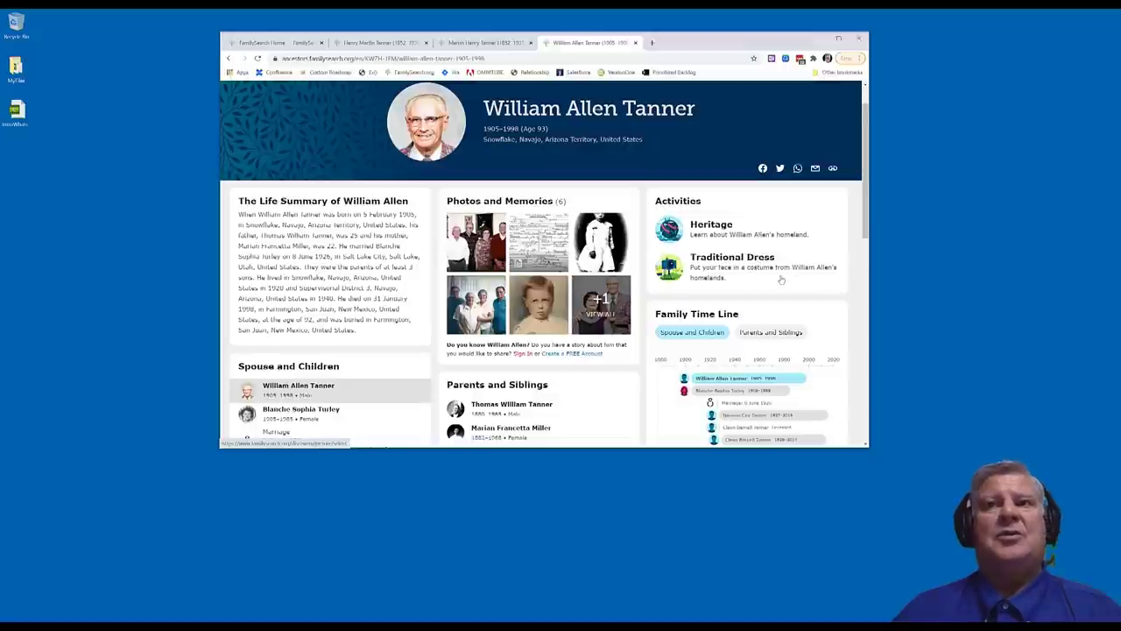
{"action": "scroll", "coordinate": [779, 279], "scroll_direction": "down", "scroll_amount": 3}
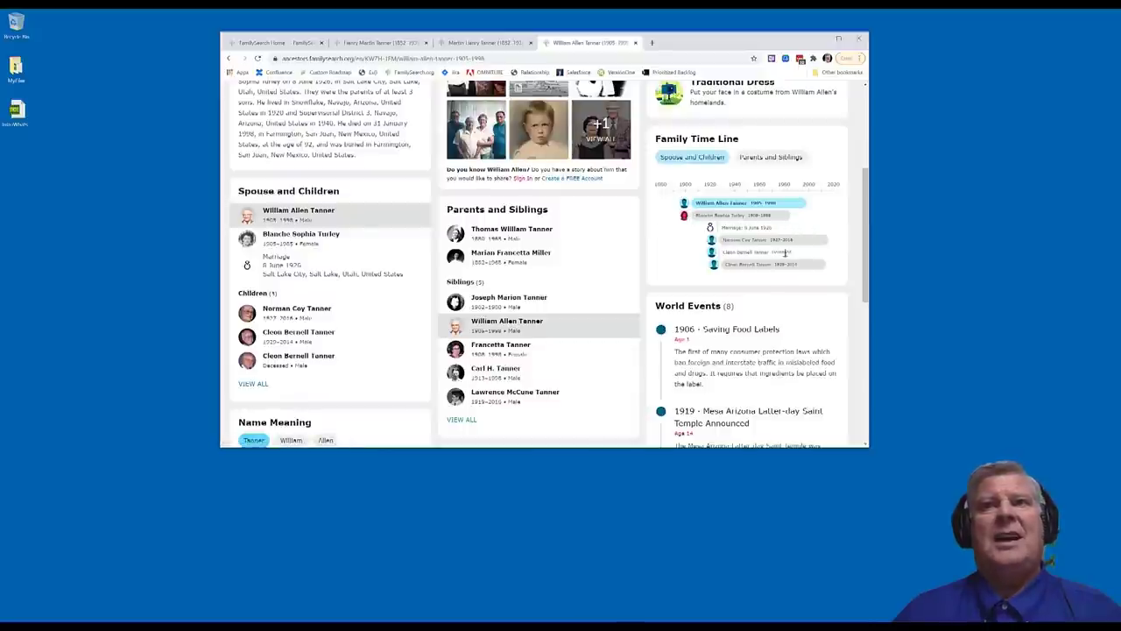
{"action": "scroll", "coordinate": [740, 296], "scroll_direction": "down", "scroll_amount": 1}
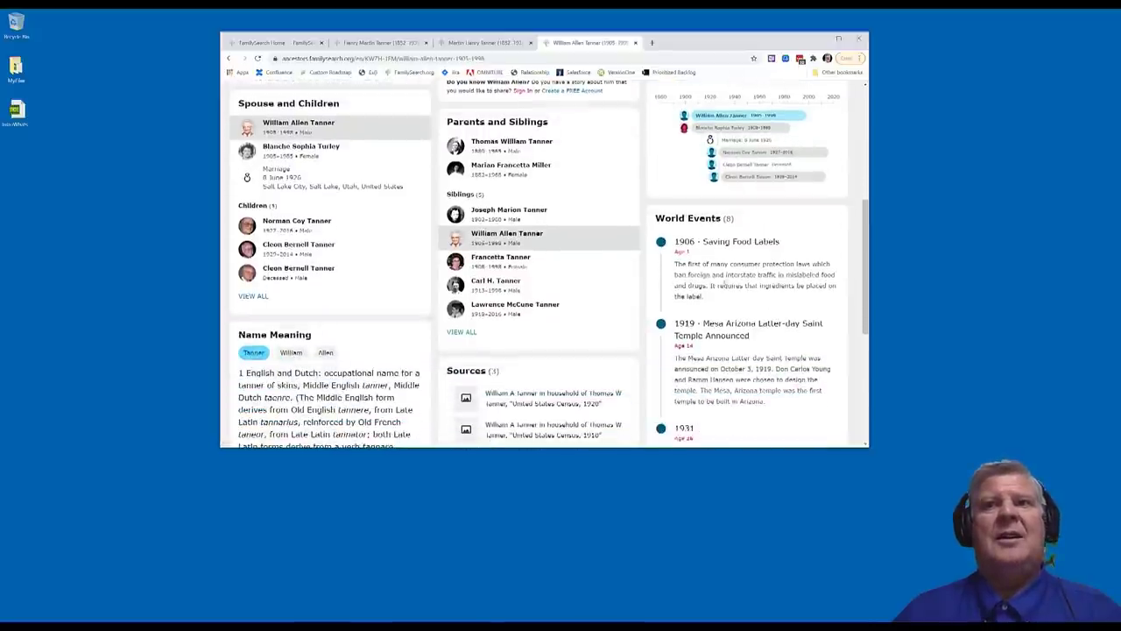
{"action": "scroll", "coordinate": [753, 332], "scroll_direction": "up", "scroll_amount": 4}
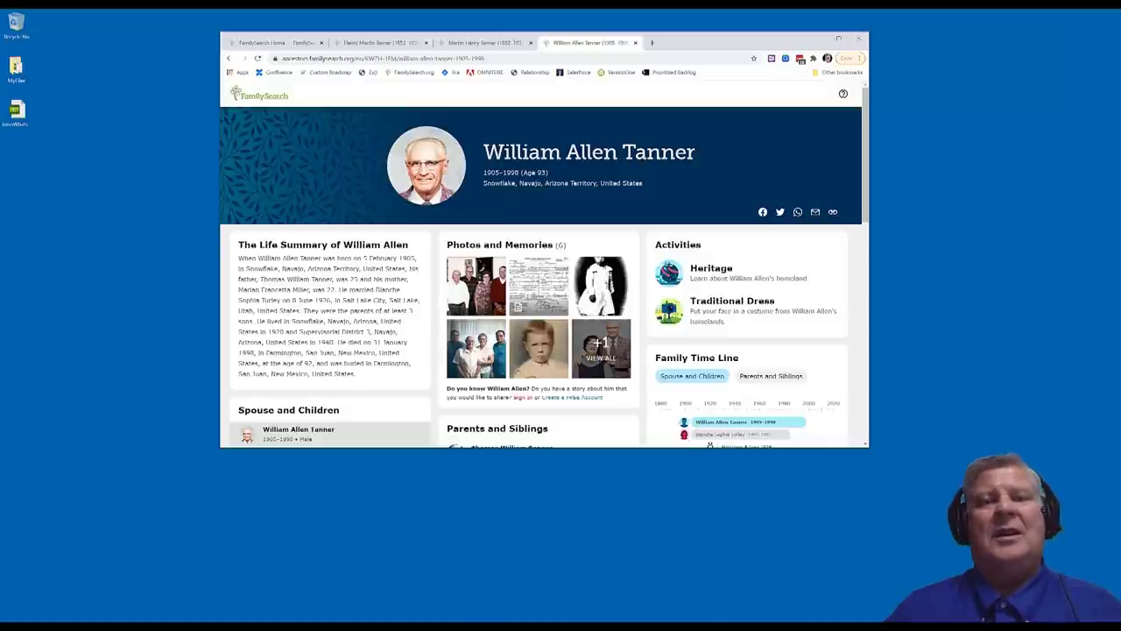
{"action": "left_click", "coordinate": [604, 295]}
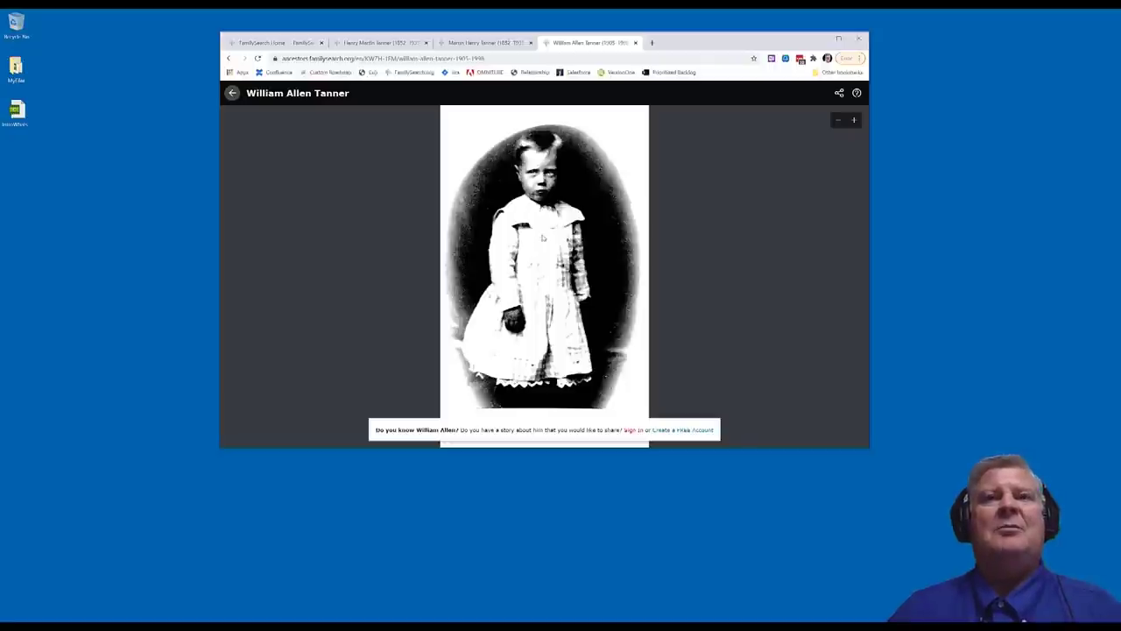
Close the white-dress photo, view the four-person photo full-size, then close it too
{"action": "left_click", "coordinate": [232, 94]}
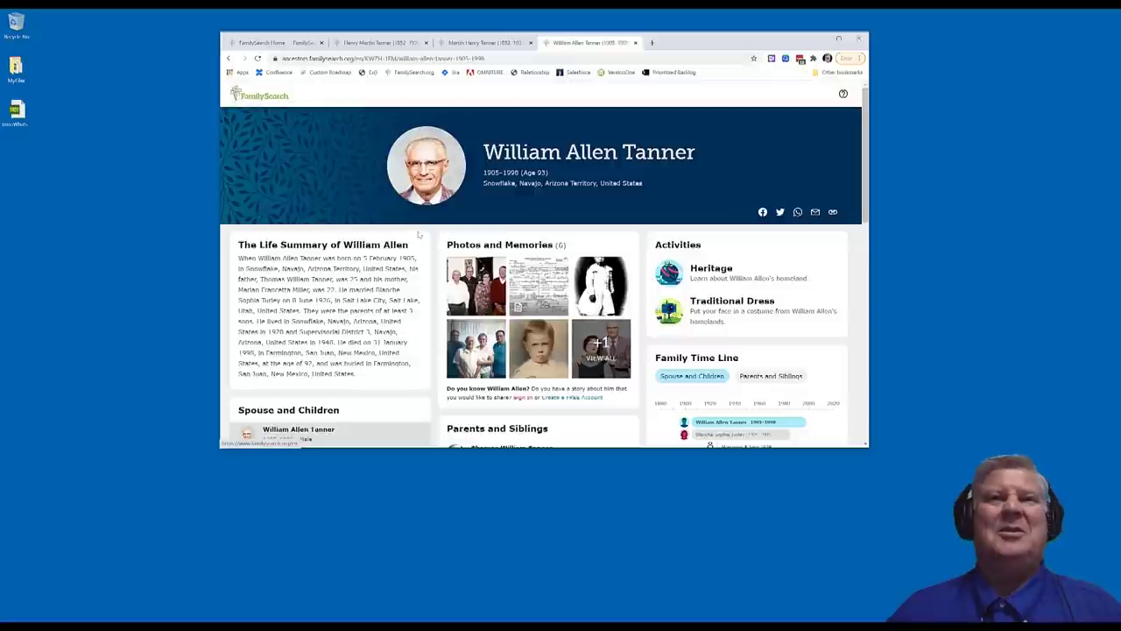
{"action": "left_click", "coordinate": [473, 282]}
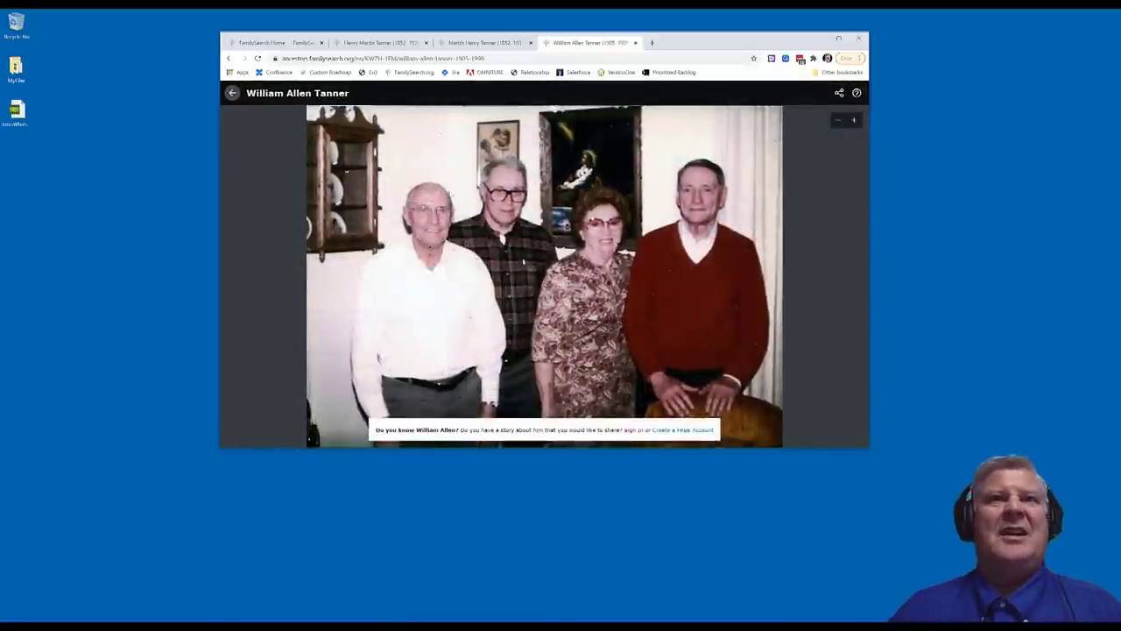
{"action": "left_click", "coordinate": [232, 95]}
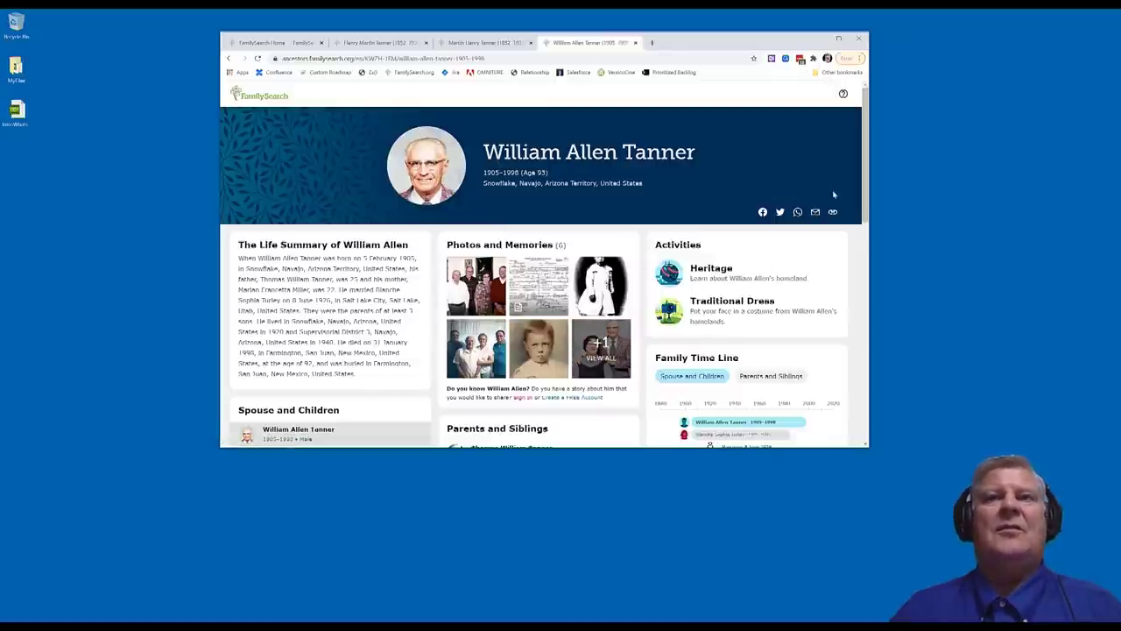
{"action": "scroll", "coordinate": [508, 281], "scroll_direction": "down", "scroll_amount": 10}
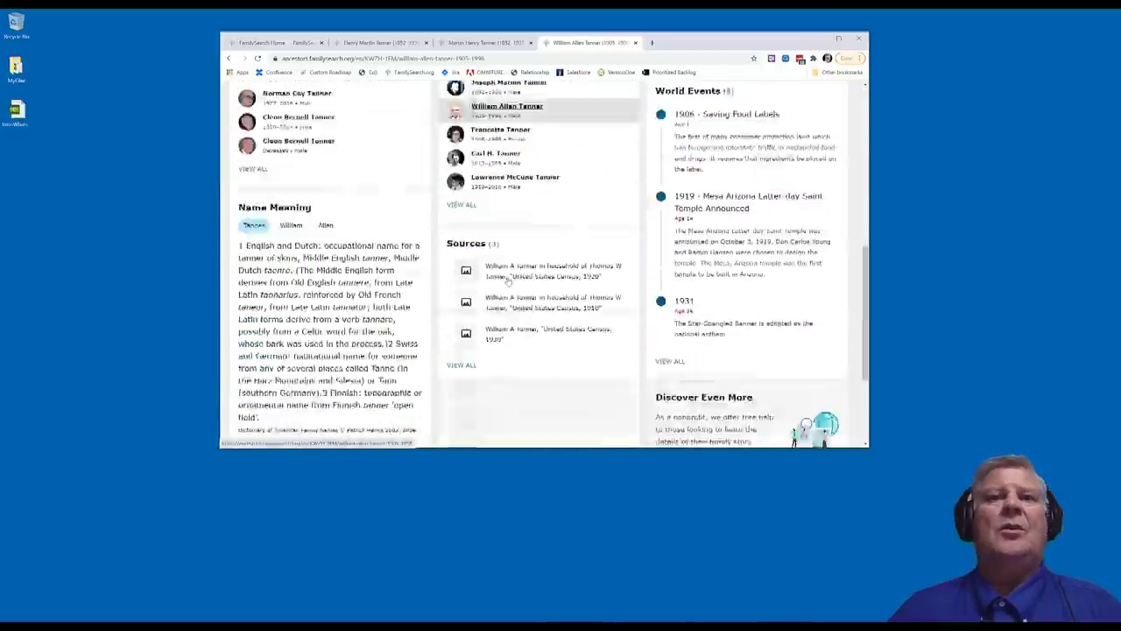
{"action": "scroll", "coordinate": [508, 280], "scroll_direction": "down", "scroll_amount": 5}
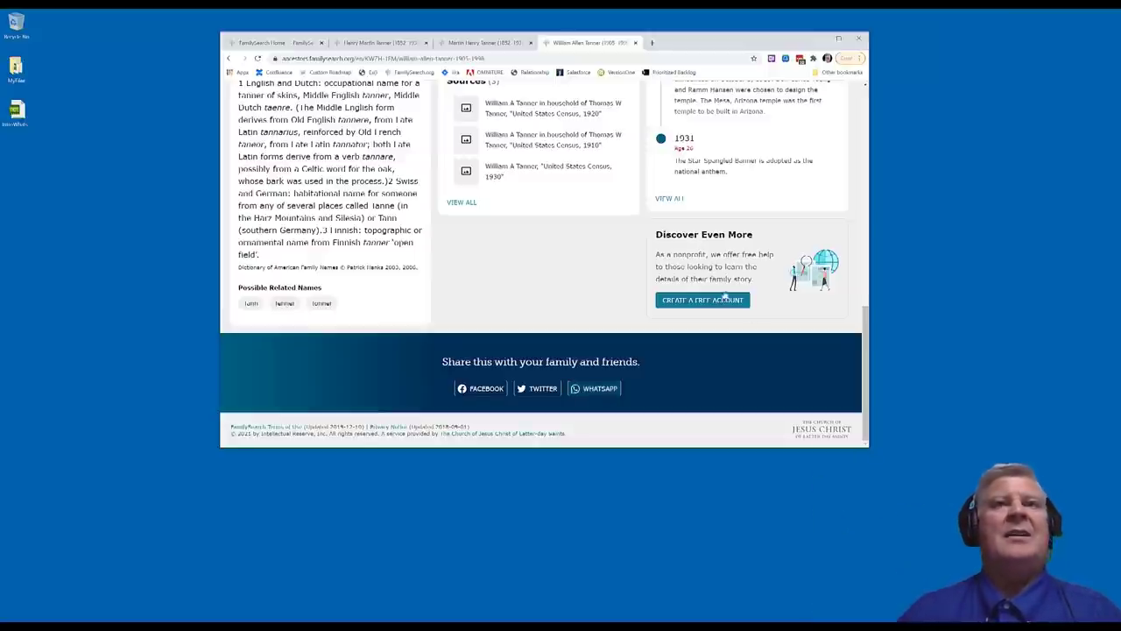
{"action": "scroll", "coordinate": [755, 334], "scroll_direction": "up", "scroll_amount": 10}
{"action": "scroll", "coordinate": [724, 279], "scroll_direction": "up", "scroll_amount": 2}
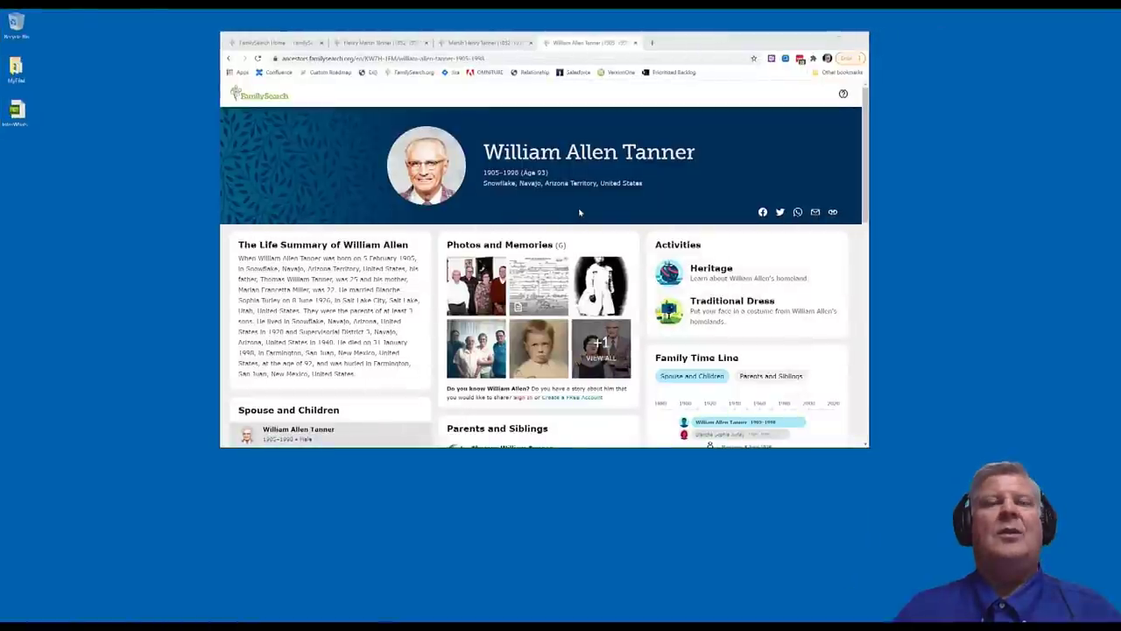
{"action": "left_click", "coordinate": [650, 43]}
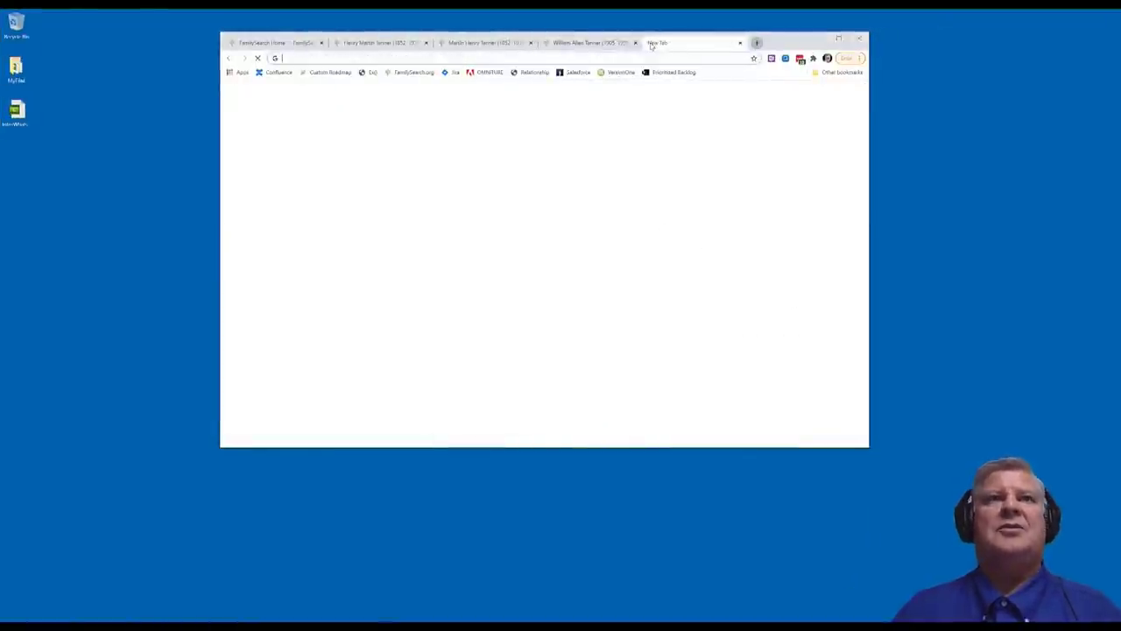
Enter 'ancestors' in the new tab's address bar to load ancestors.familysearch.org, then scroll its landing page
{"action": "type", "text": "am"}
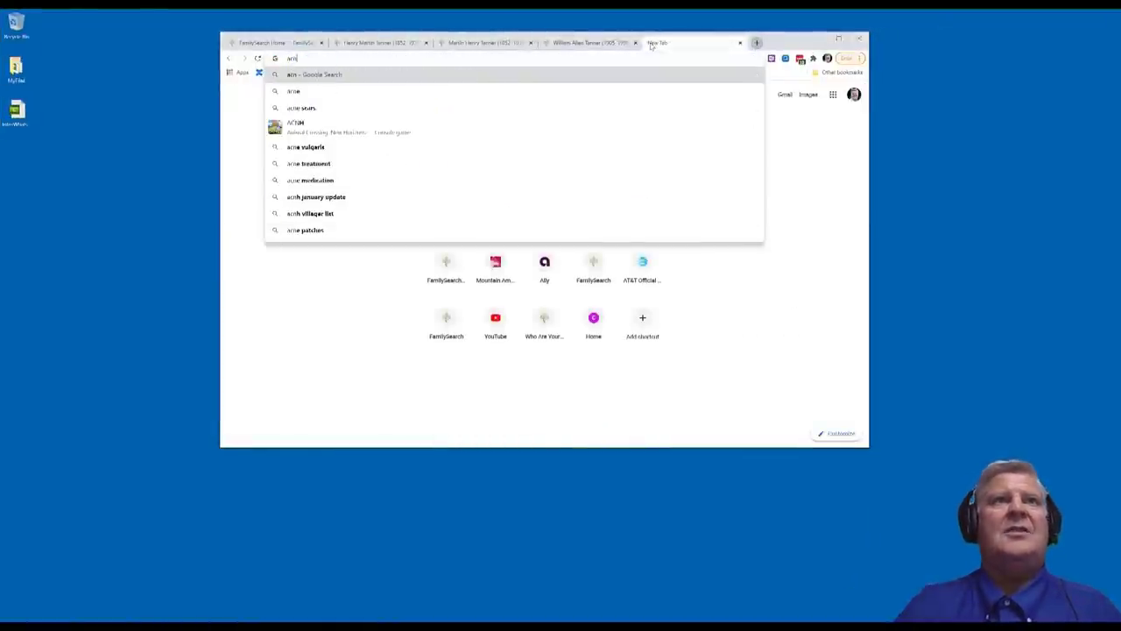
{"action": "key", "text": "BackSpace"}
{"action": "key", "text": "BackSpace"}
{"action": "type", "text": "ncestor"}
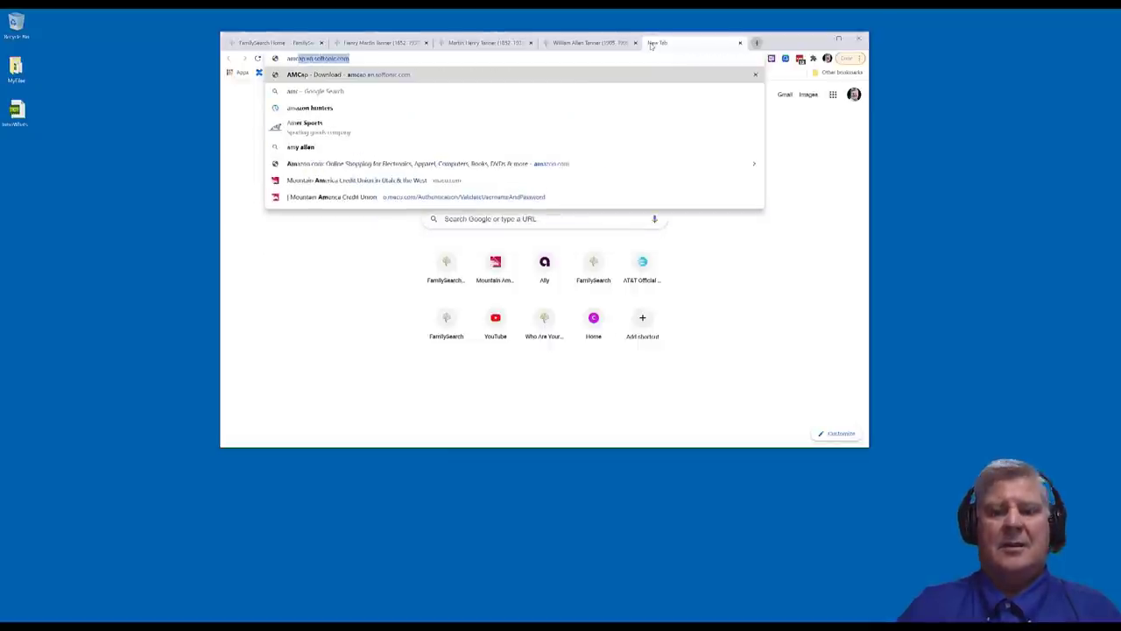
{"action": "key", "text": "BackSpace"}
{"action": "key", "text": "BackSpace"}
{"action": "key", "text": "BackSpace"}
{"action": "key", "text": "BackSpace"}
{"action": "key", "text": "BackSpace"}
{"action": "key", "text": "BackSpace"}
{"action": "key", "text": "BackSpace"}
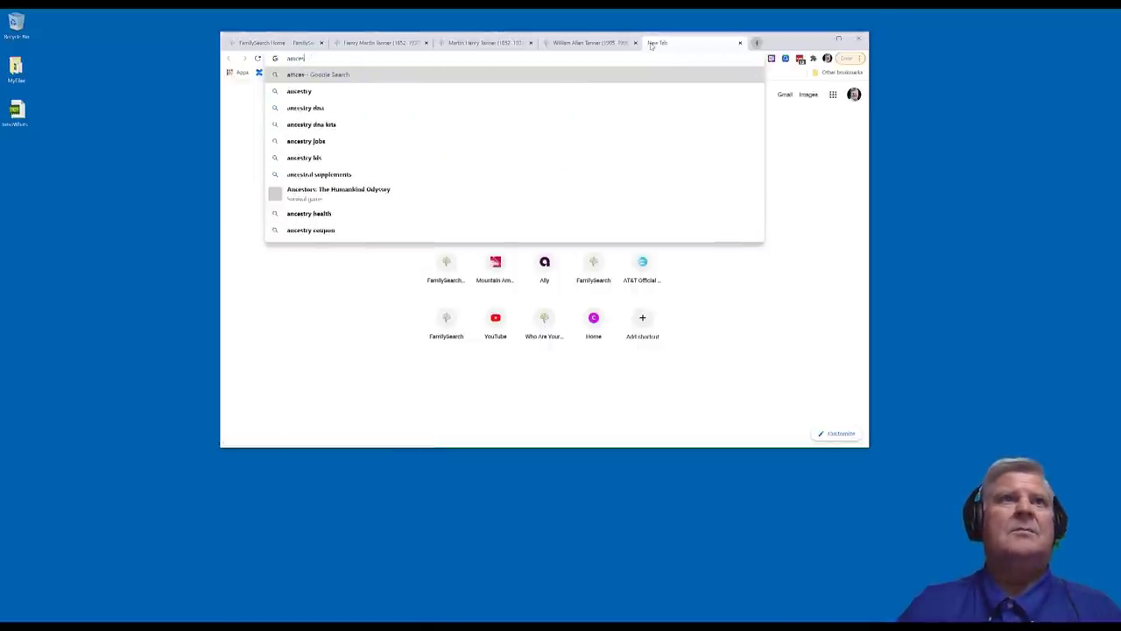
{"action": "key", "text": "BackSpace"}
{"action": "type", "text": "ancestors.familysearch.org"}
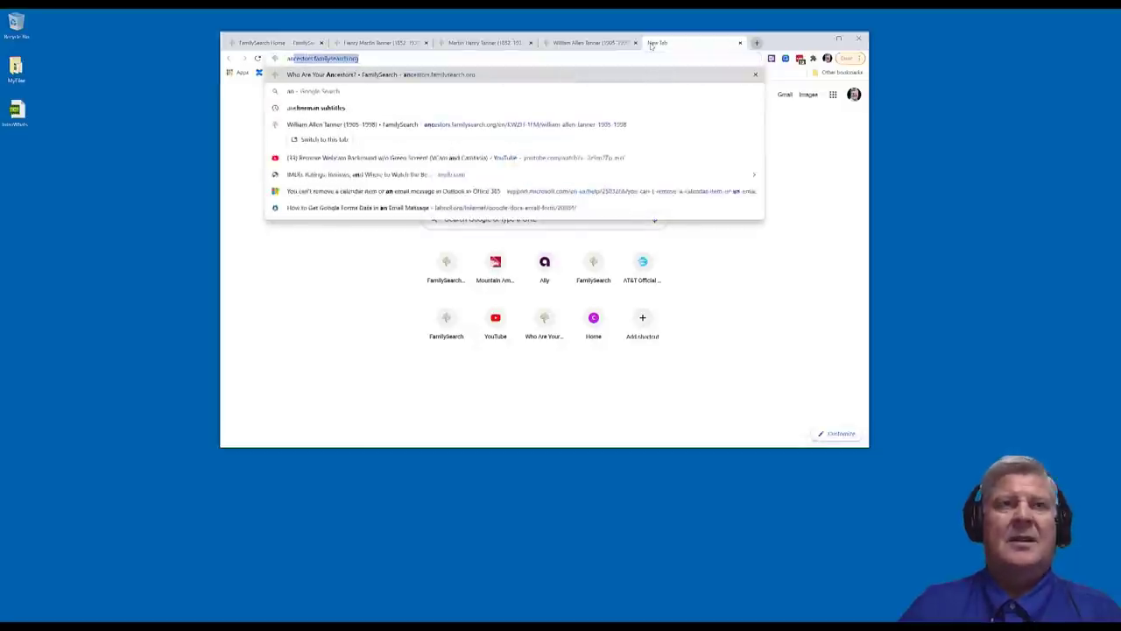
{"action": "key", "text": "Return"}
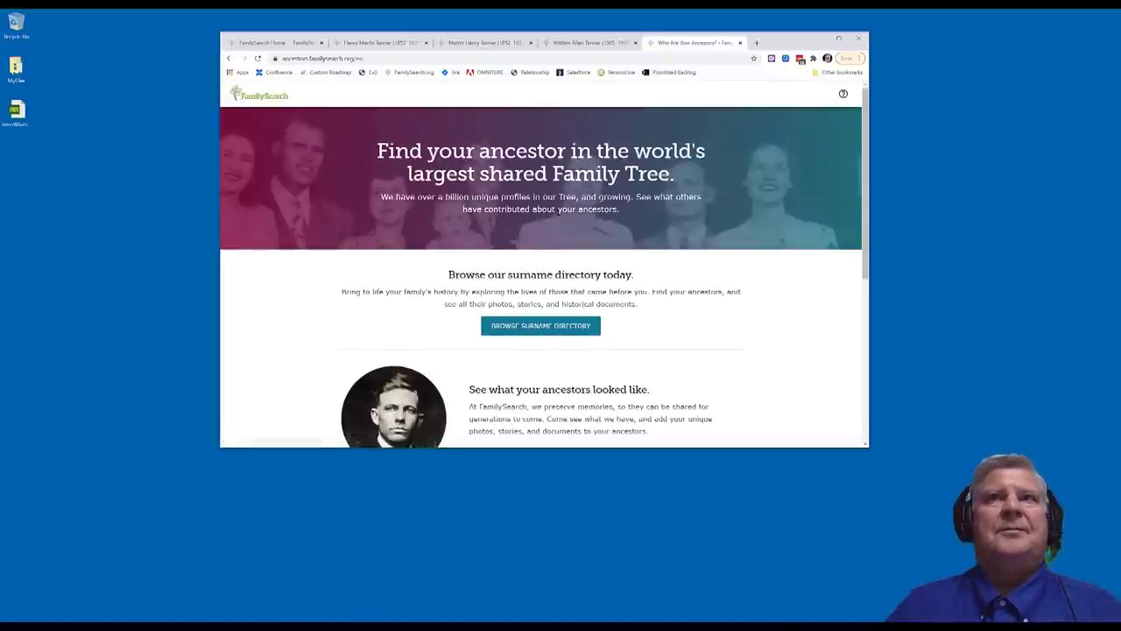
{"action": "scroll", "coordinate": [557, 208], "scroll_direction": "down", "scroll_amount": 4}
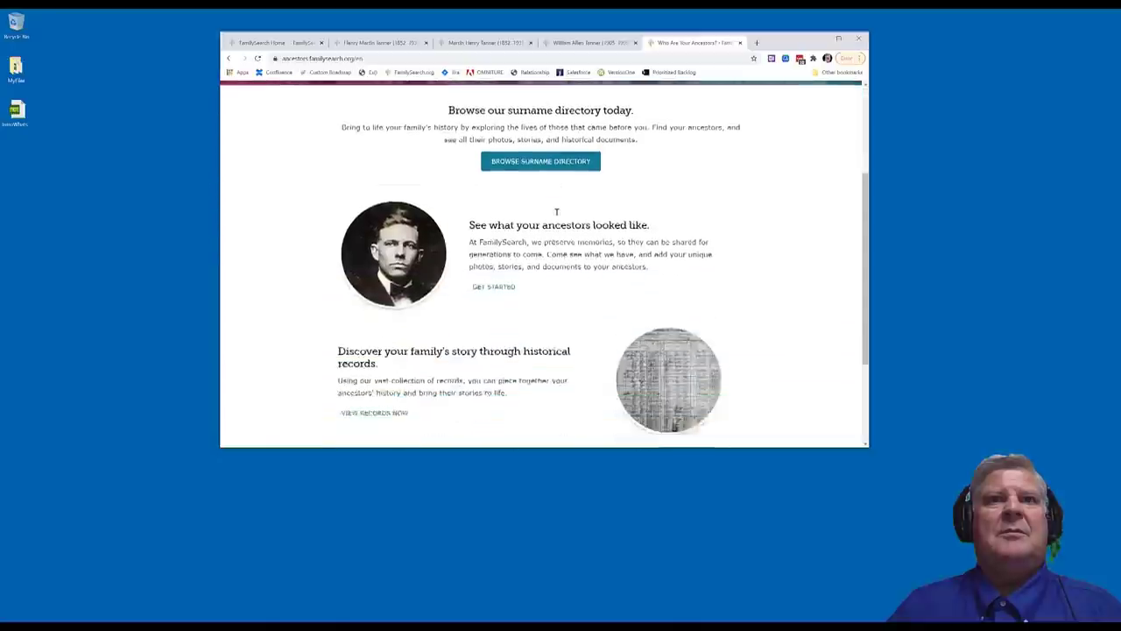
{"action": "scroll", "coordinate": [557, 209], "scroll_direction": "up", "scroll_amount": 4}
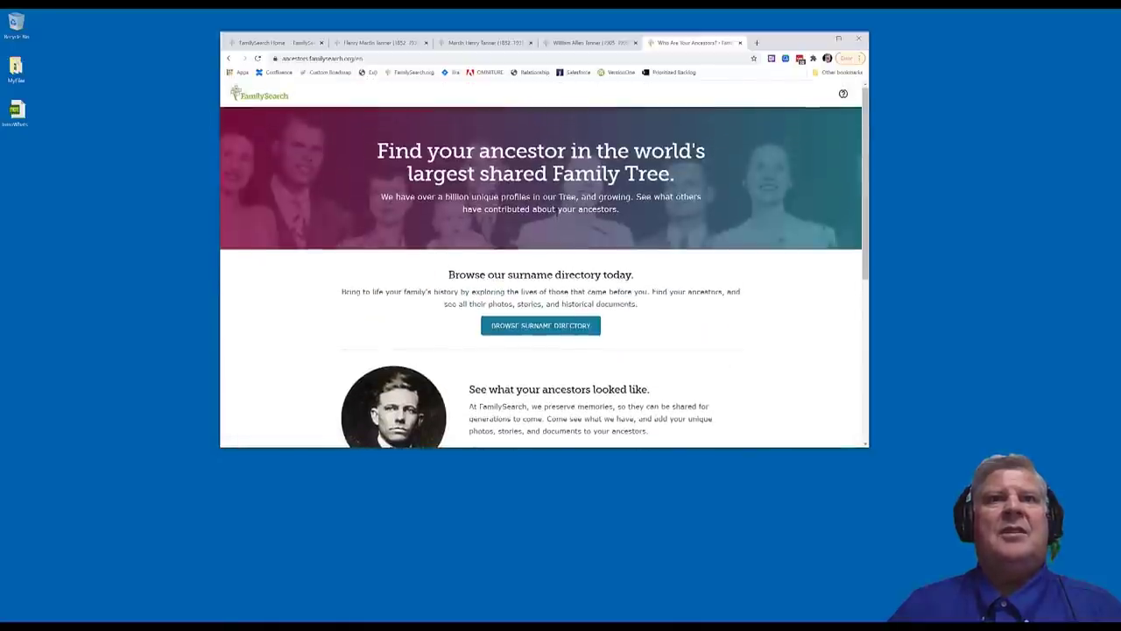
Open the Surname Directory, go to letter T, and open the surname range containing Téllez
{"action": "left_click", "coordinate": [544, 331]}
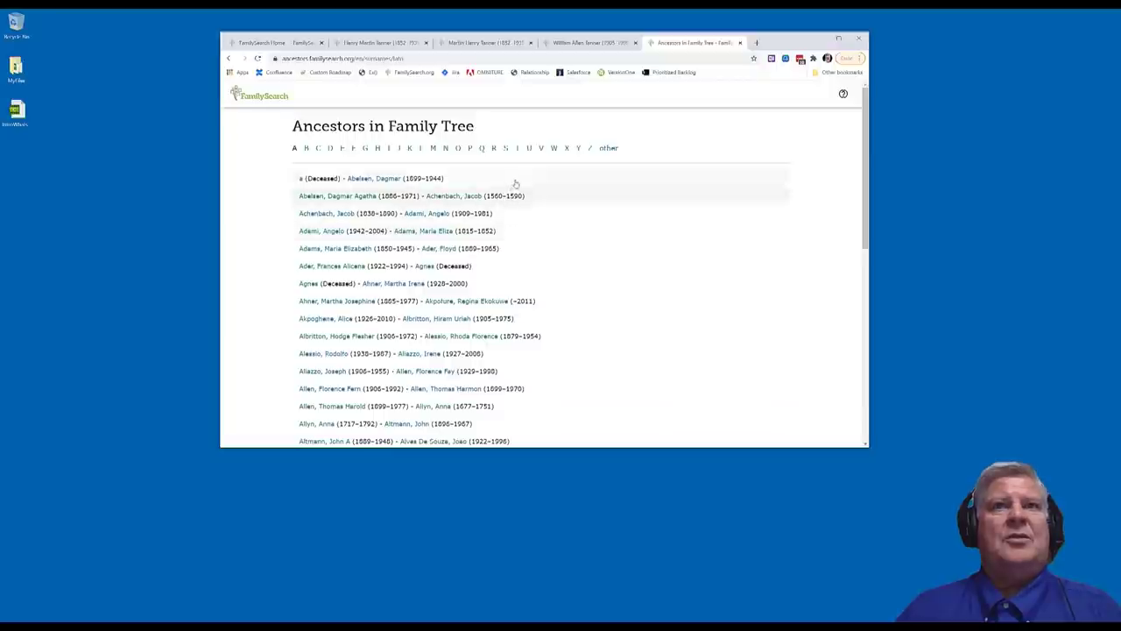
{"action": "left_click", "coordinate": [518, 149]}
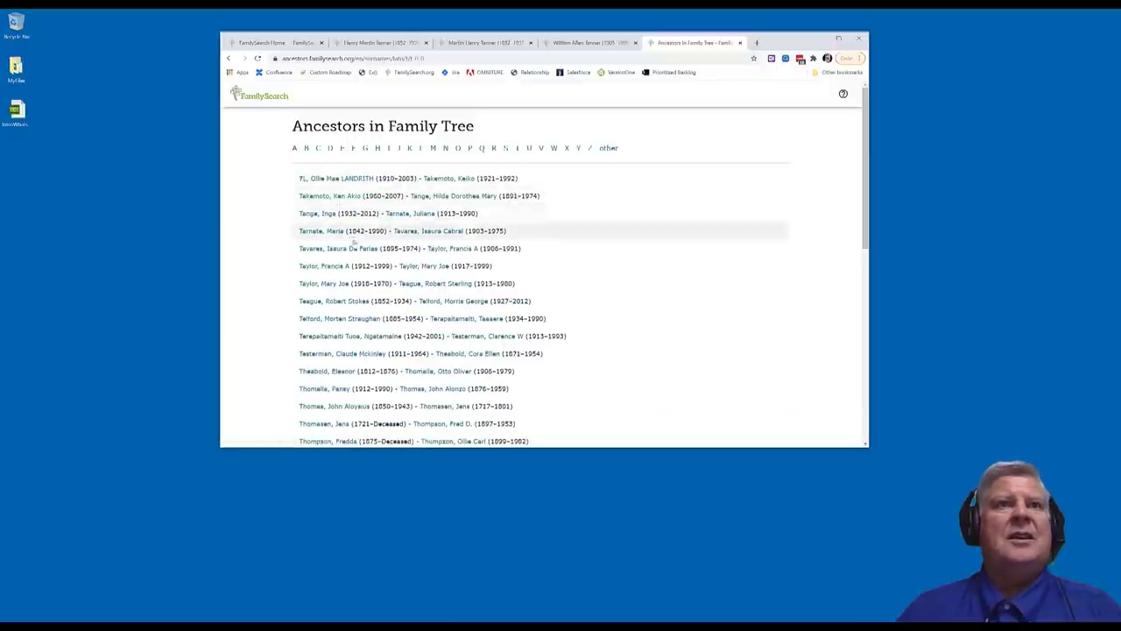
{"action": "scroll", "coordinate": [394, 326], "scroll_direction": "down", "scroll_amount": 10}
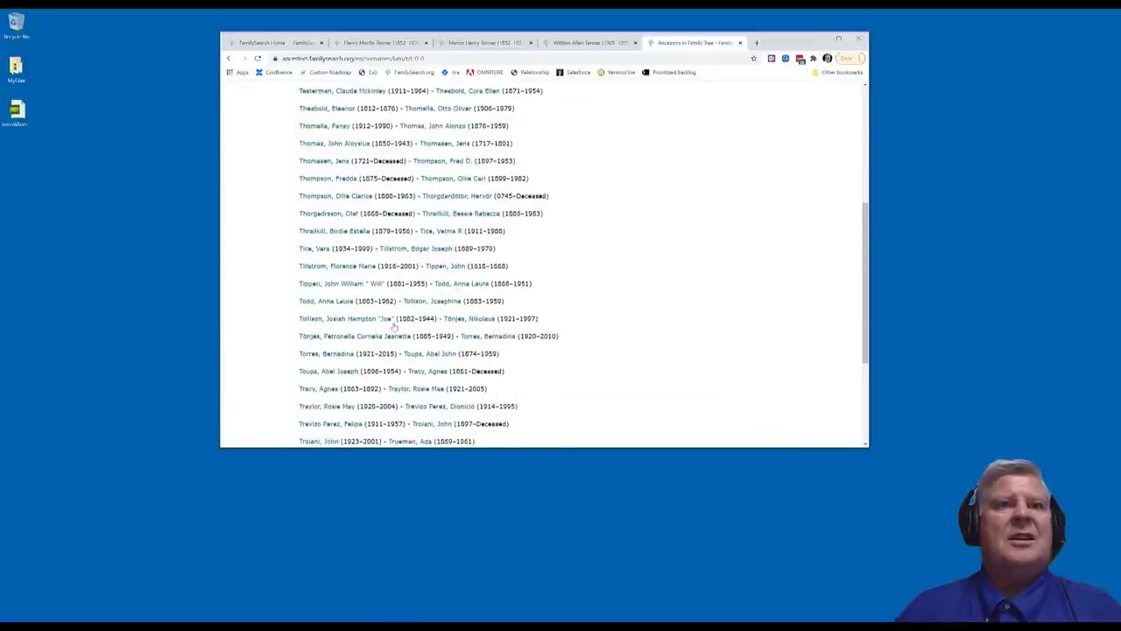
{"action": "scroll", "coordinate": [394, 325], "scroll_direction": "up", "scroll_amount": 5}
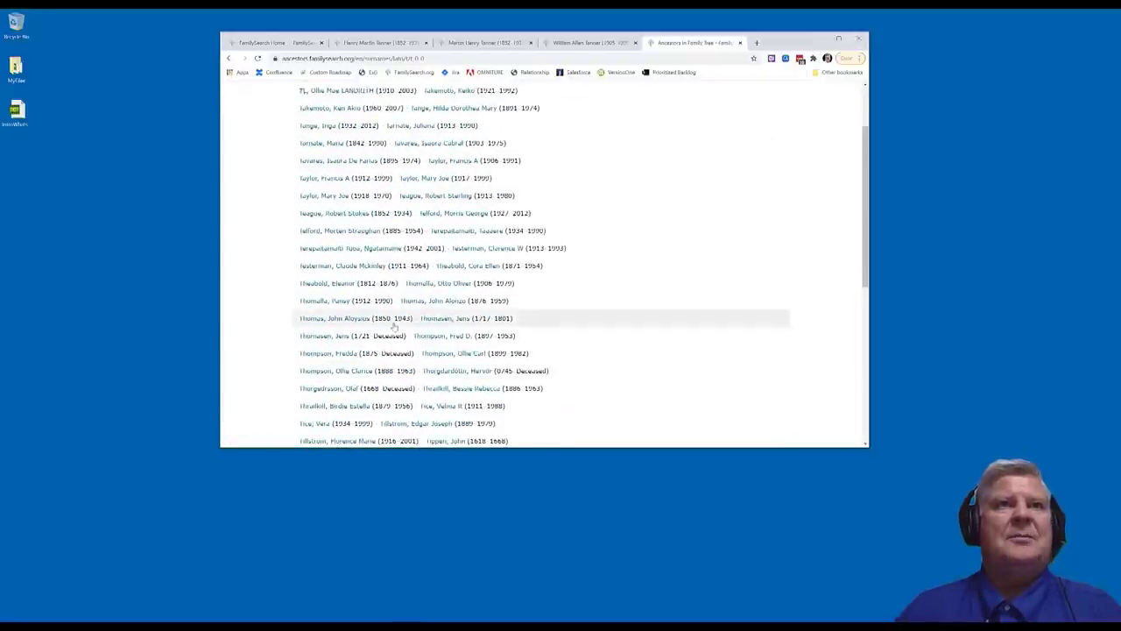
{"action": "scroll", "coordinate": [393, 326], "scroll_direction": "up", "scroll_amount": 2}
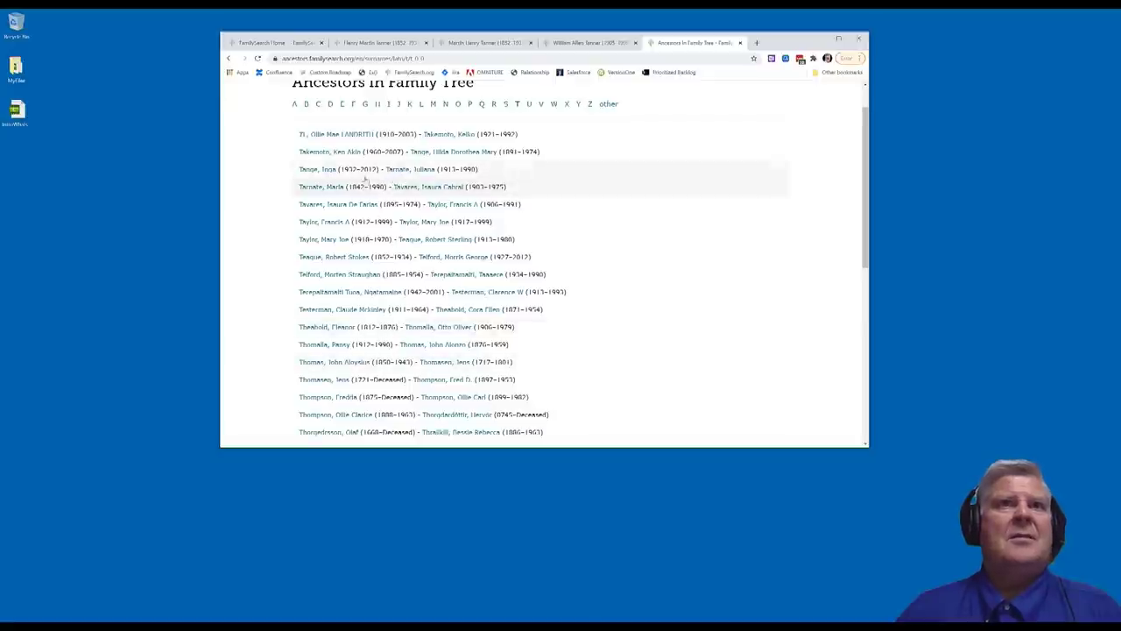
{"action": "left_click", "coordinate": [325, 275]}
{"action": "scroll", "coordinate": [326, 277], "scroll_direction": "up", "scroll_amount": 1}
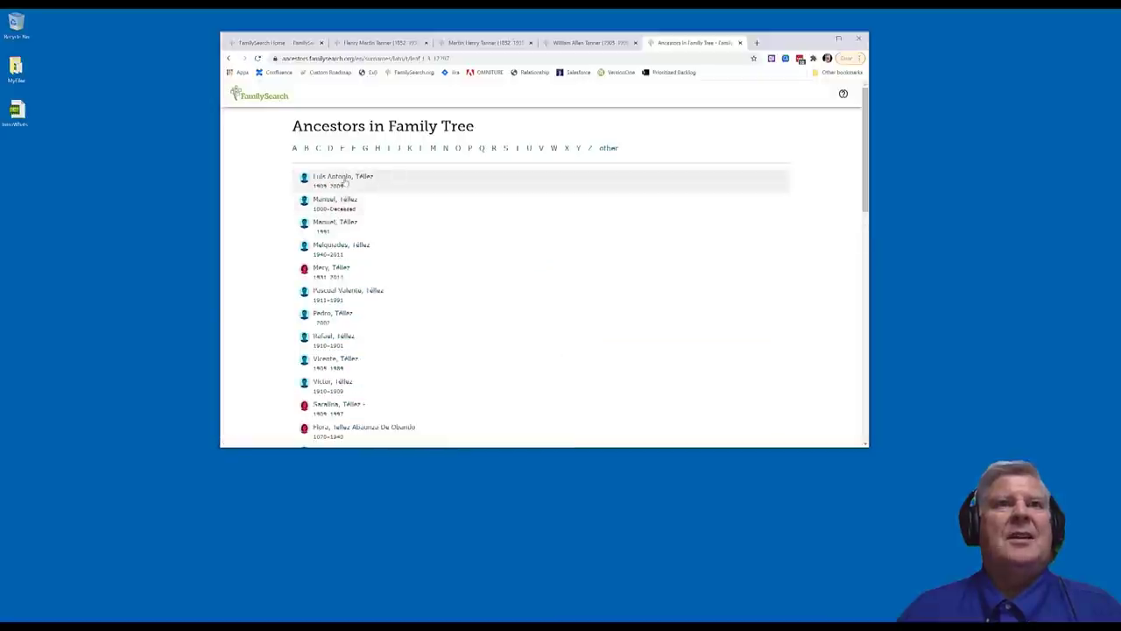
Open the first Téllez ancestor (1909–2009) and scroll through the person page and back
{"action": "left_click", "coordinate": [344, 178]}
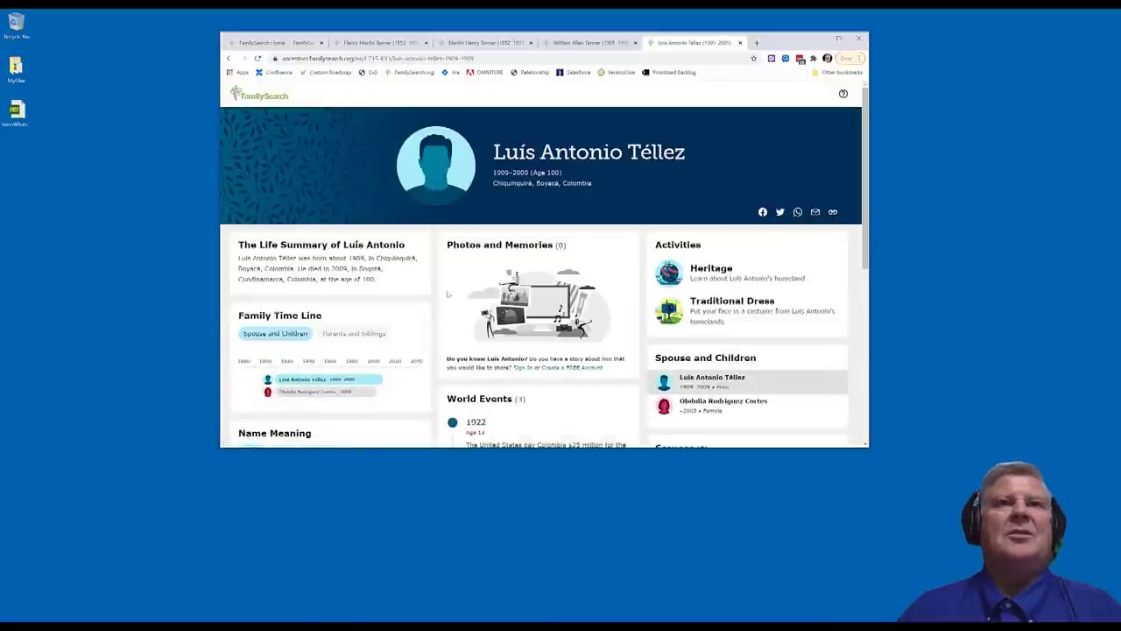
{"action": "scroll", "coordinate": [415, 307], "scroll_direction": "down", "scroll_amount": 3}
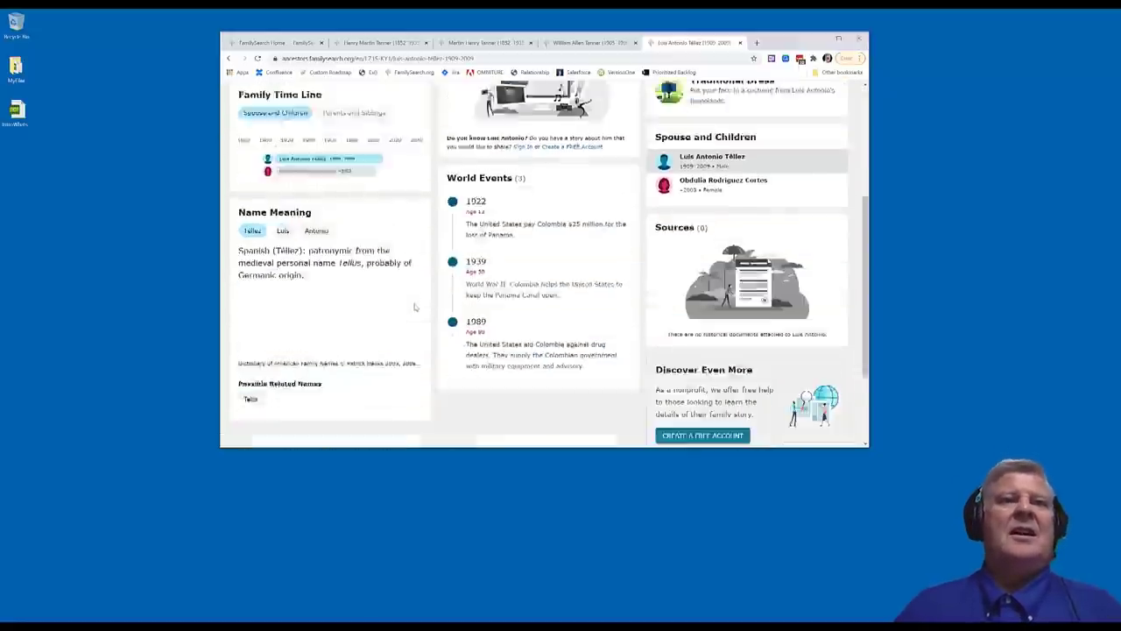
{"action": "scroll", "coordinate": [416, 306], "scroll_direction": "down", "scroll_amount": 1}
{"action": "scroll", "coordinate": [381, 311], "scroll_direction": "up", "scroll_amount": 3}
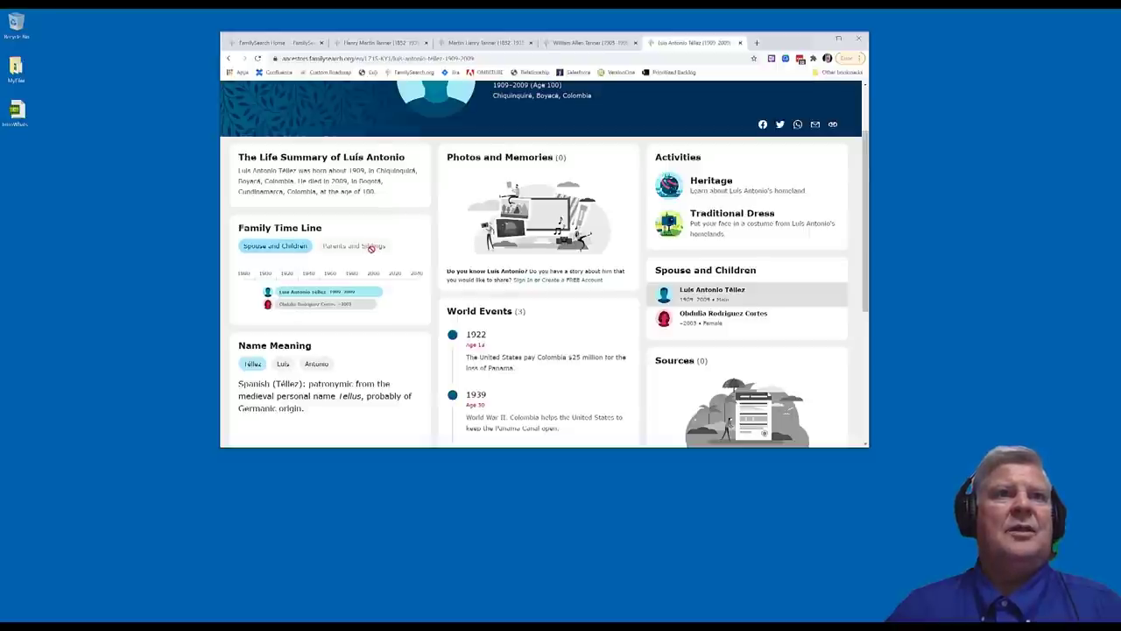
{"action": "scroll", "coordinate": [373, 253], "scroll_direction": "up", "scroll_amount": 1}
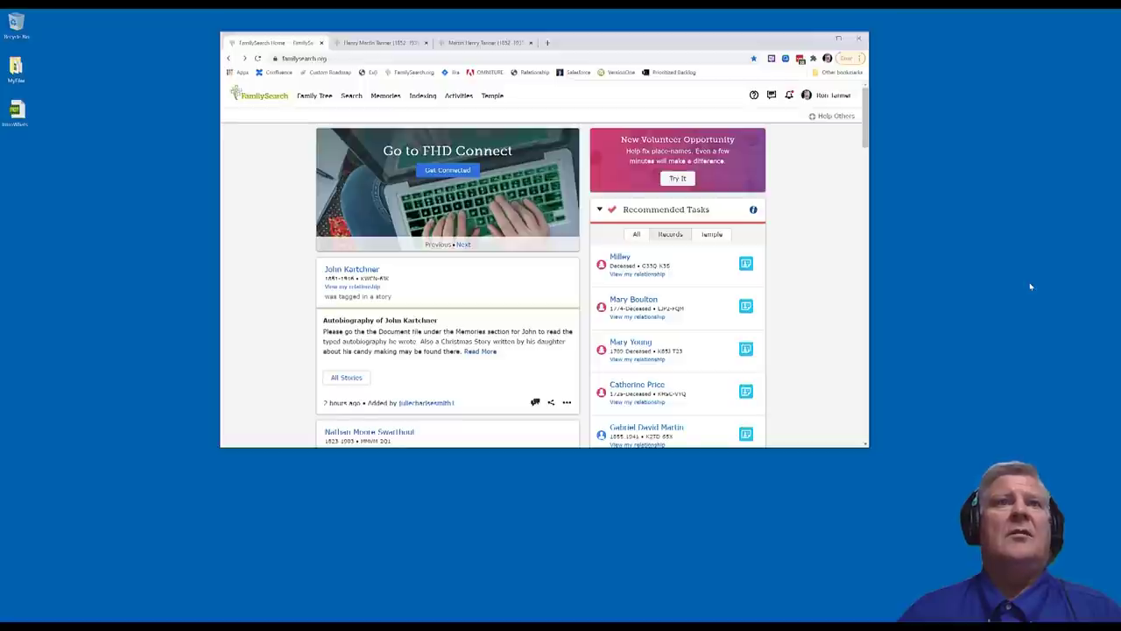
Go to Family Tree > Following, scroll the followed people's changes, and open one person's three-dot menu
{"action": "left_click", "coordinate": [315, 96]}
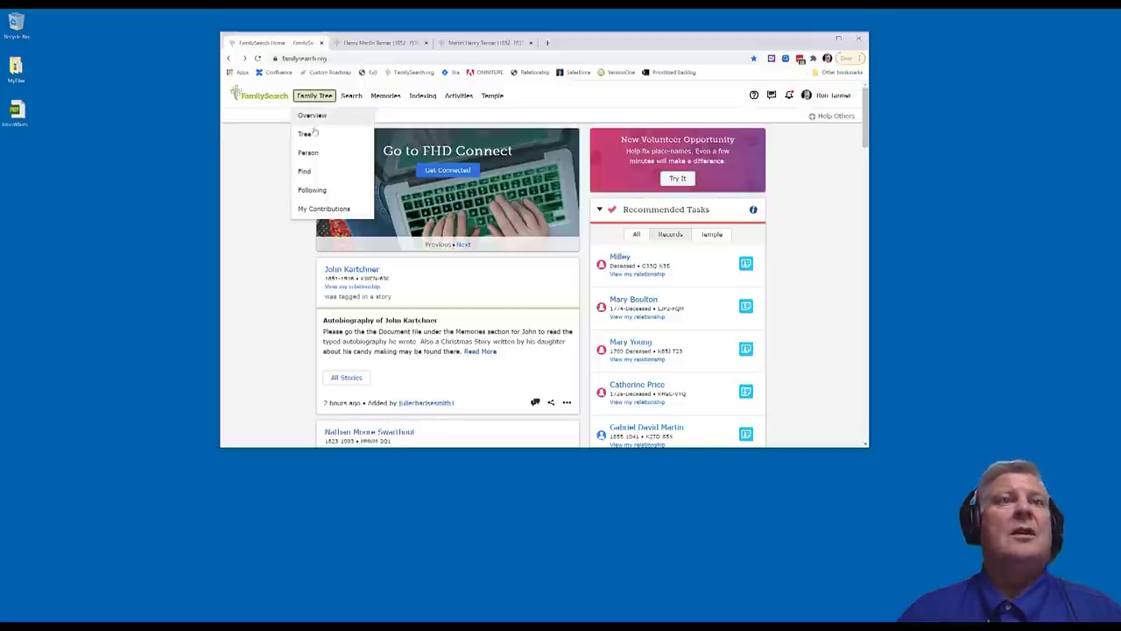
{"action": "left_click", "coordinate": [315, 191]}
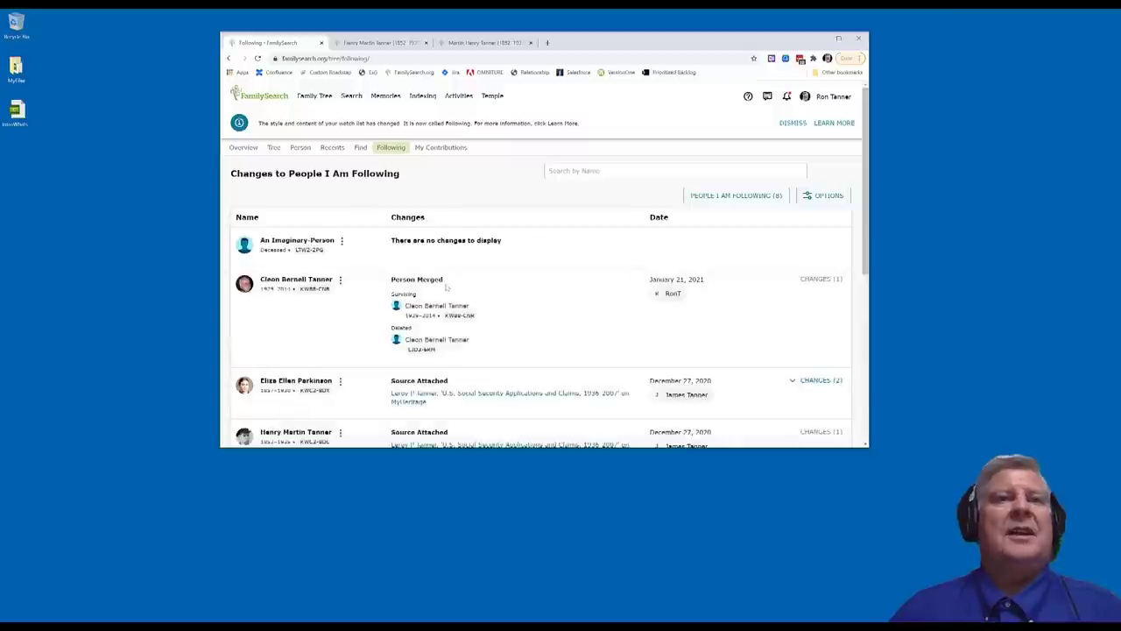
{"action": "scroll", "coordinate": [433, 311], "scroll_direction": "down", "scroll_amount": 3}
{"action": "scroll", "coordinate": [433, 310], "scroll_direction": "down", "scroll_amount": 2}
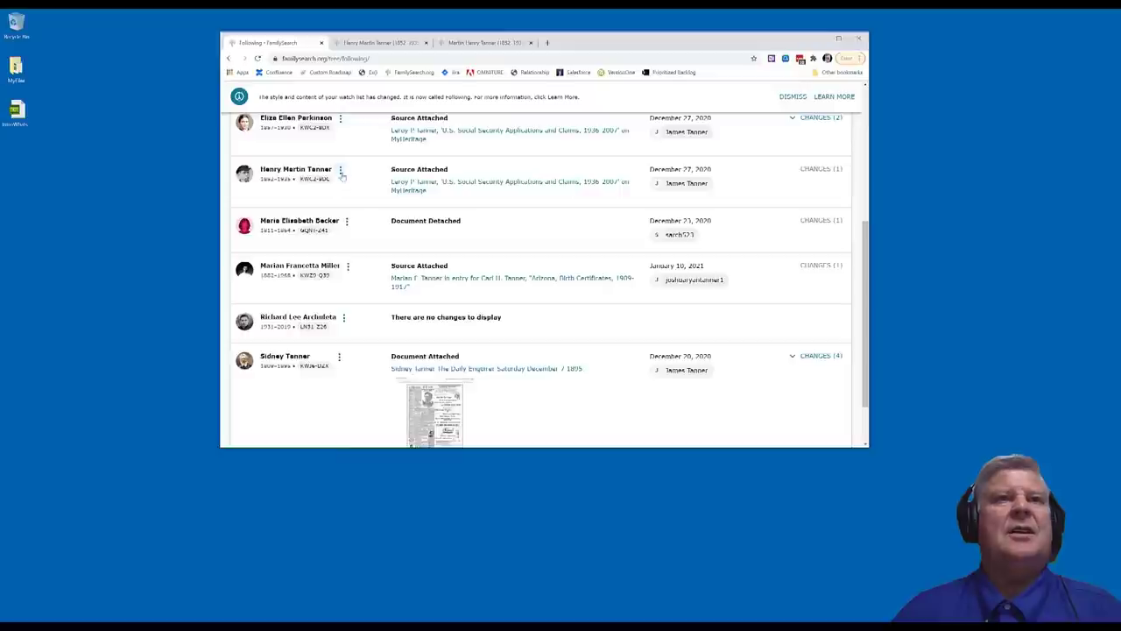
{"action": "left_click", "coordinate": [341, 171]}
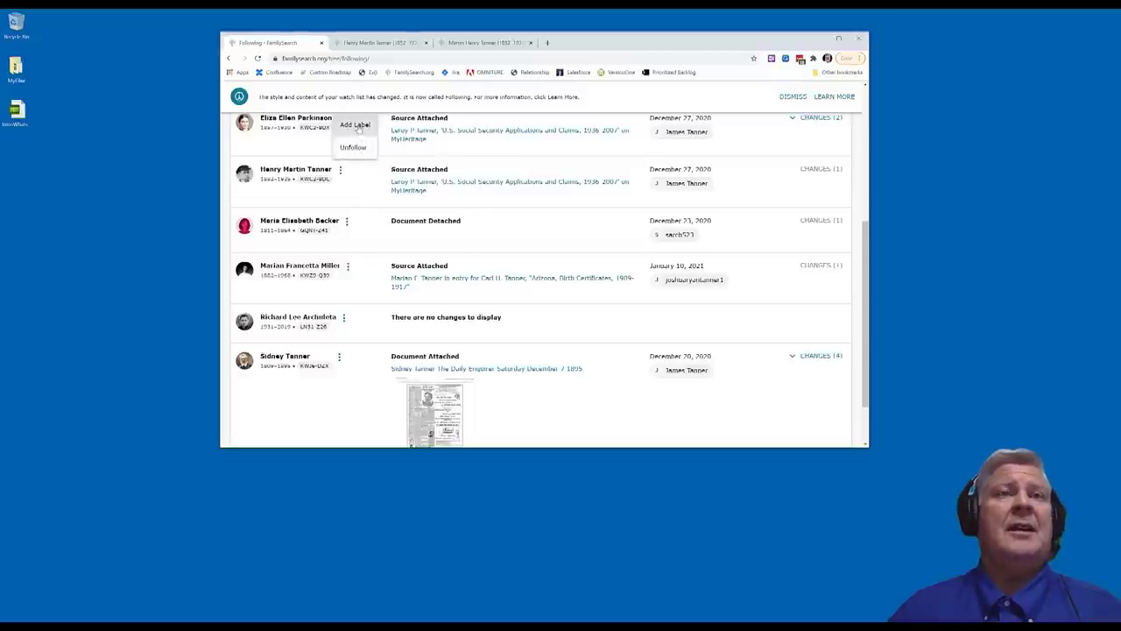
Create a new custom label titled 'Watch For Merging' for the followed person
{"action": "left_click", "coordinate": [357, 171]}
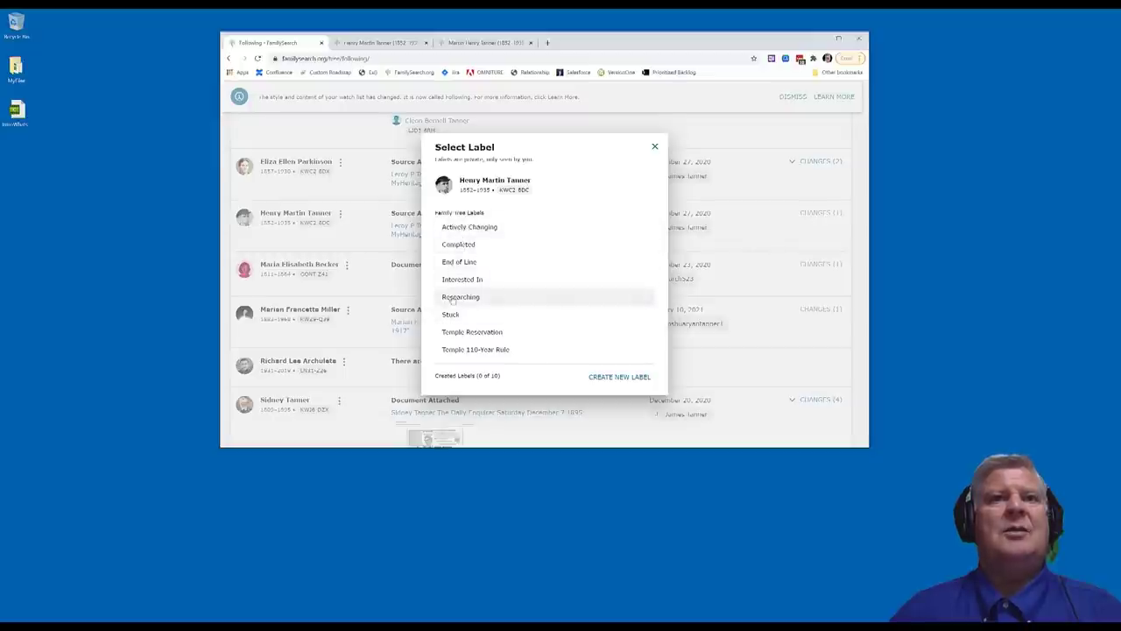
{"action": "left_click", "coordinate": [629, 379]}
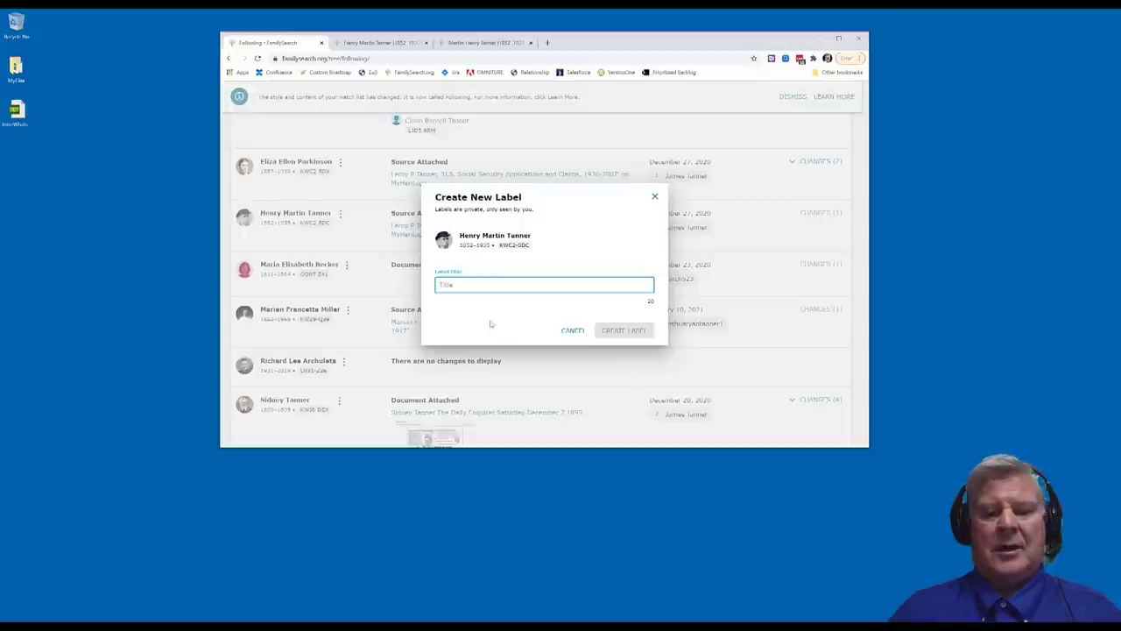
{"action": "type", "text": "Watch "}
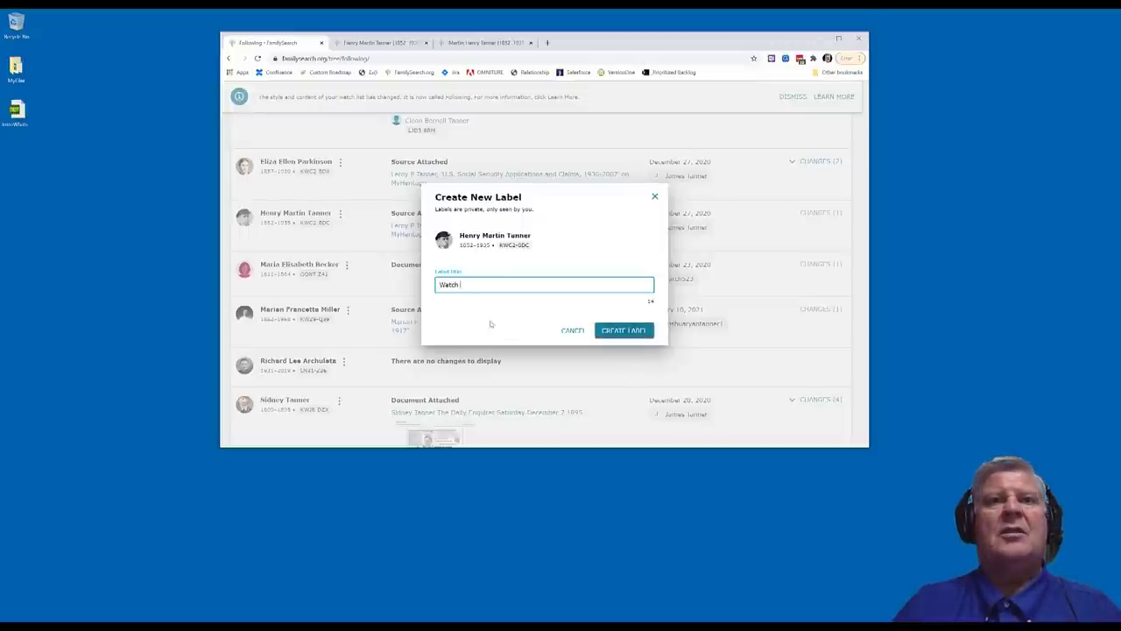
{"action": "type", "text": "For Merg"}
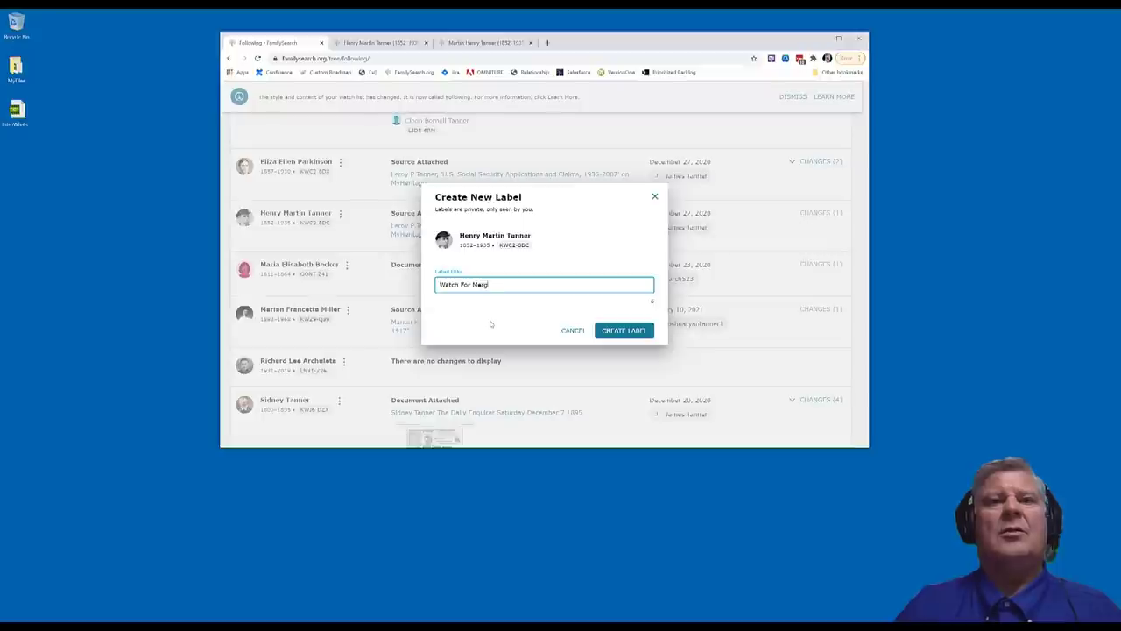
{"action": "type", "text": "ing"}
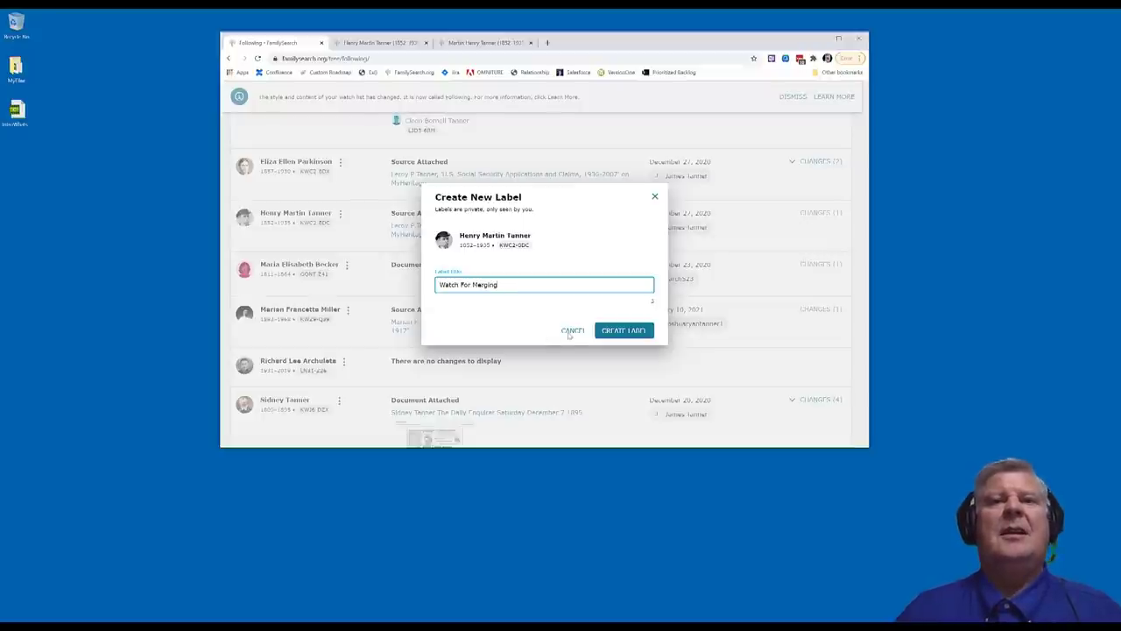
{"action": "left_click", "coordinate": [622, 330]}
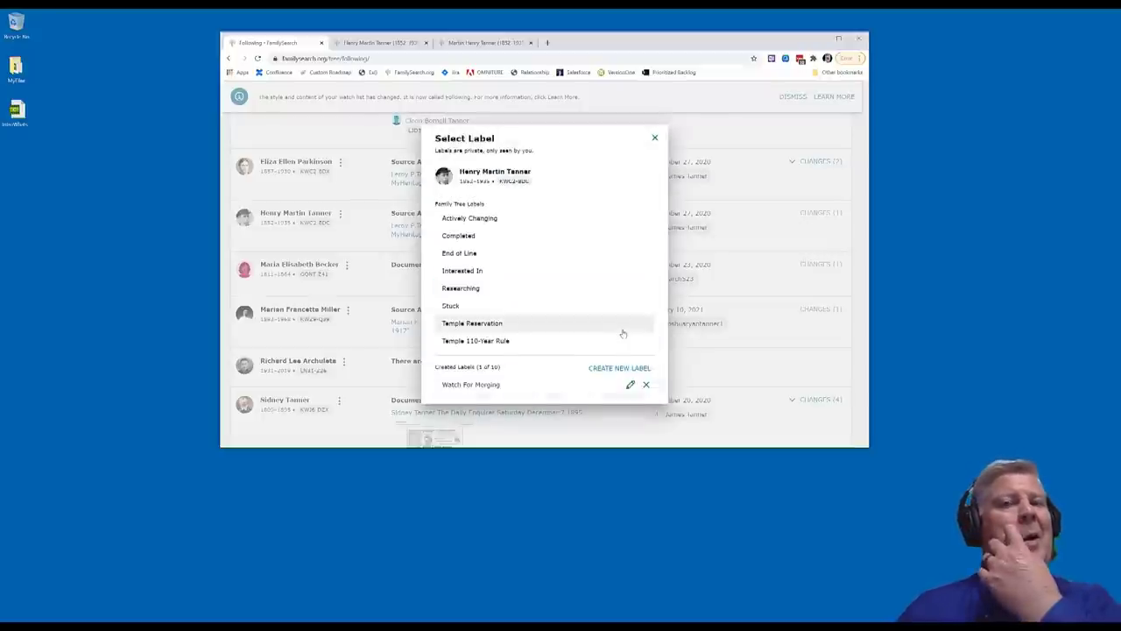
Apply the Watch For Merging label with a note warning against merging him with his same-named cousin
{"action": "left_click", "coordinate": [489, 385]}
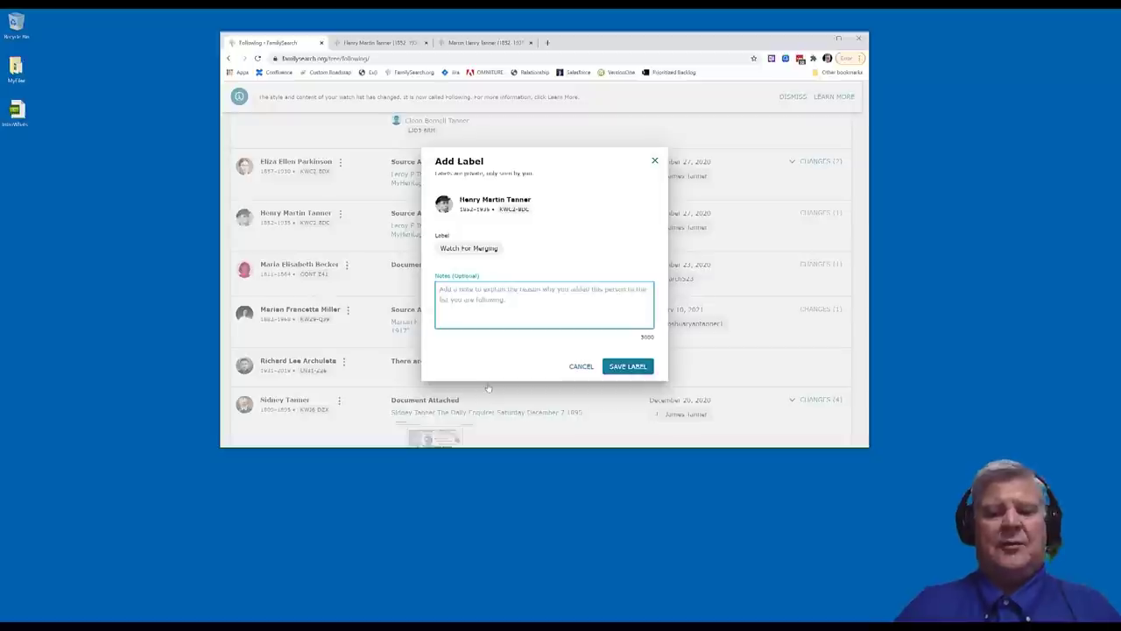
{"action": "type", "text": "Wa"}
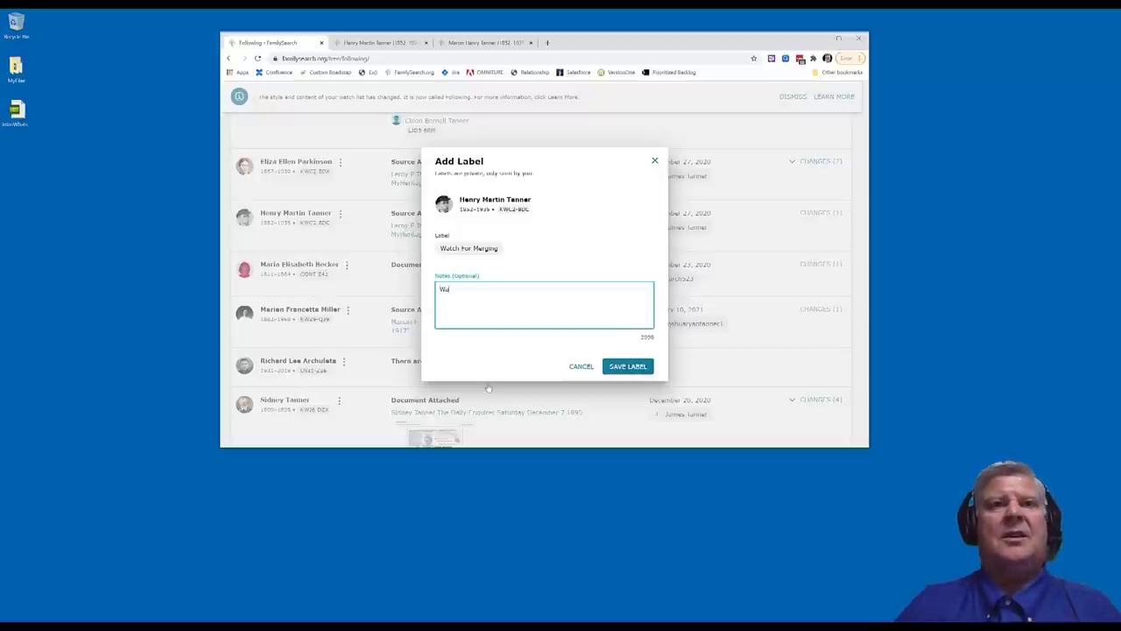
{"action": "type", "text": "tch"}
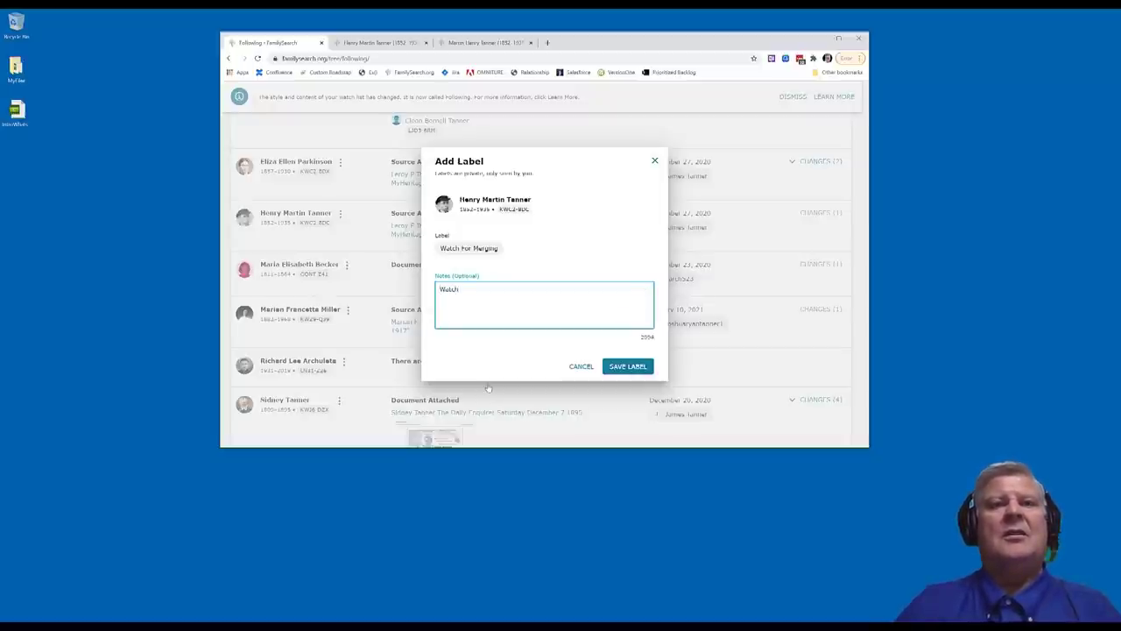
{"action": "type", "text": " for Hen"}
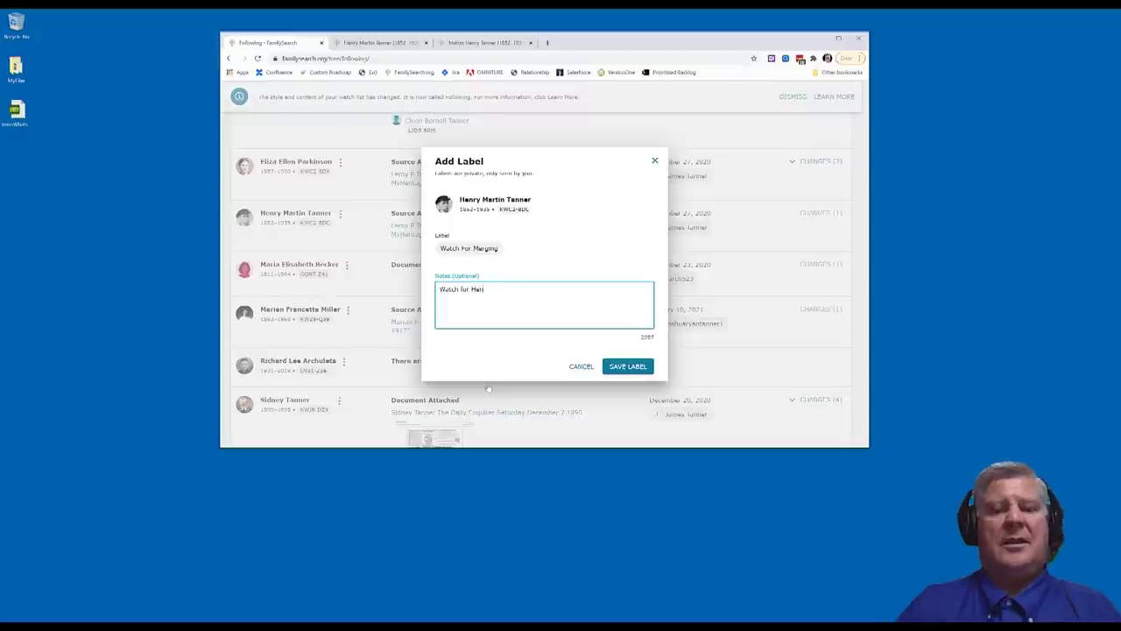
{"action": "type", "text": "ry Ma"}
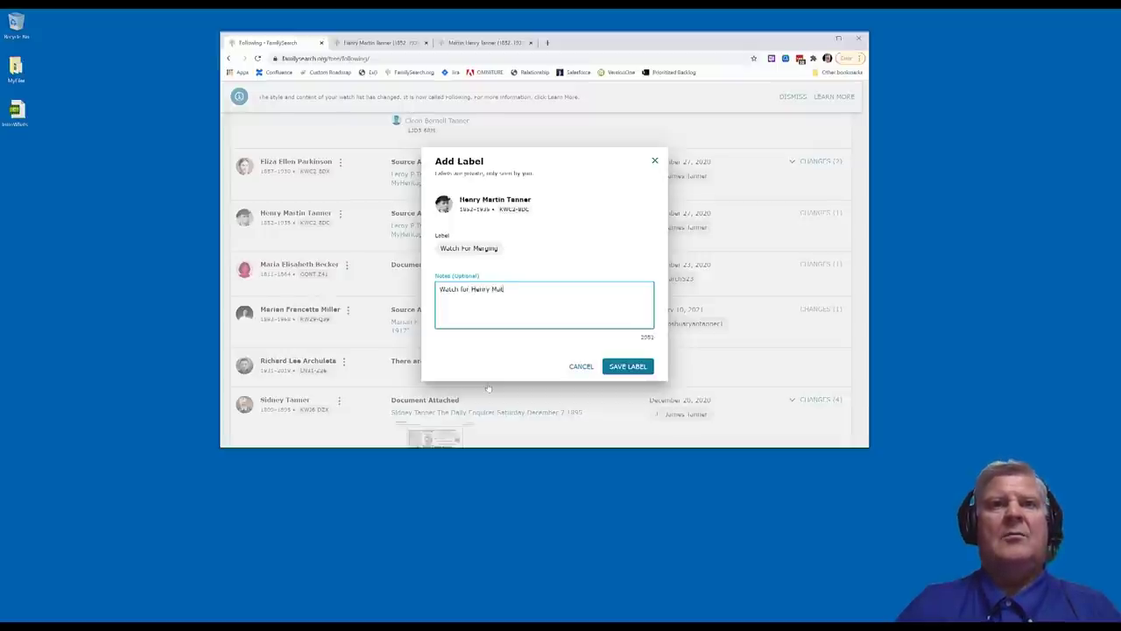
{"action": "type", "text": "rging"}
{"action": "type", "text": "rt"}
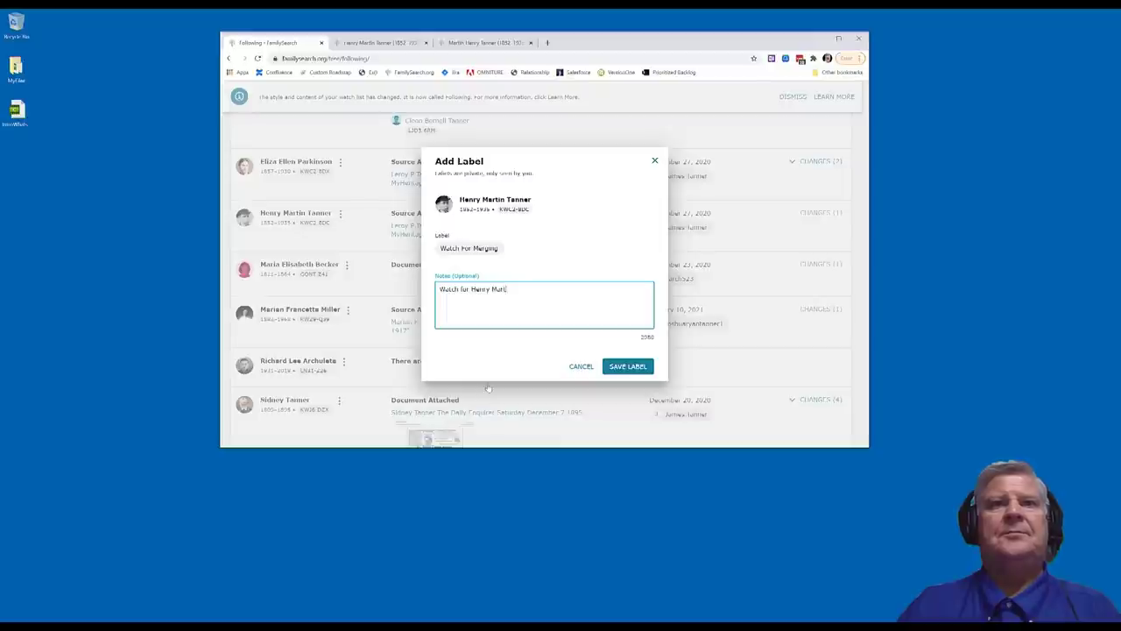
{"action": "type", "text": "in Tanner from U"}
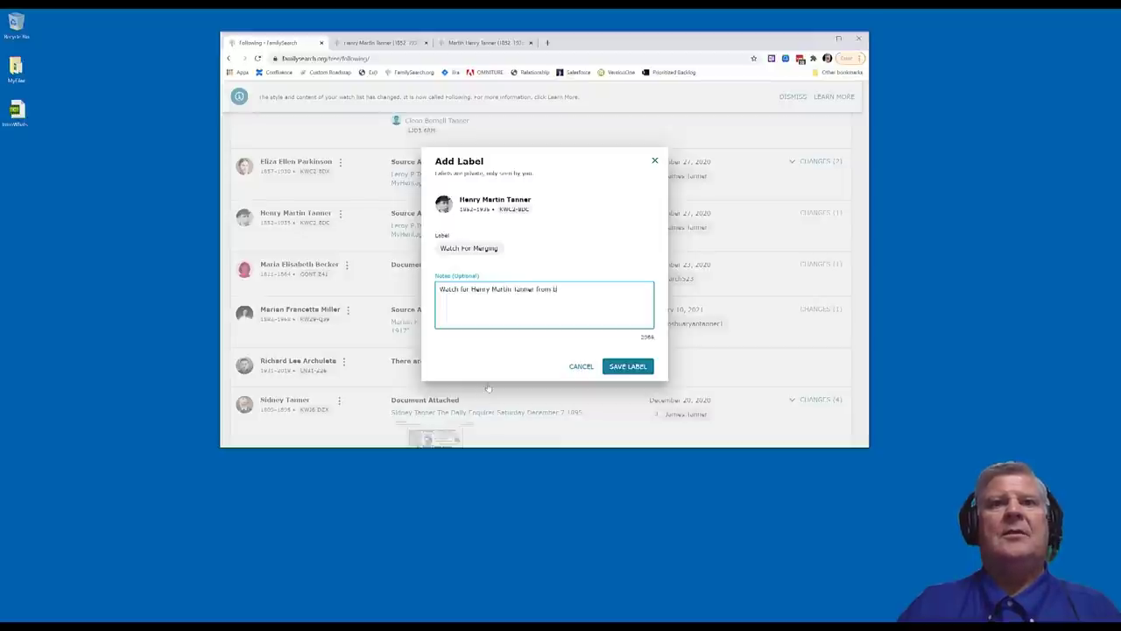
{"action": "type", "text": "eing merged"}
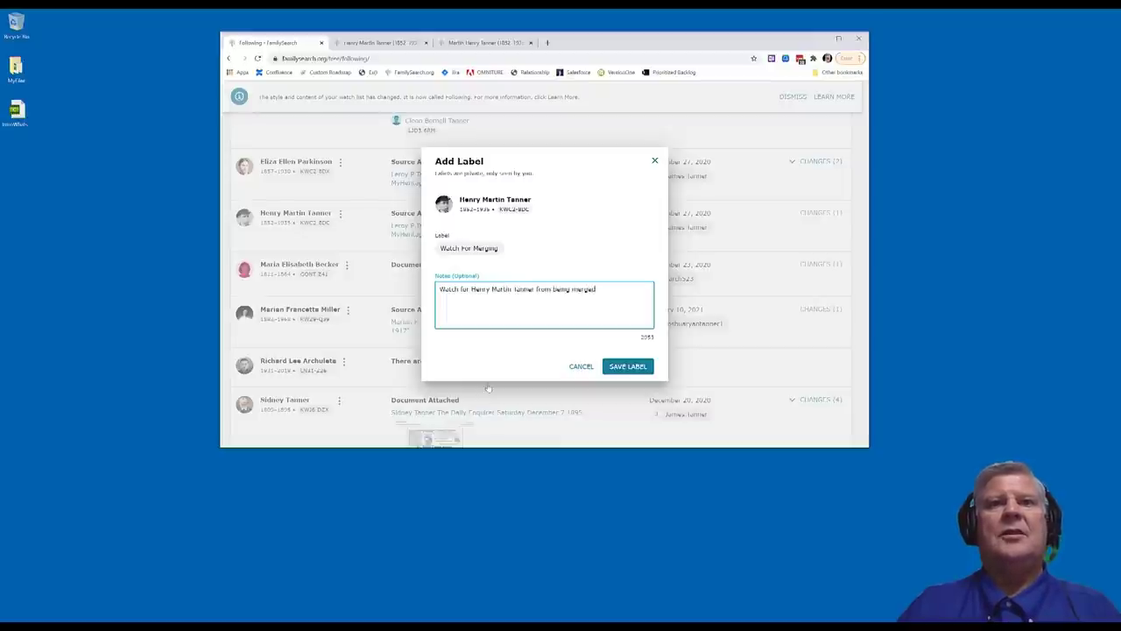
{"action": "type", "text": " with his cousi"}
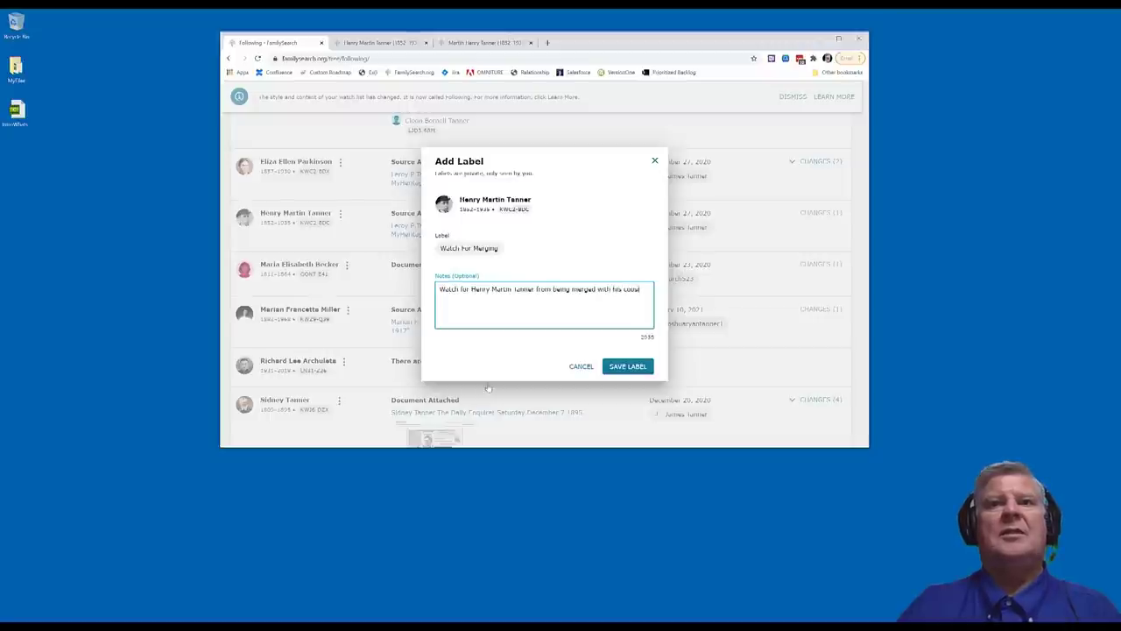
{"action": "type", "text": "n Henry"}
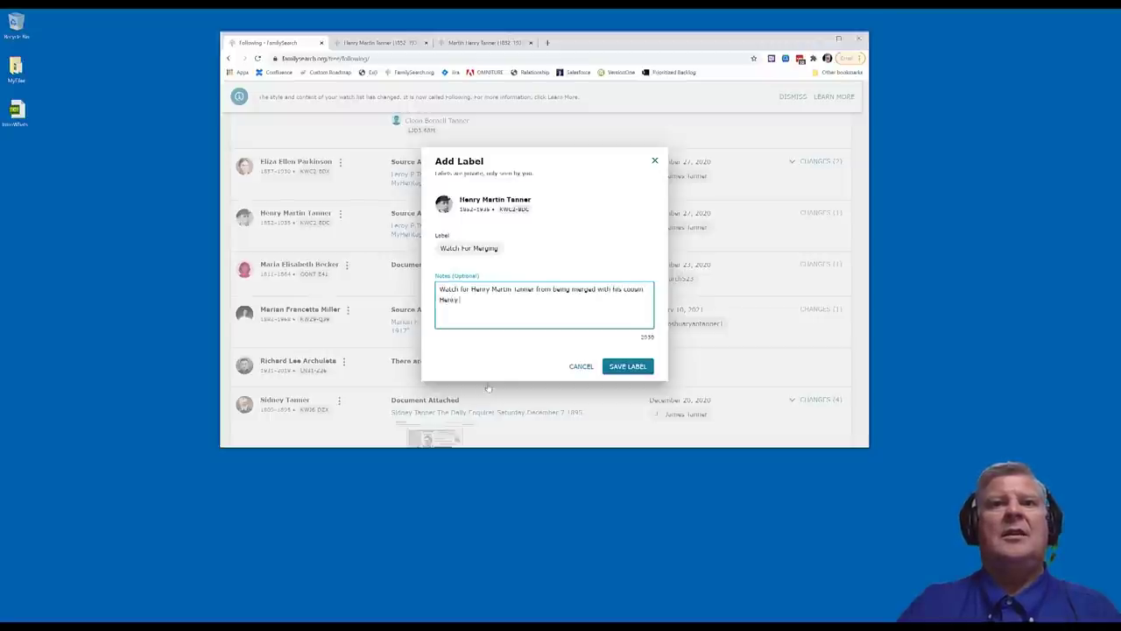
{"action": "type", "text": " Martin Tanne"}
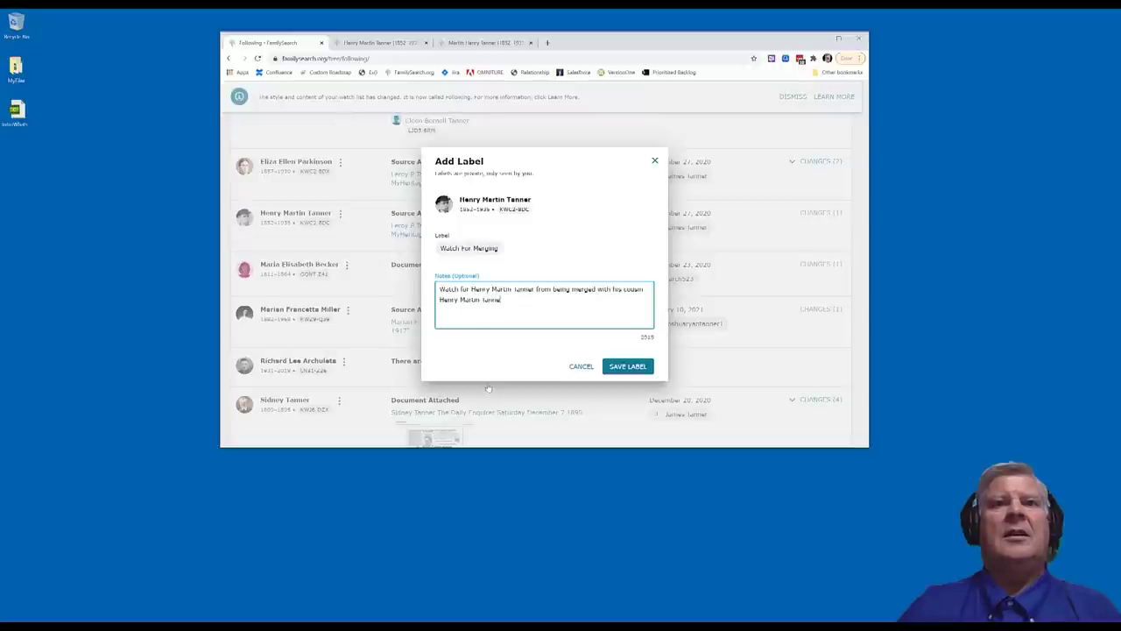
{"action": "type", "text": "r who was"}
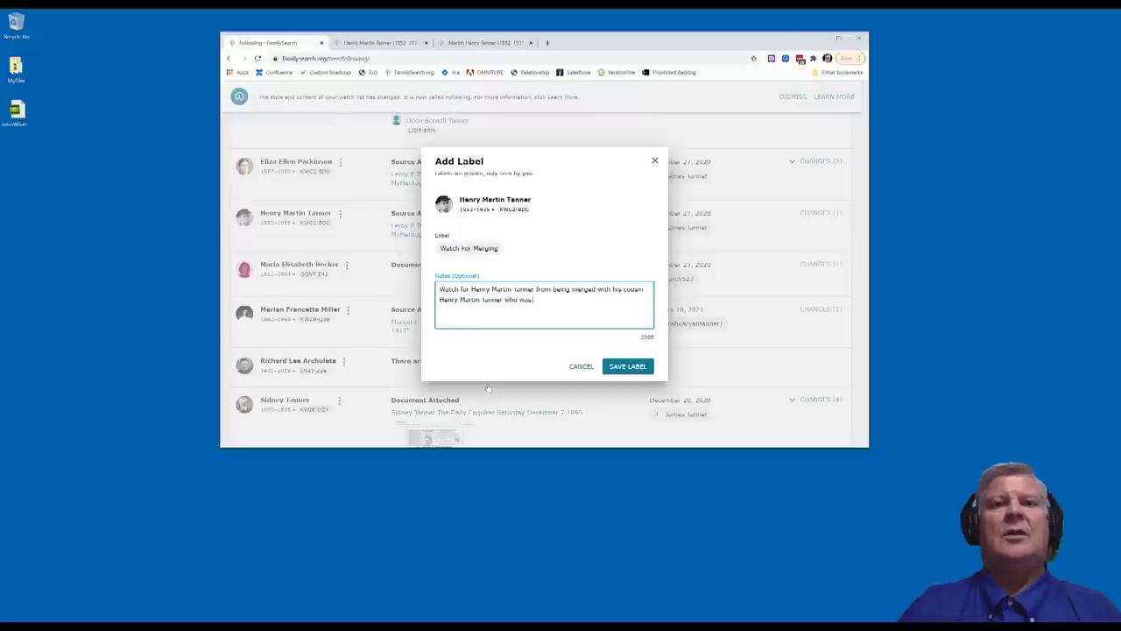
{"action": "type", "text": " born in U"}
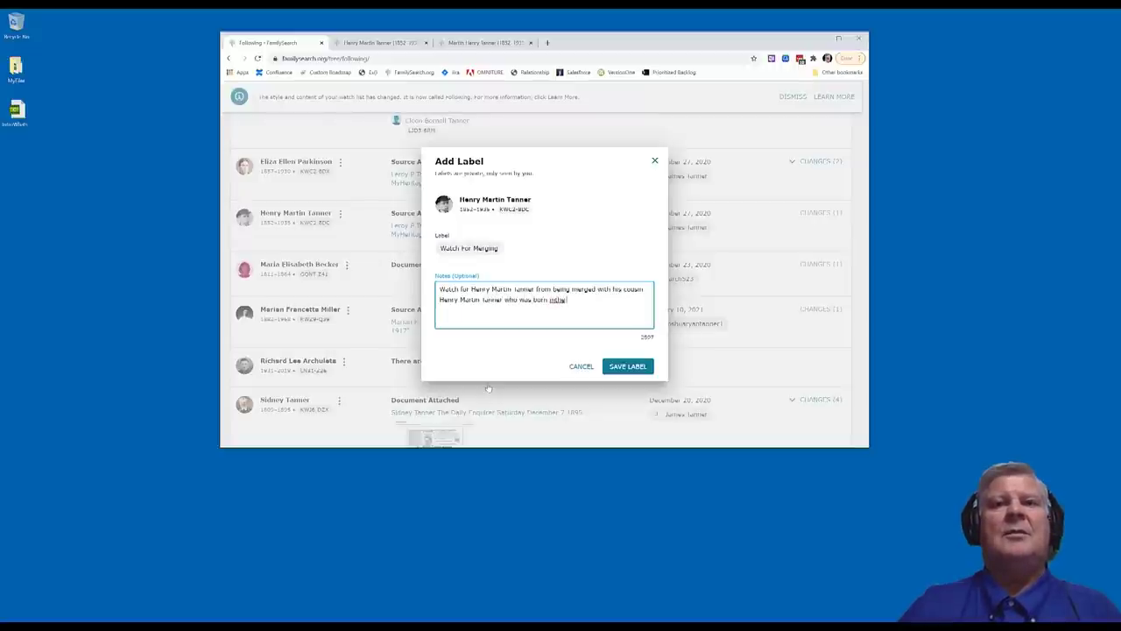
{"action": "type", "text": "e same"}
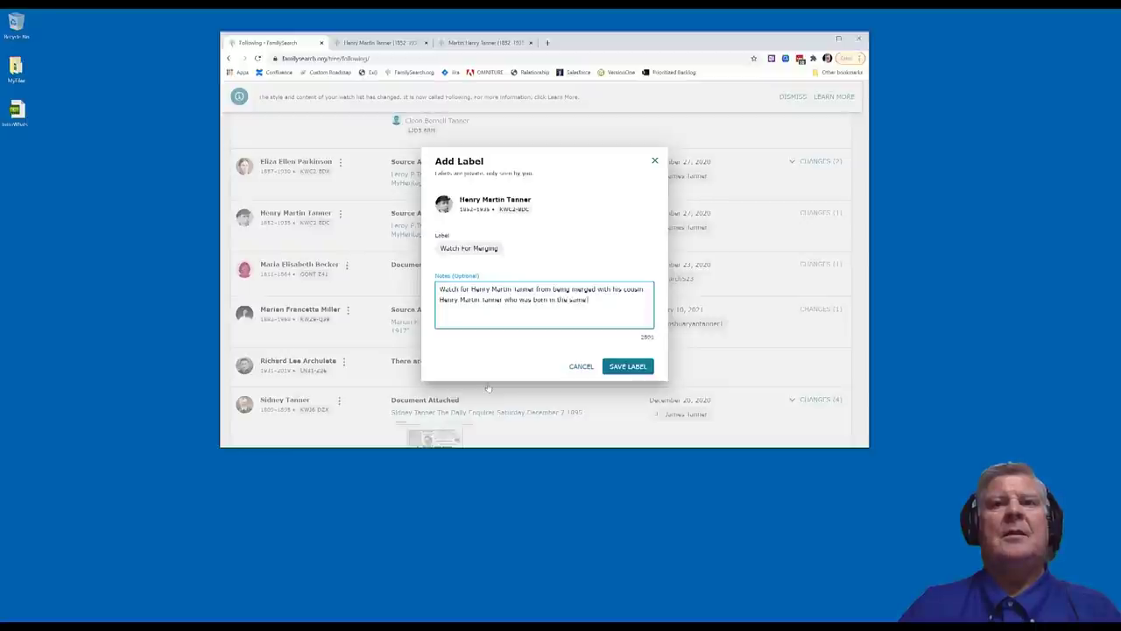
{"action": "type", "text": " year asd d"}
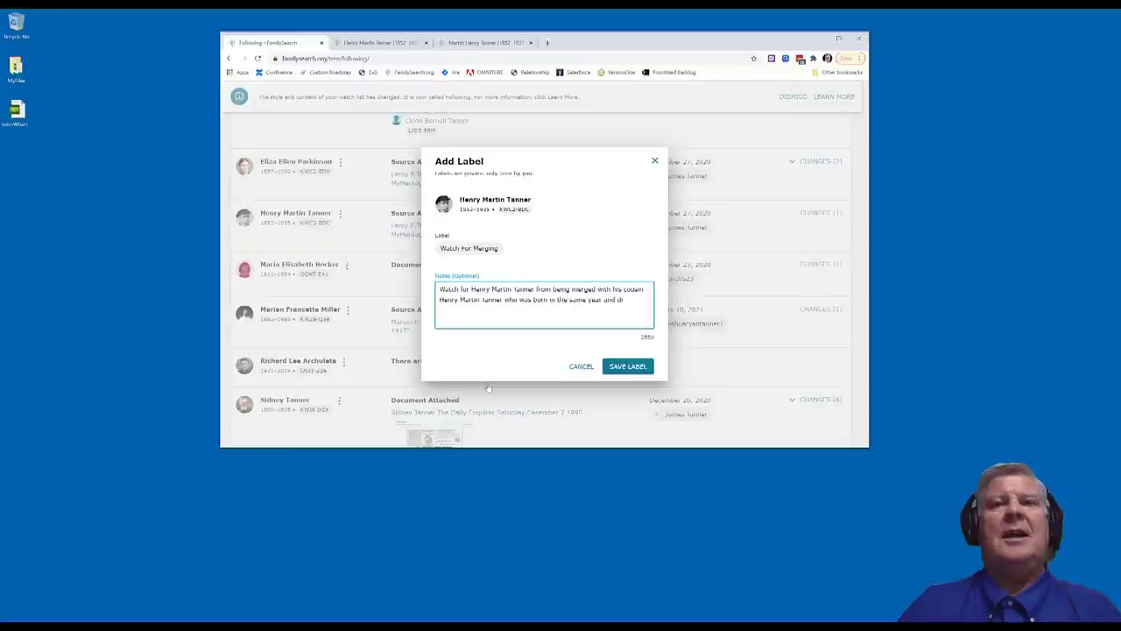
{"action": "type", "text": "ied 10"}
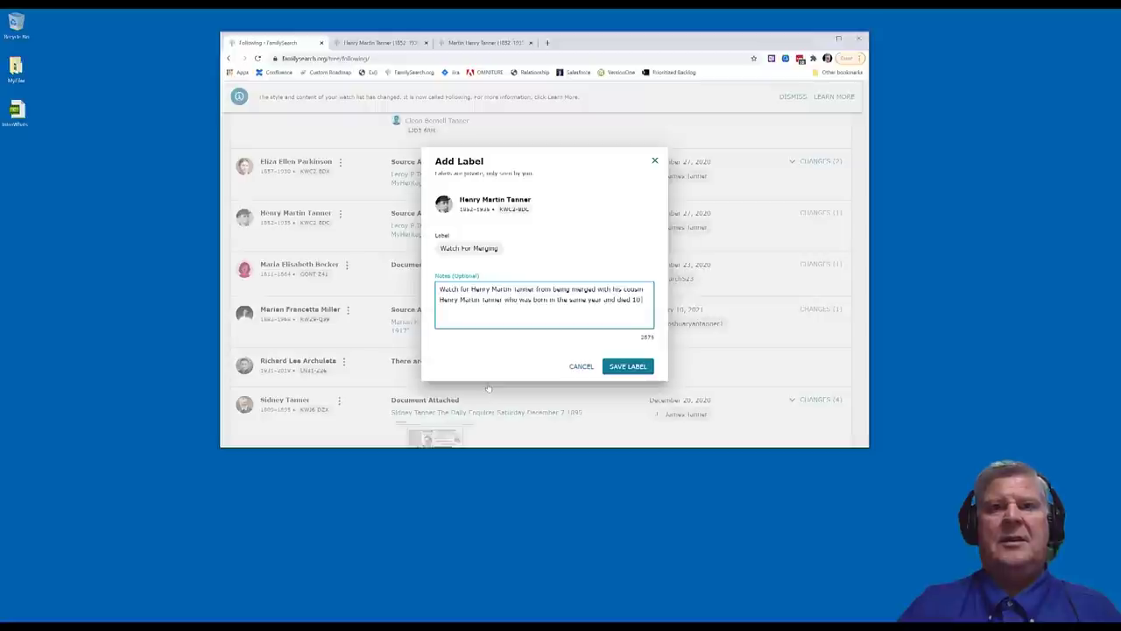
{"action": "type", "text": " days be"}
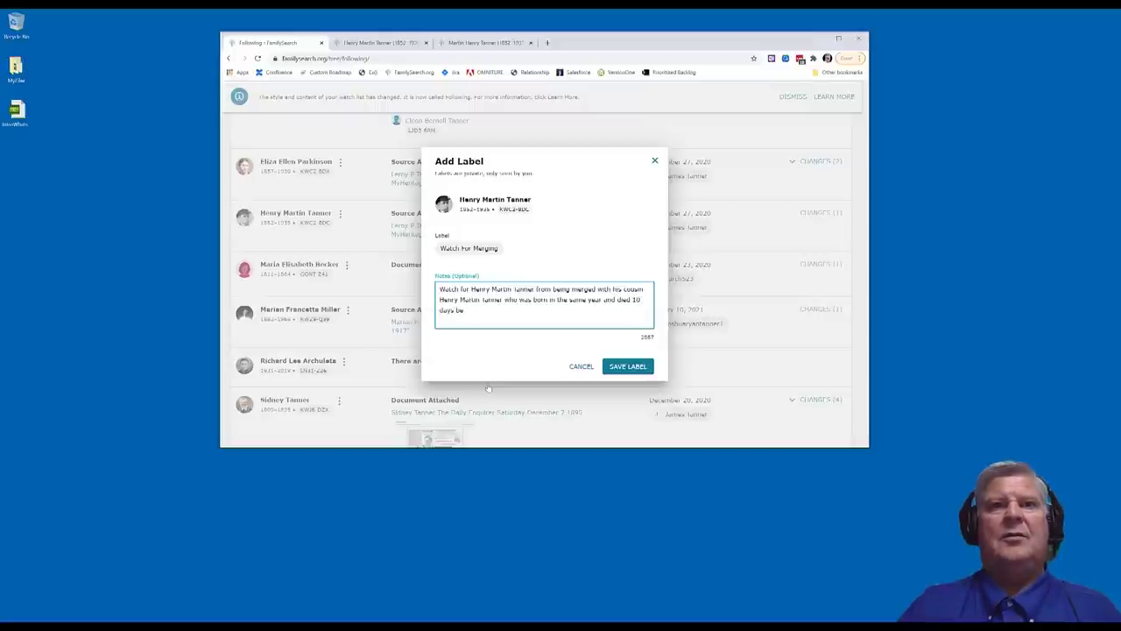
{"action": "type", "text": "core Henry"}
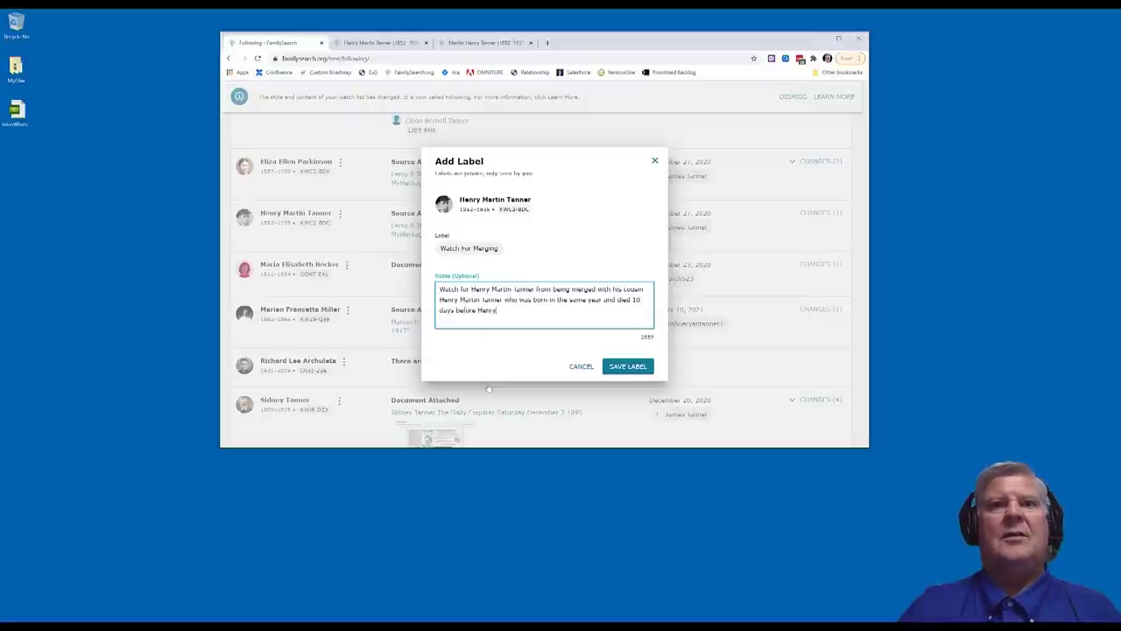
{"action": "type", "text": " Martin Tanner."}
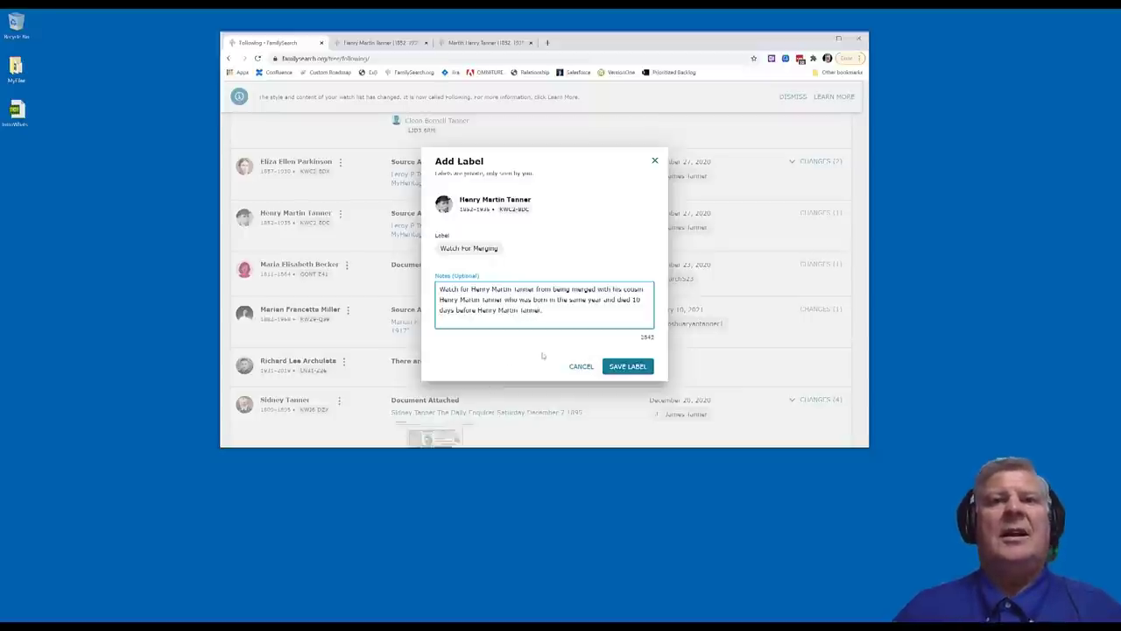
{"action": "left_click", "coordinate": [620, 370]}
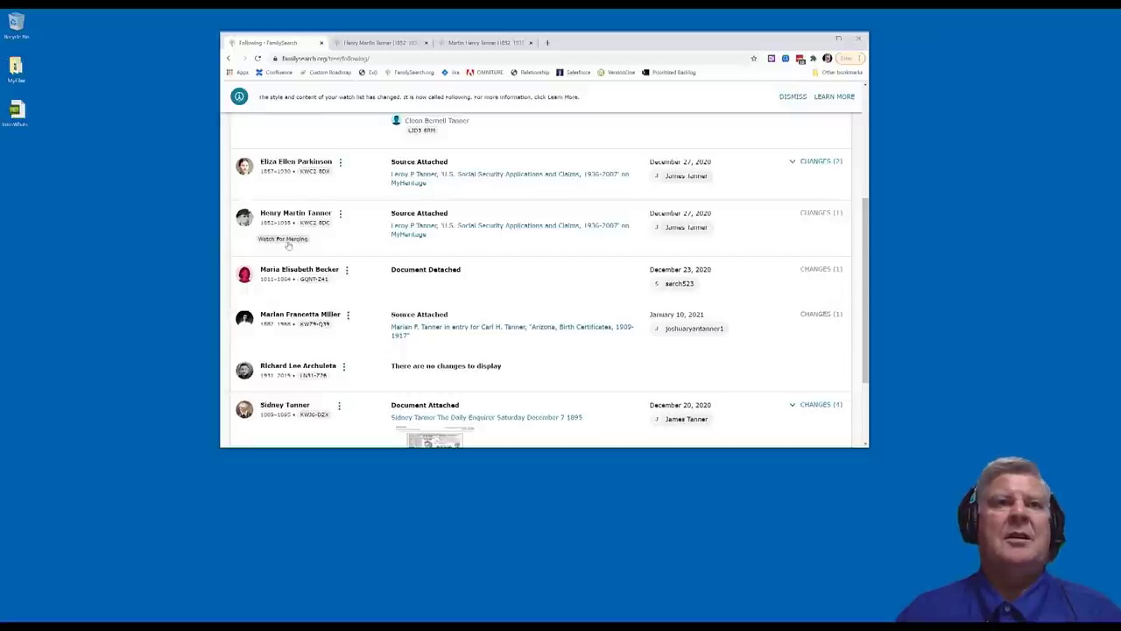
Review the saved Watch For Merging label's note, then open the labelled person's details page
{"action": "left_click", "coordinate": [288, 245]}
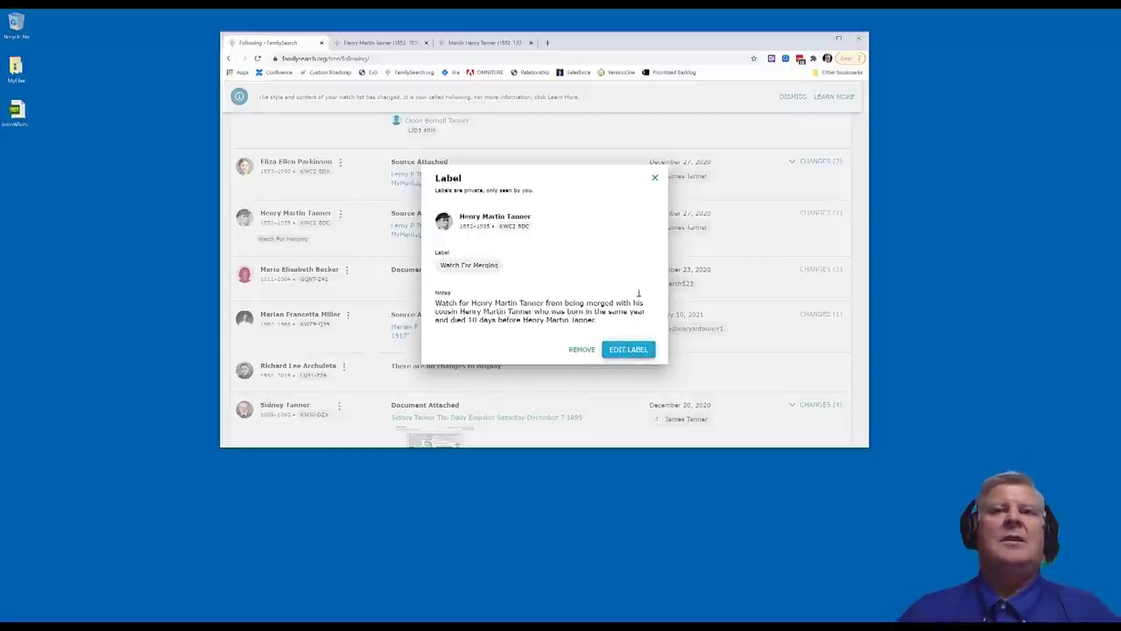
{"action": "left_click", "coordinate": [654, 178]}
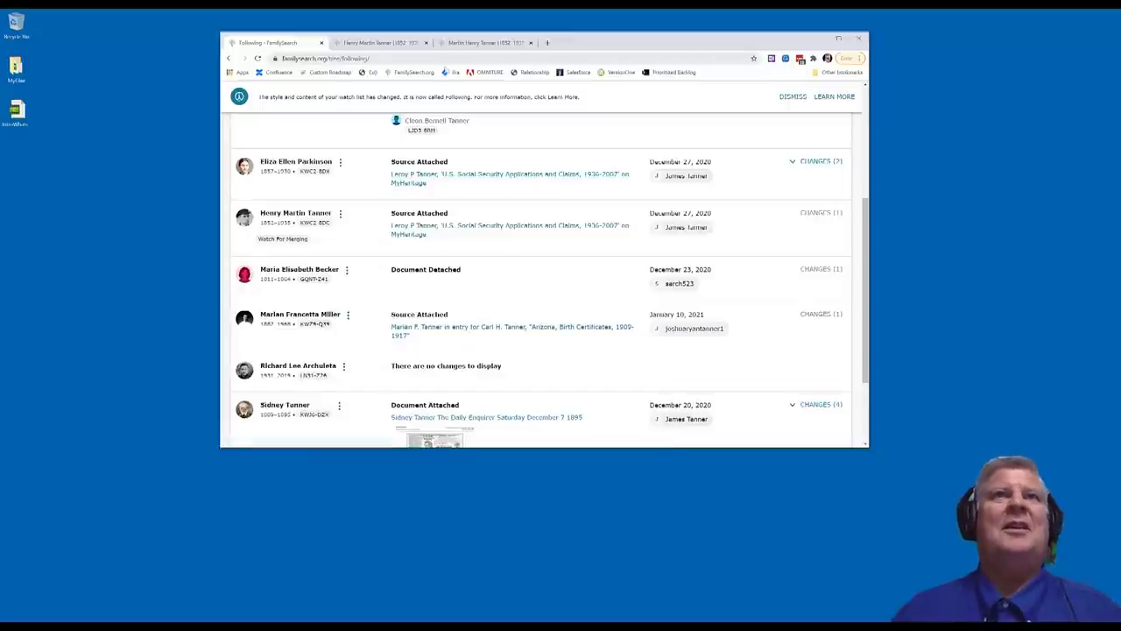
{"action": "left_click", "coordinate": [375, 43]}
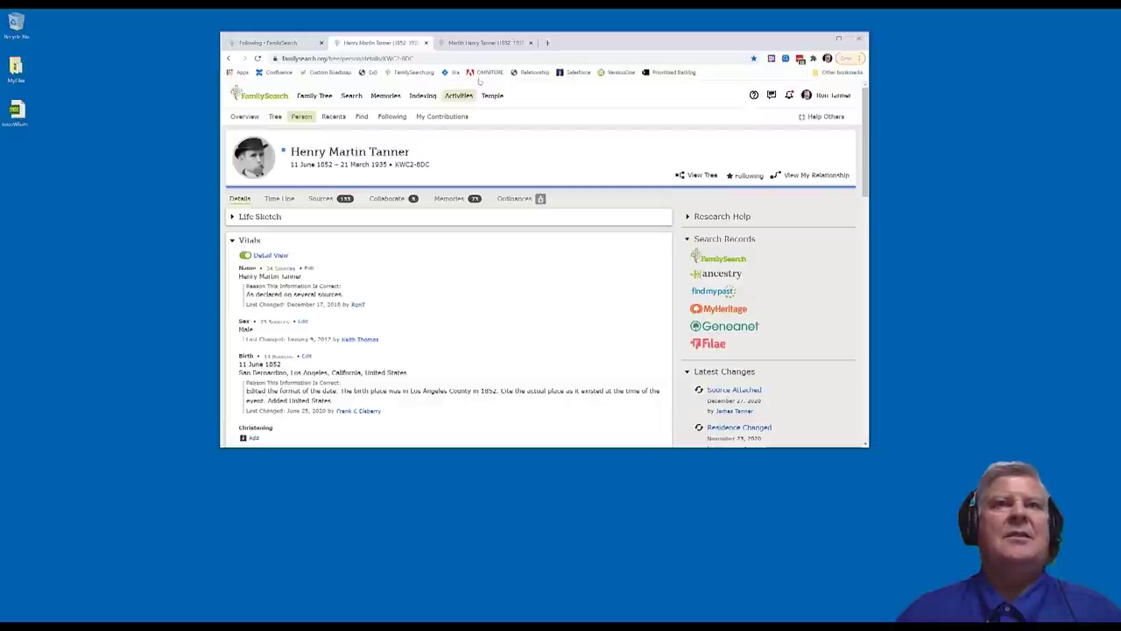
Compare the two same-named cousins' person pages side by side, then return to the Following list
{"action": "left_click", "coordinate": [487, 43]}
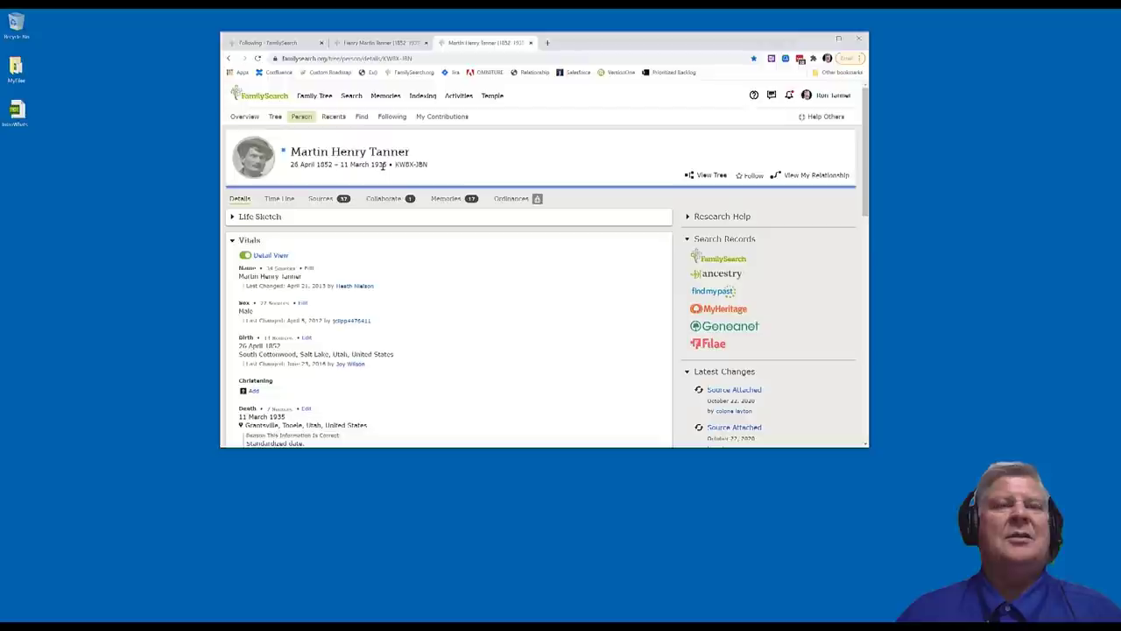
{"action": "left_click", "coordinate": [364, 44]}
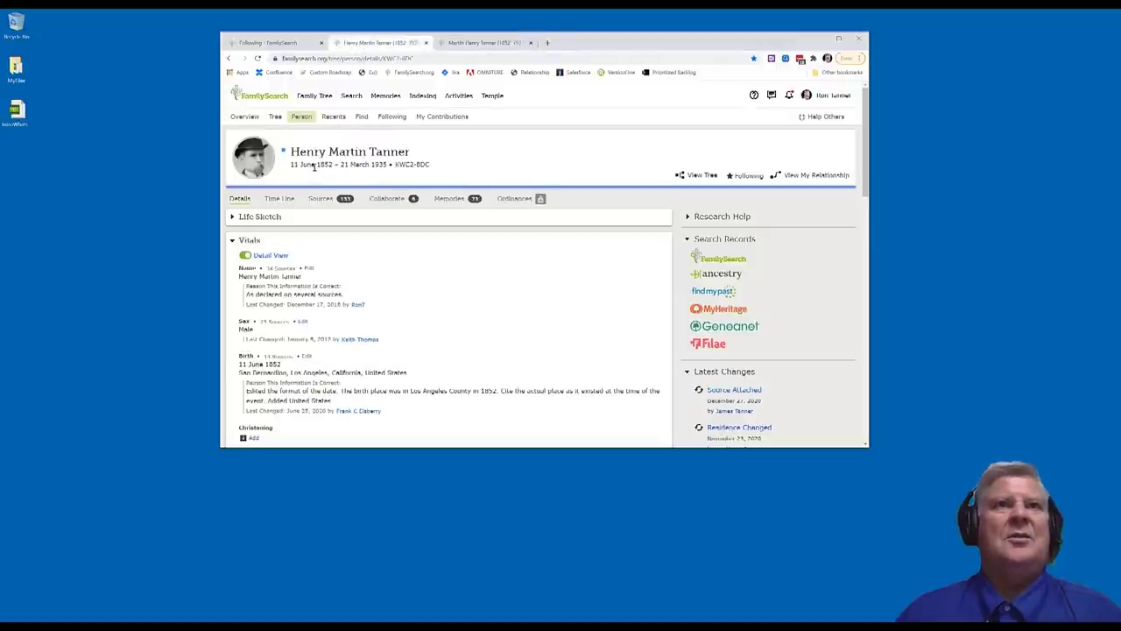
{"action": "left_click", "coordinate": [484, 42]}
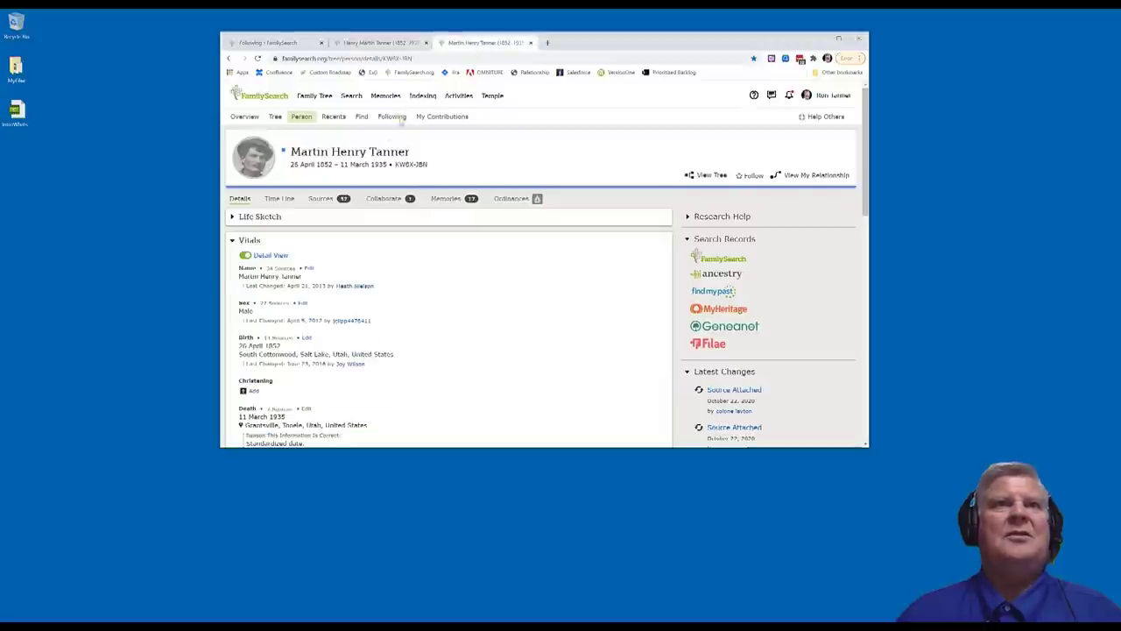
{"action": "left_click", "coordinate": [378, 43]}
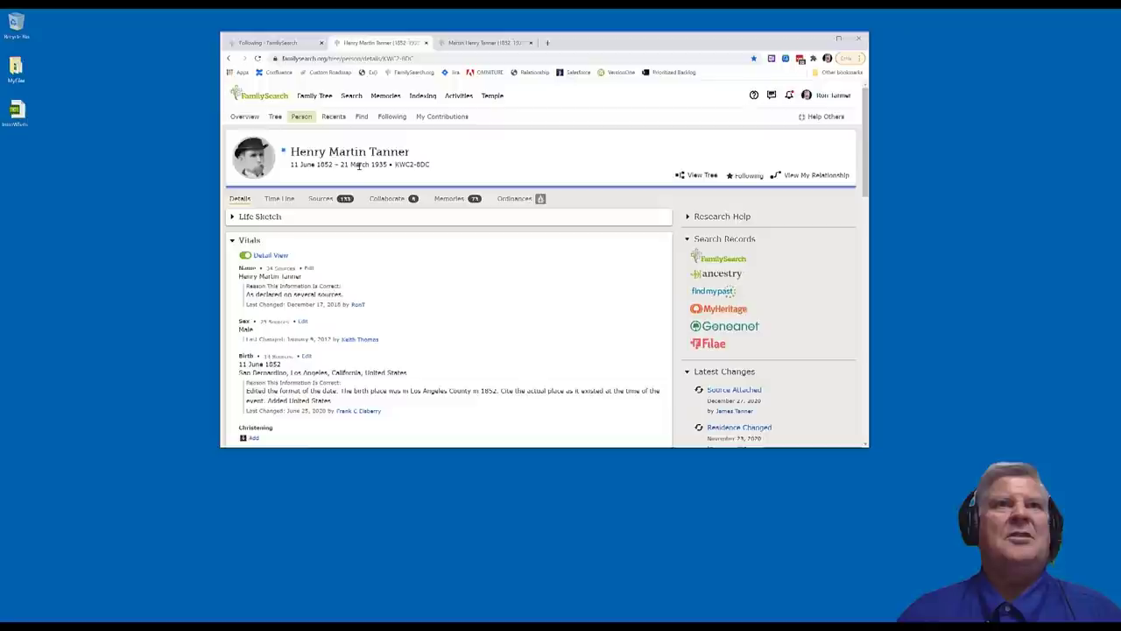
{"action": "left_click", "coordinate": [475, 43]}
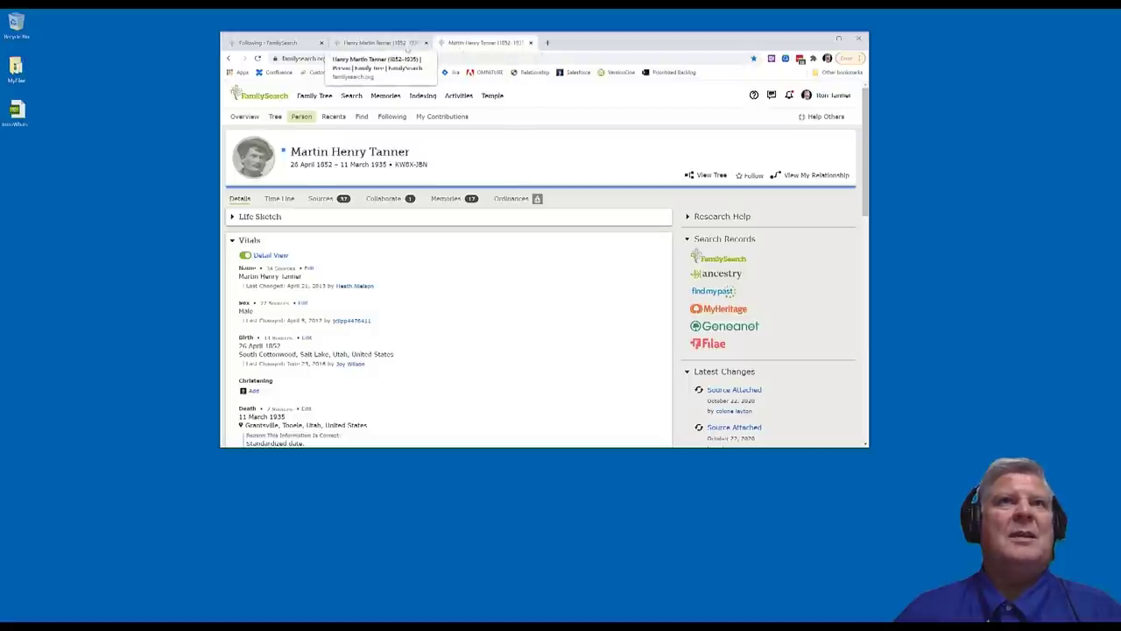
{"action": "left_click", "coordinate": [399, 43]}
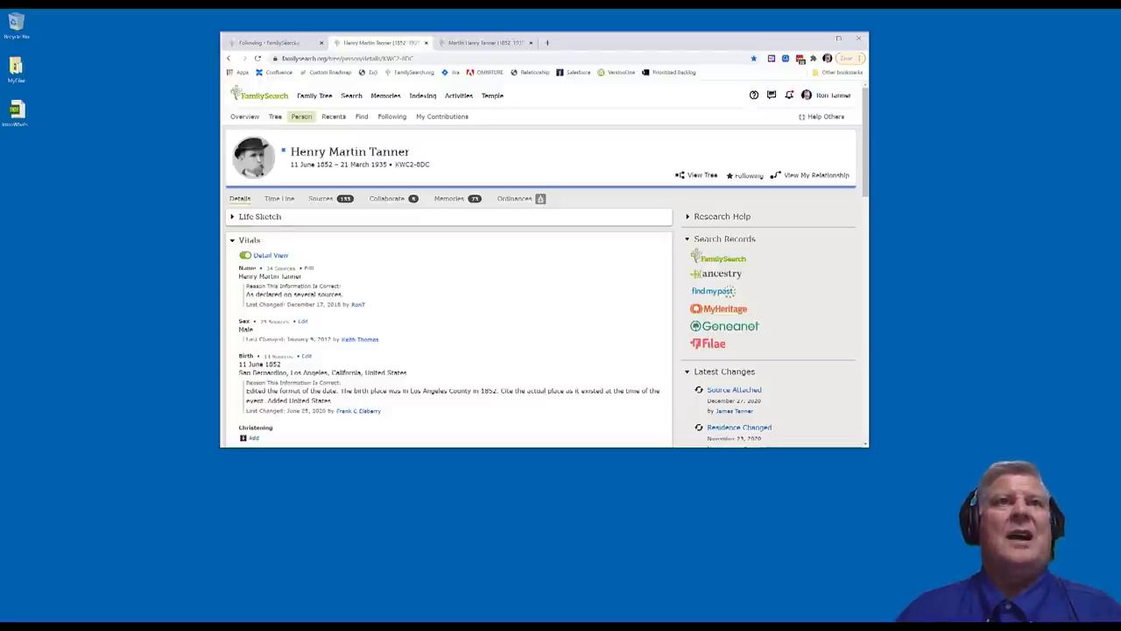
{"action": "left_click", "coordinate": [273, 43]}
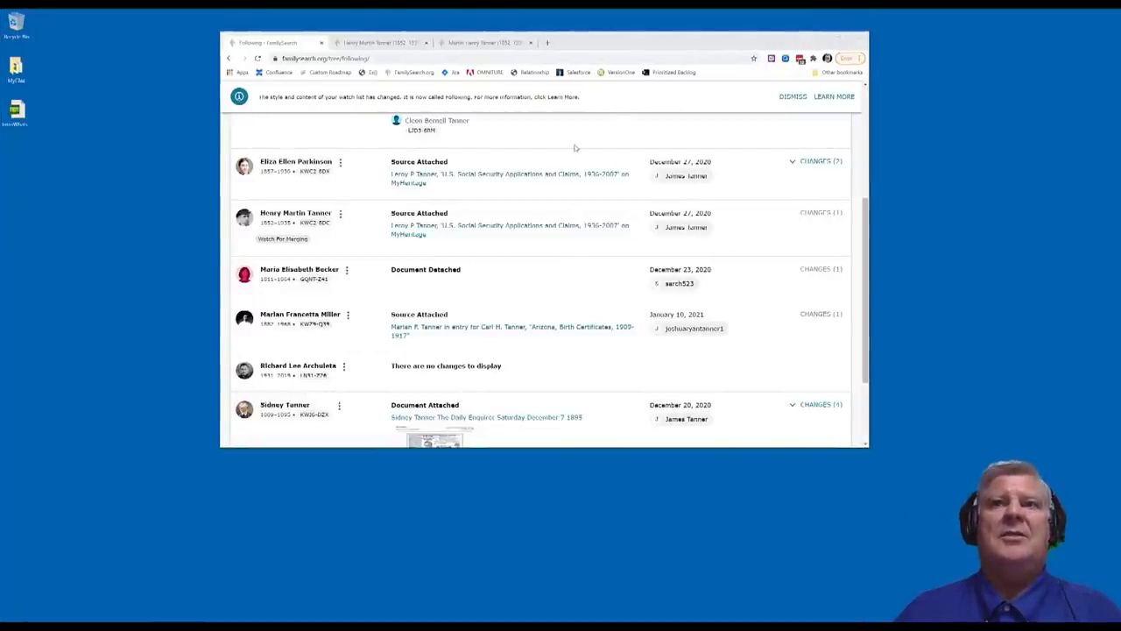
Browse the Help panel's suggested topics for the Following page, then go back to the home page
{"action": "scroll", "coordinate": [576, 147], "scroll_direction": "up", "scroll_amount": 5}
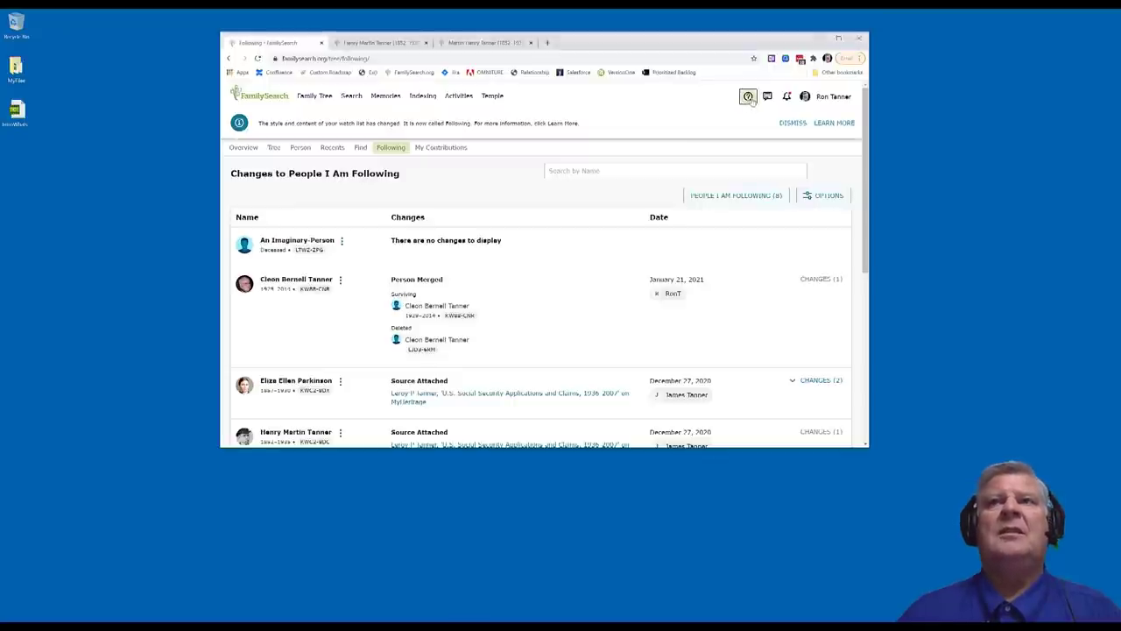
{"action": "left_click", "coordinate": [749, 97]}
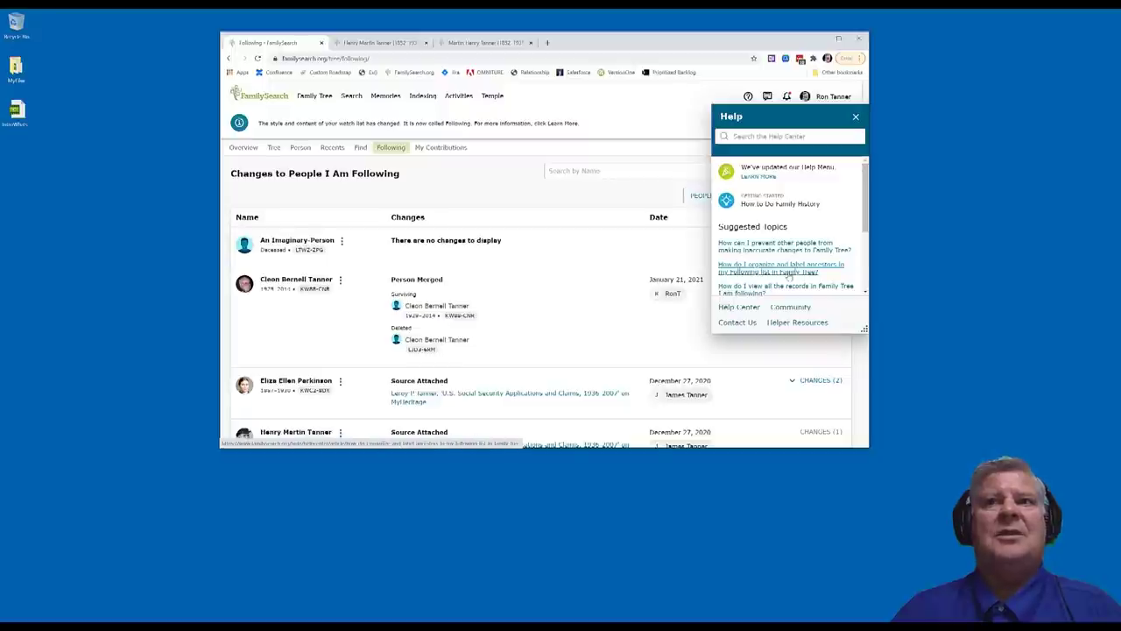
{"action": "scroll", "coordinate": [789, 277], "scroll_direction": "down", "scroll_amount": 1}
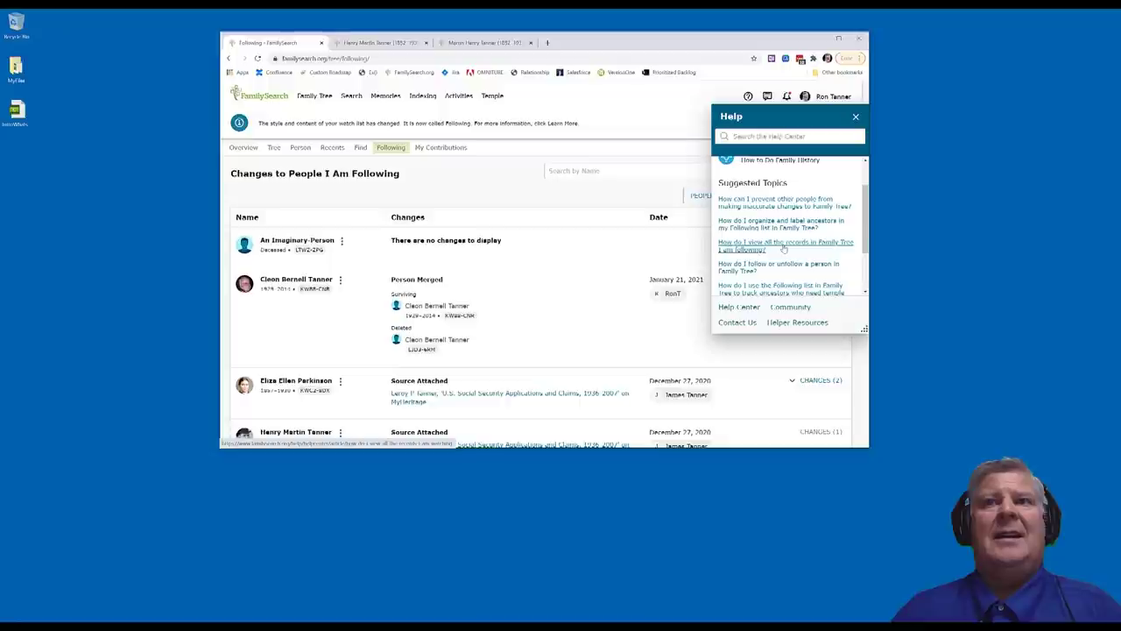
{"action": "left_click", "coordinate": [856, 116]}
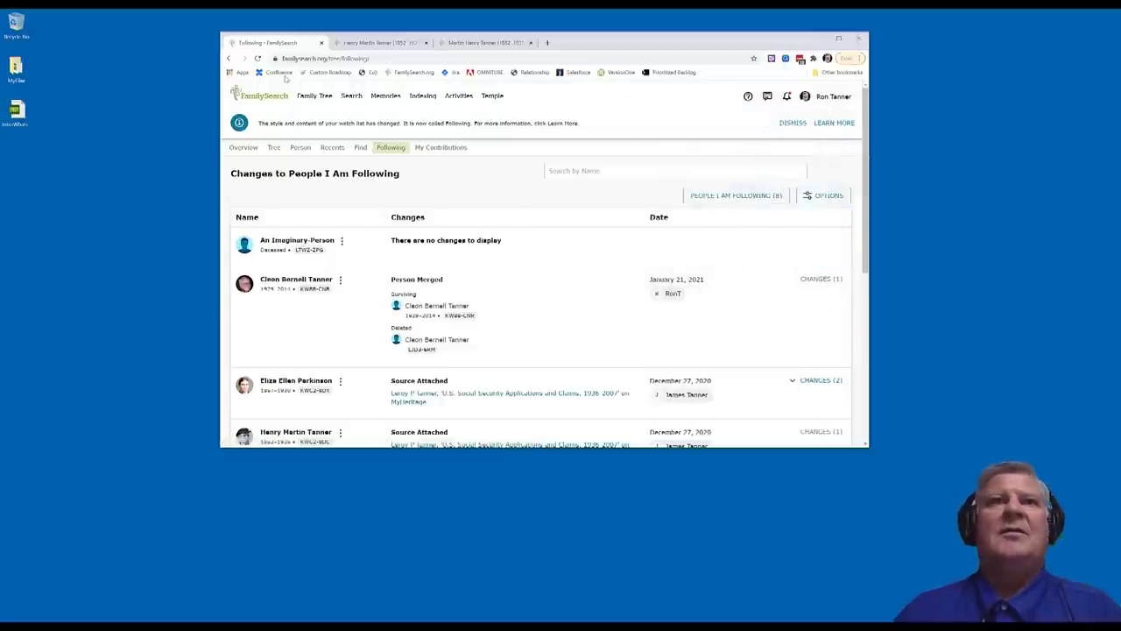
{"action": "left_click", "coordinate": [265, 96]}
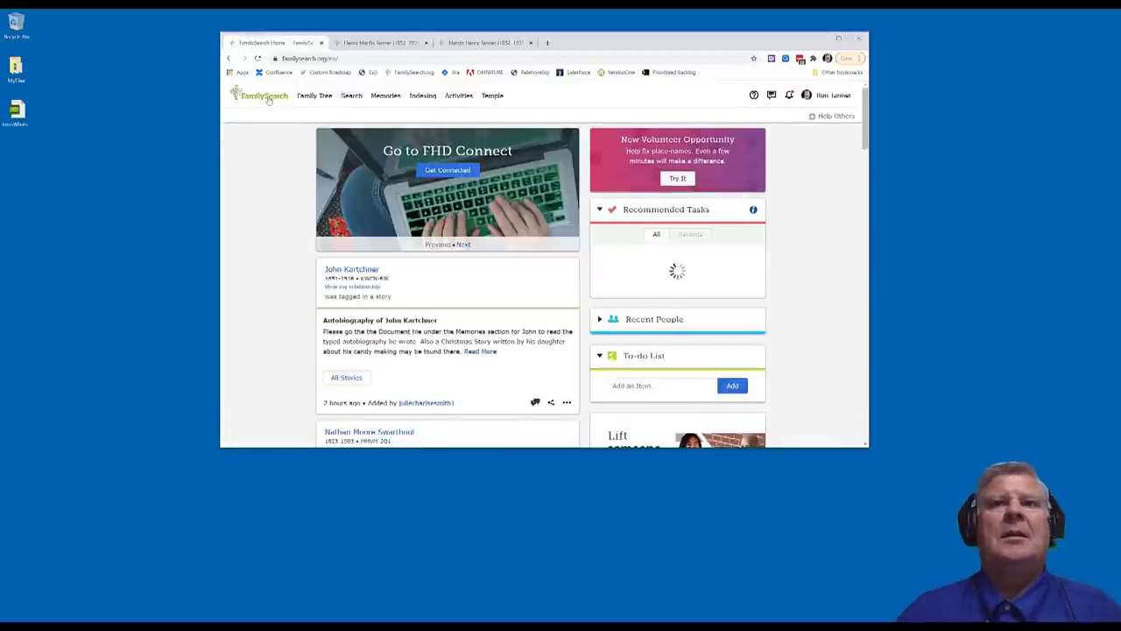
Open the Help panel on the home page, move it to a new spot and enlarge it
{"action": "left_click", "coordinate": [753, 96]}
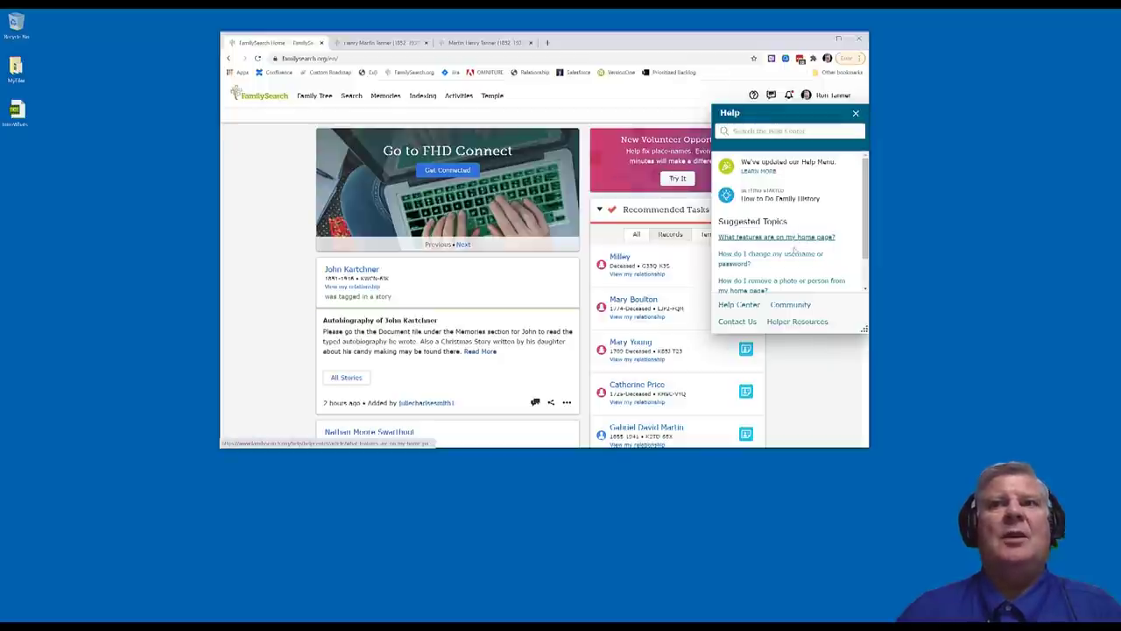
{"action": "scroll", "coordinate": [785, 261], "scroll_direction": "down", "scroll_amount": 1}
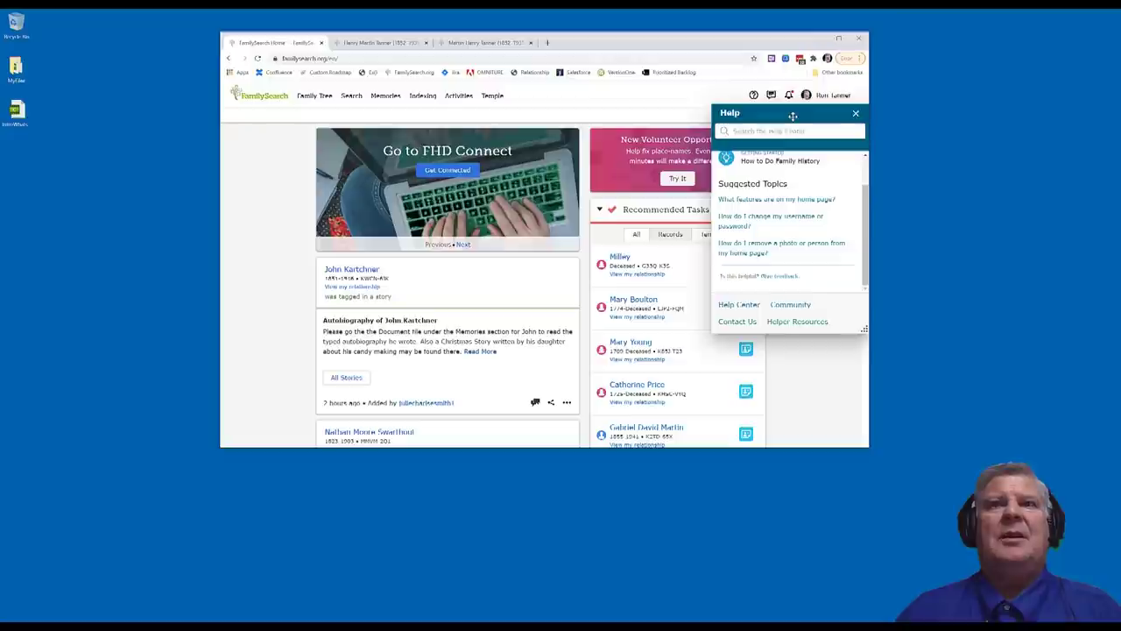
{"action": "left_click_drag", "start_coordinate": [792, 116], "coordinate": [336, 155]}
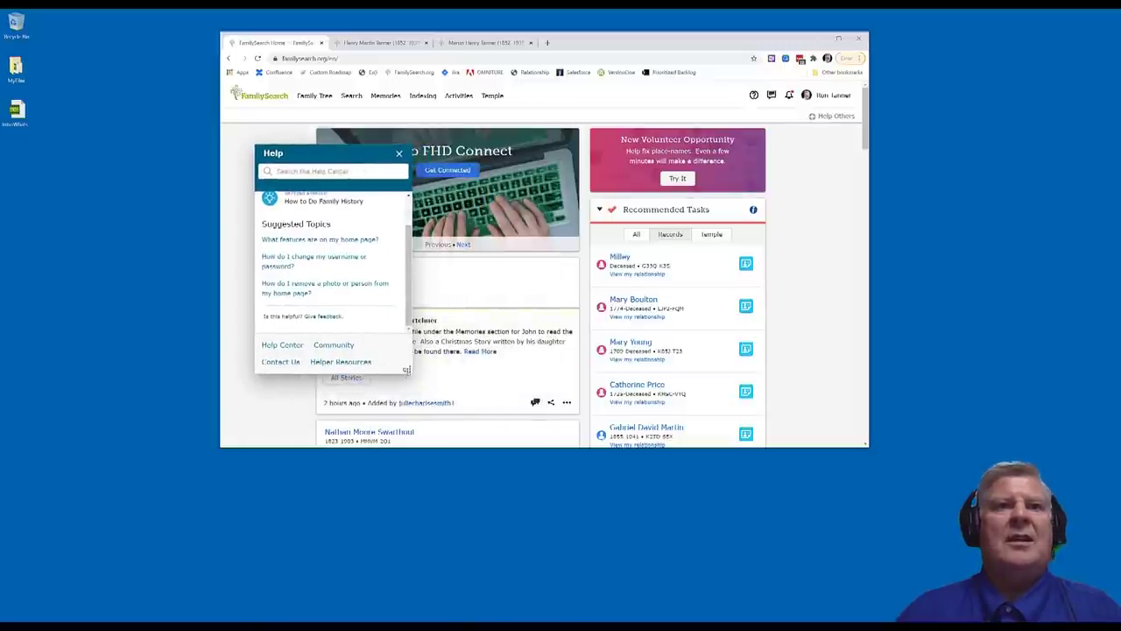
{"action": "left_click_drag", "start_coordinate": [406, 371], "coordinate": [489, 423]}
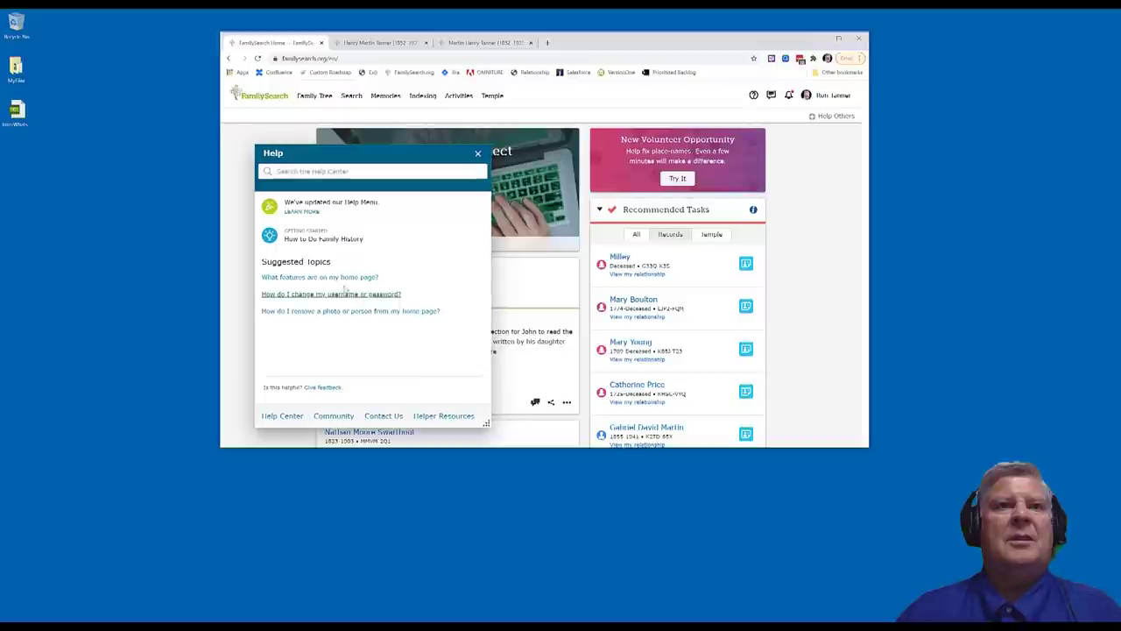
Read the changing username or password article, move the panel over Recommended Tasks, then close it
{"action": "left_click", "coordinate": [357, 294]}
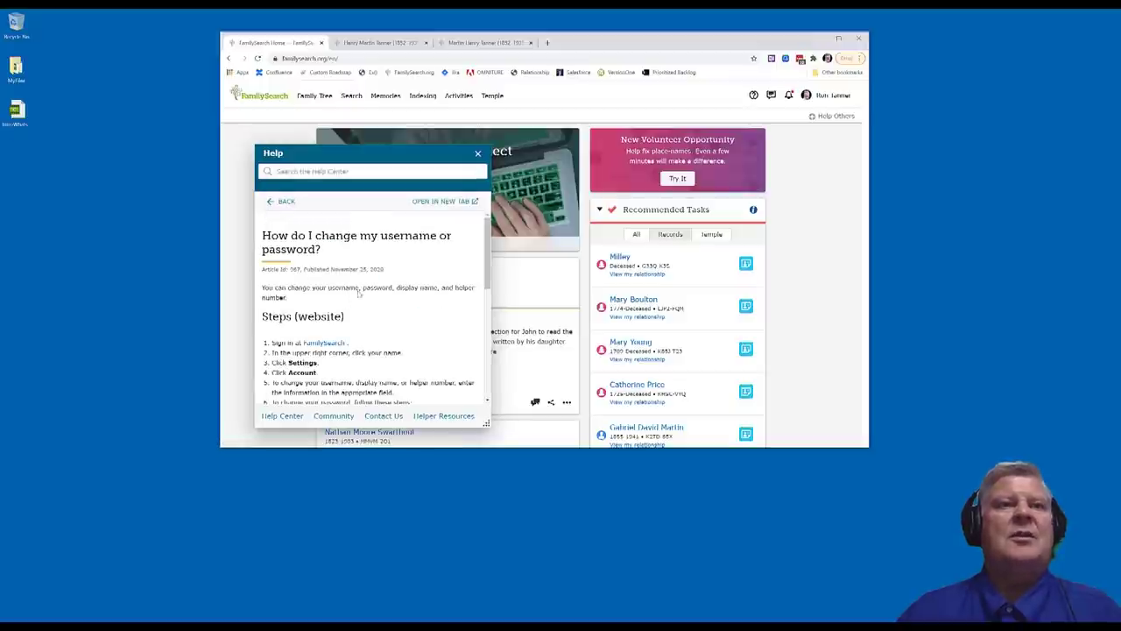
{"action": "scroll", "coordinate": [401, 310], "scroll_direction": "down", "scroll_amount": 3}
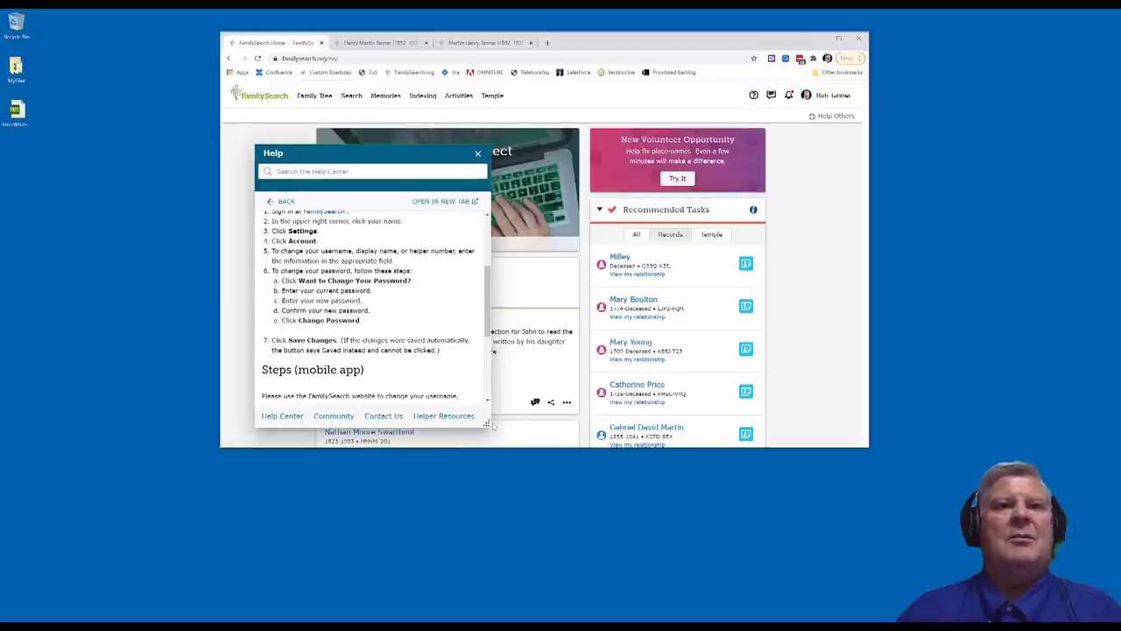
{"action": "mouse_move", "coordinate": [489, 425]}
{"action": "left_mouse_down"}
{"action": "mouse_move", "coordinate": [525, 450]}
{"action": "mouse_move", "coordinate": [490, 442]}
{"action": "left_mouse_up"}
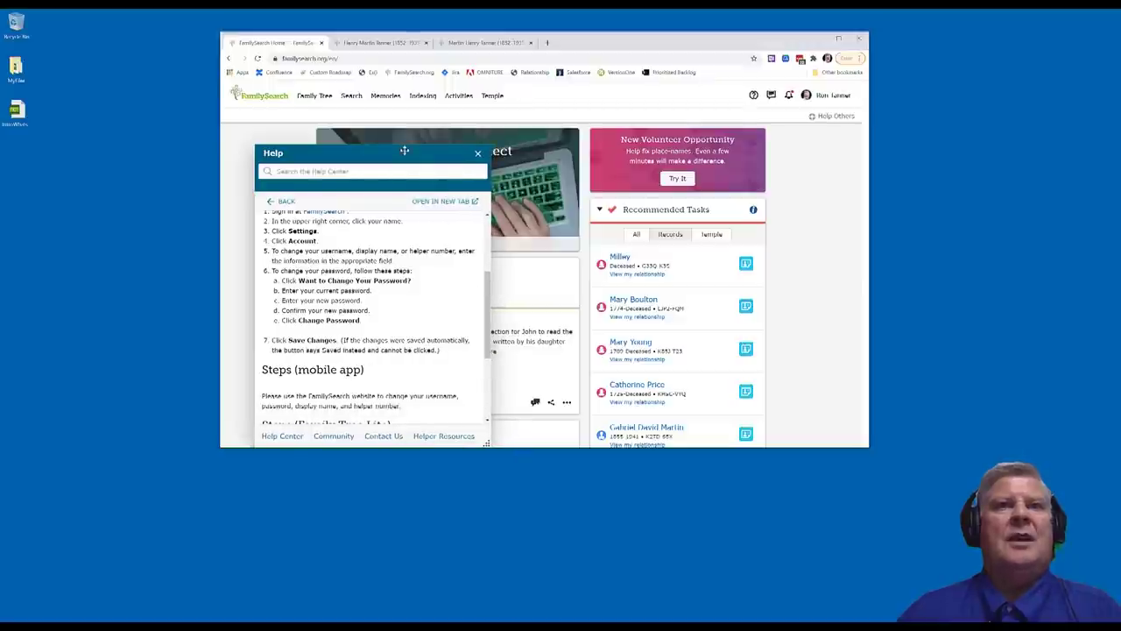
{"action": "left_click_drag", "start_coordinate": [403, 151], "coordinate": [768, 154]}
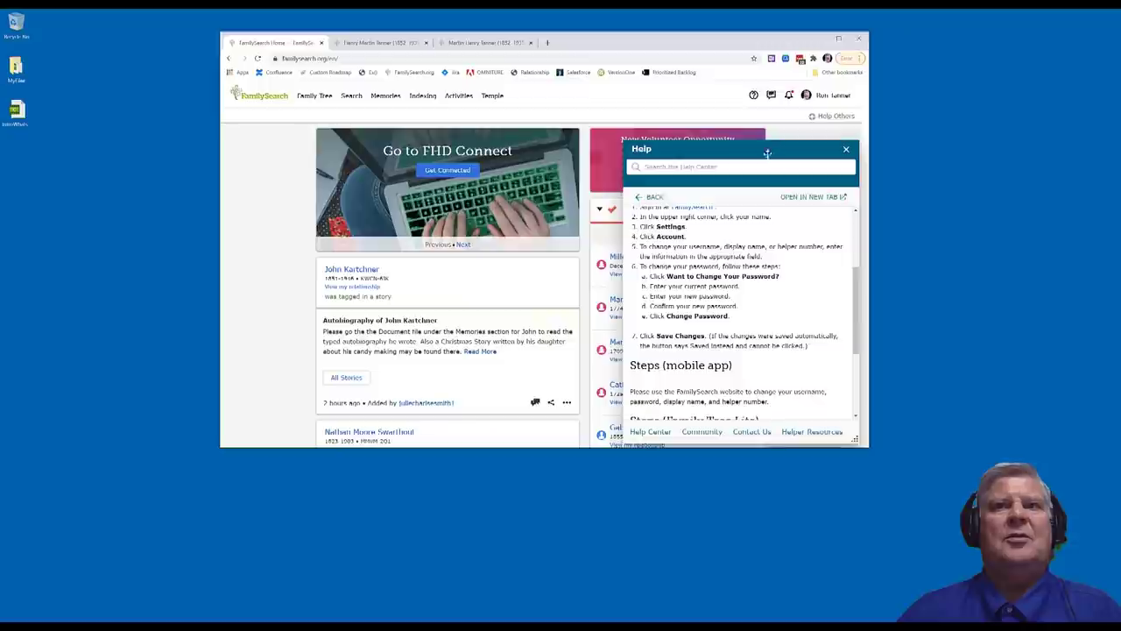
{"action": "left_click", "coordinate": [846, 151]}
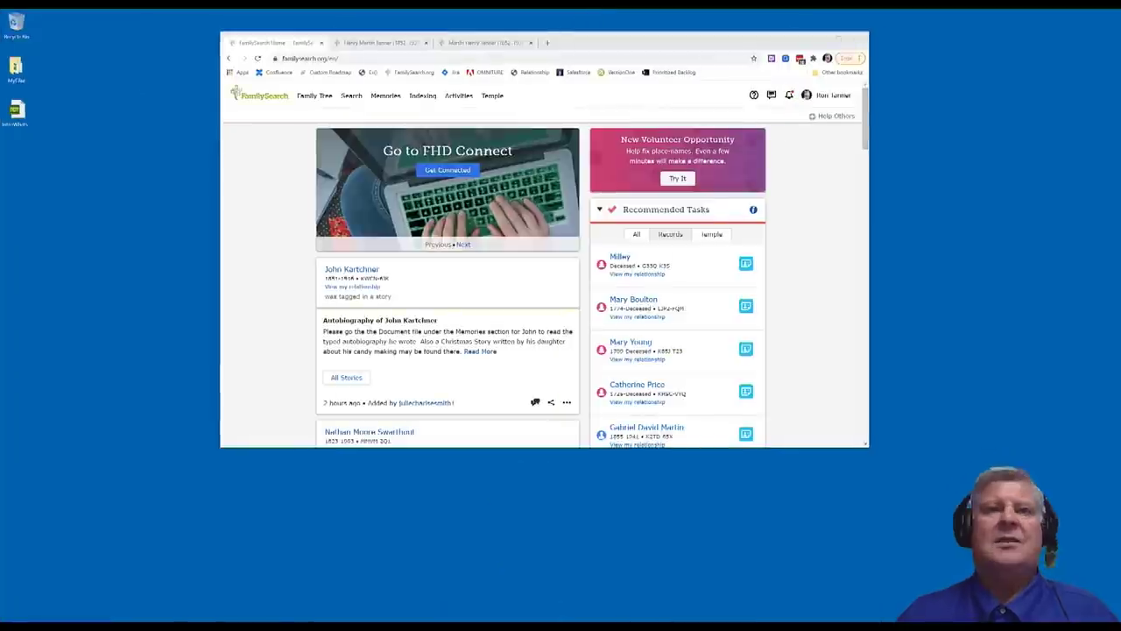
{"action": "left_click", "coordinate": [352, 95]}
In the historical records search, enter the ancestor's first and last name
{"action": "left_click", "coordinate": [355, 115]}
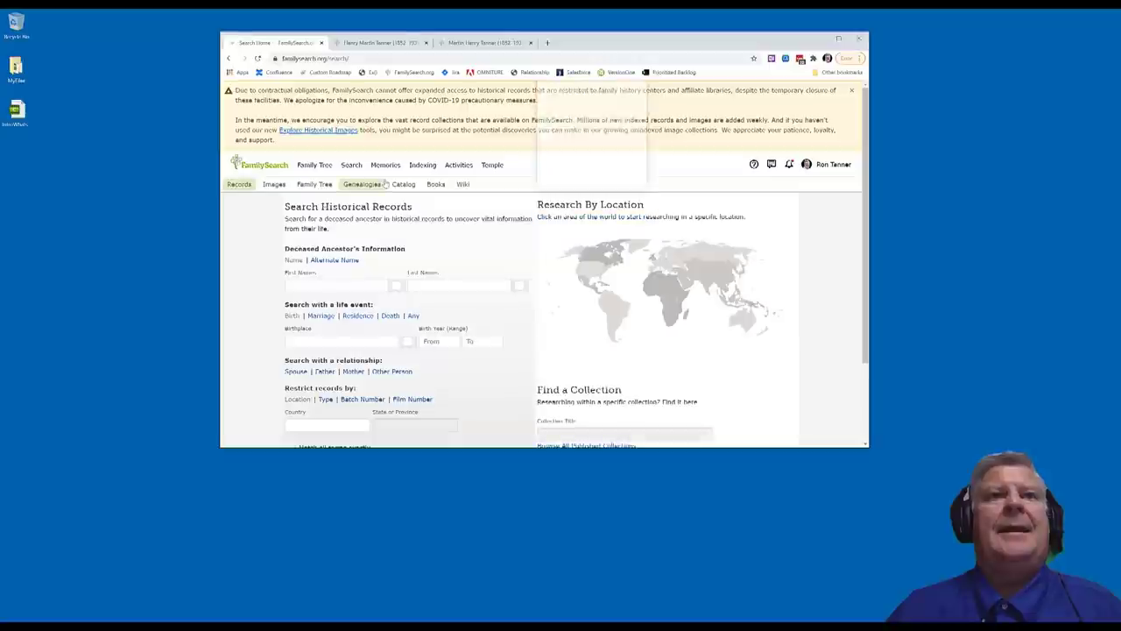
{"action": "scroll", "coordinate": [358, 185], "scroll_direction": "down", "scroll_amount": 2}
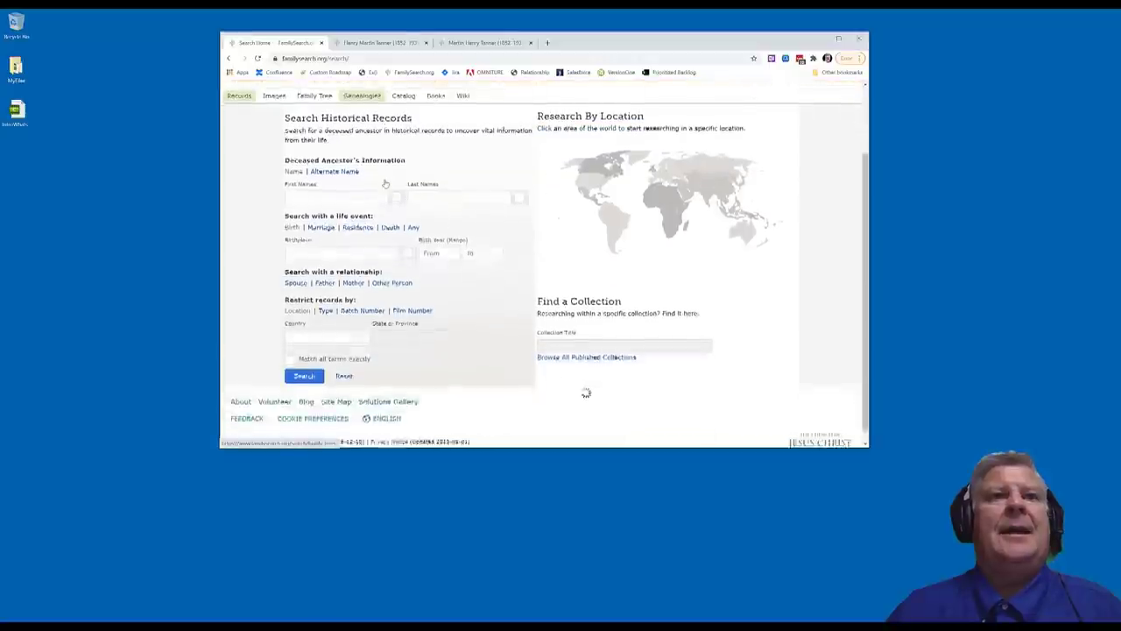
{"action": "left_click", "coordinate": [329, 182]}
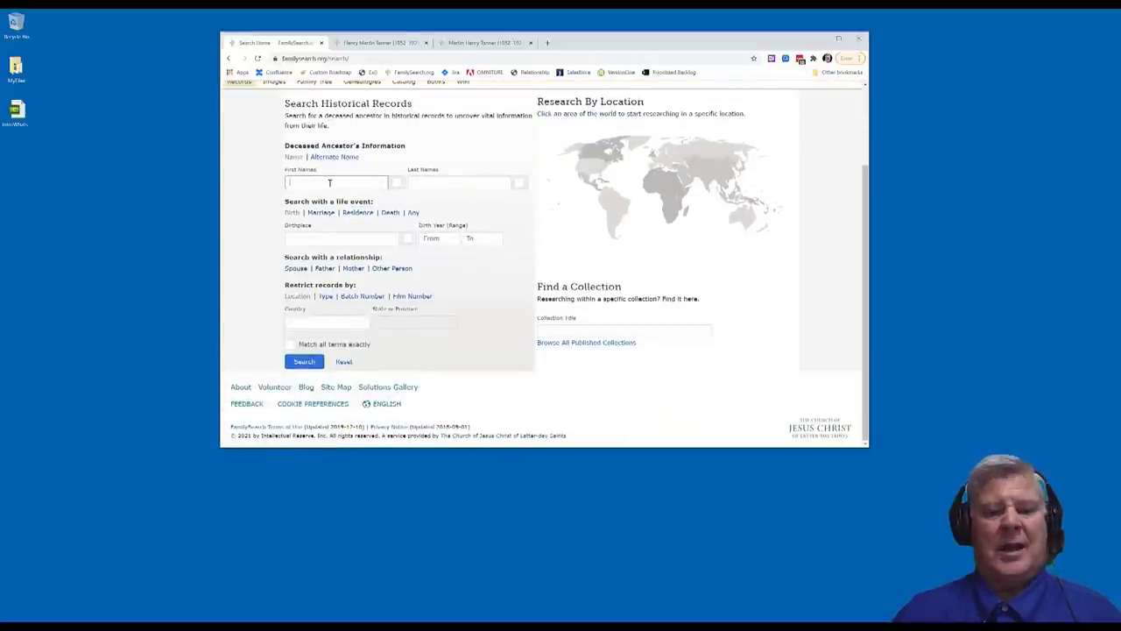
{"action": "type", "text": "Mildred"}
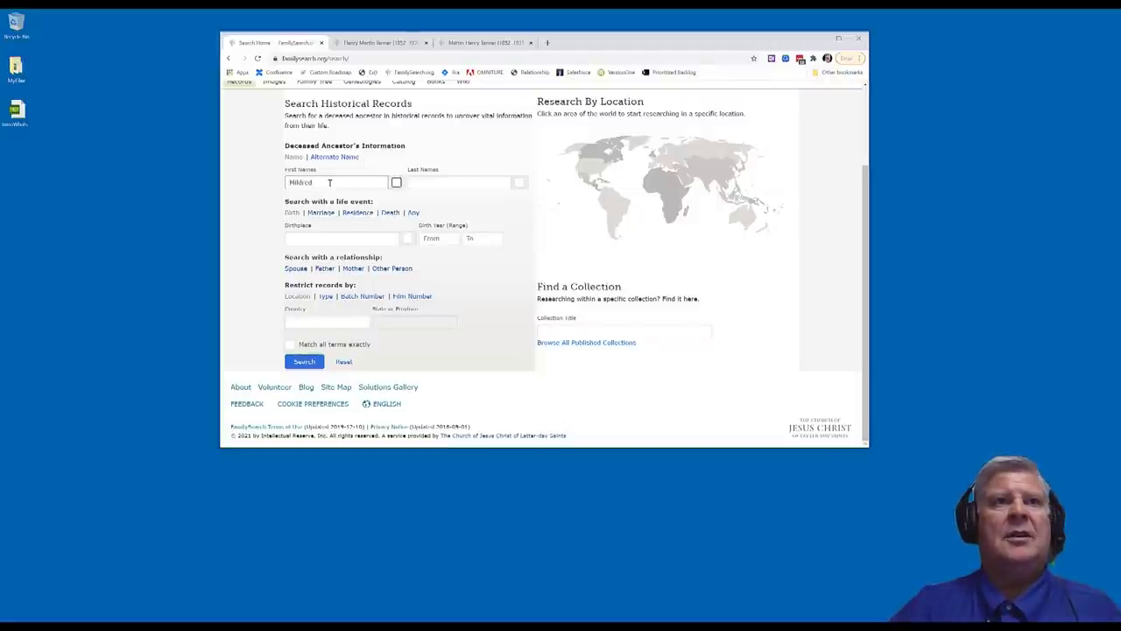
{"action": "key", "text": "Tab"}
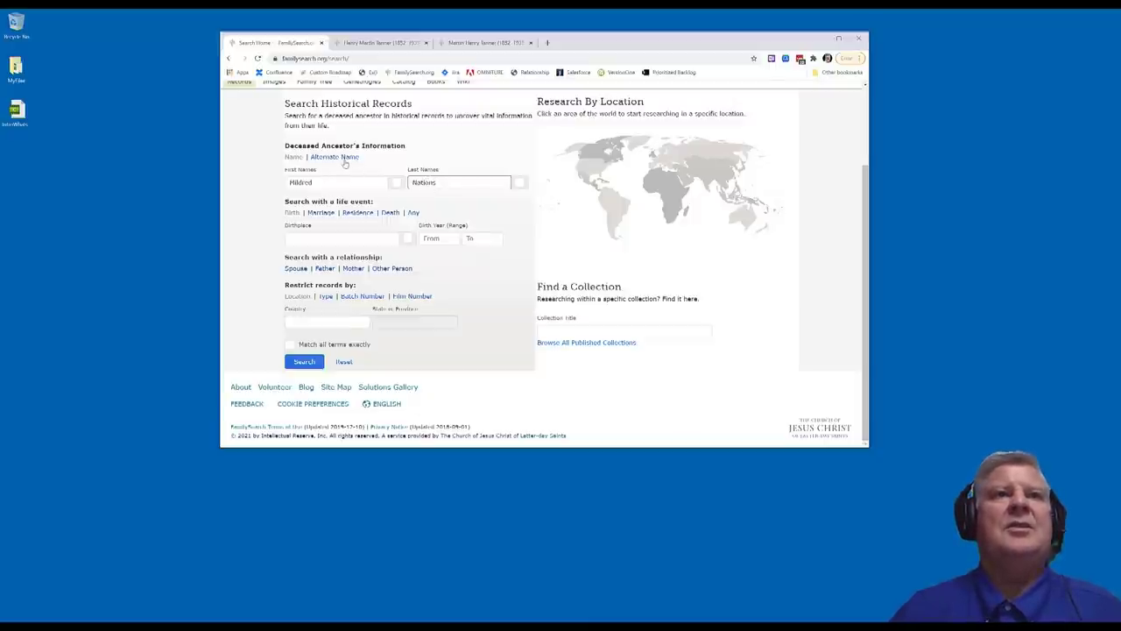
Add the alternate first and last name, set birthplace Benson, Arizona, and run the search
{"action": "left_click", "coordinate": [344, 159]}
{"action": "left_click", "coordinate": [332, 208]}
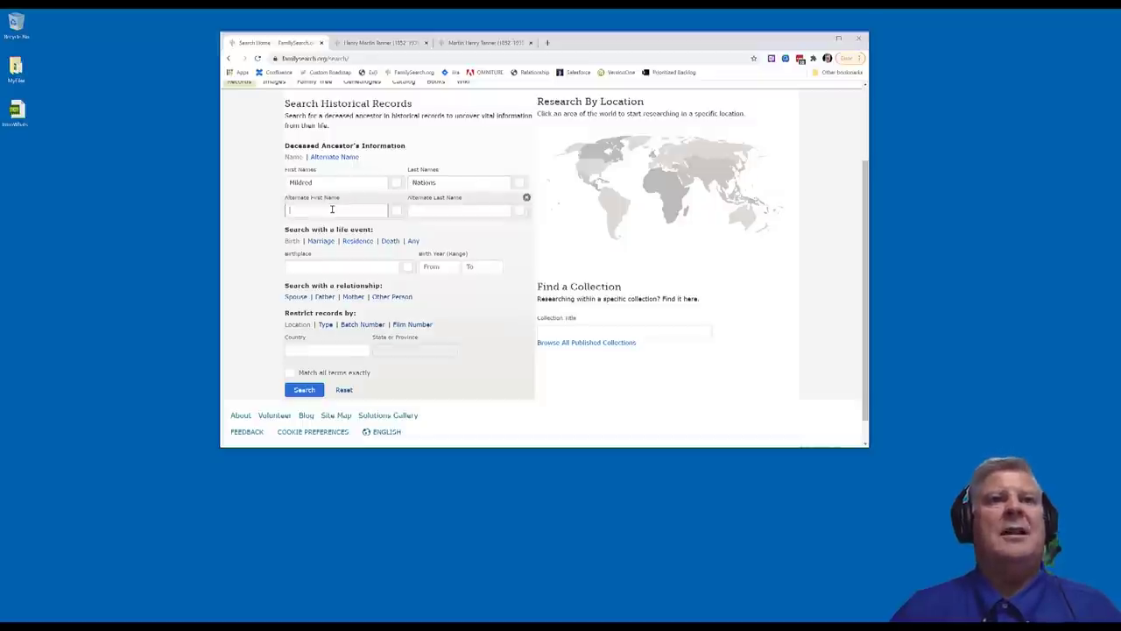
{"action": "type", "text": "Mildred"}
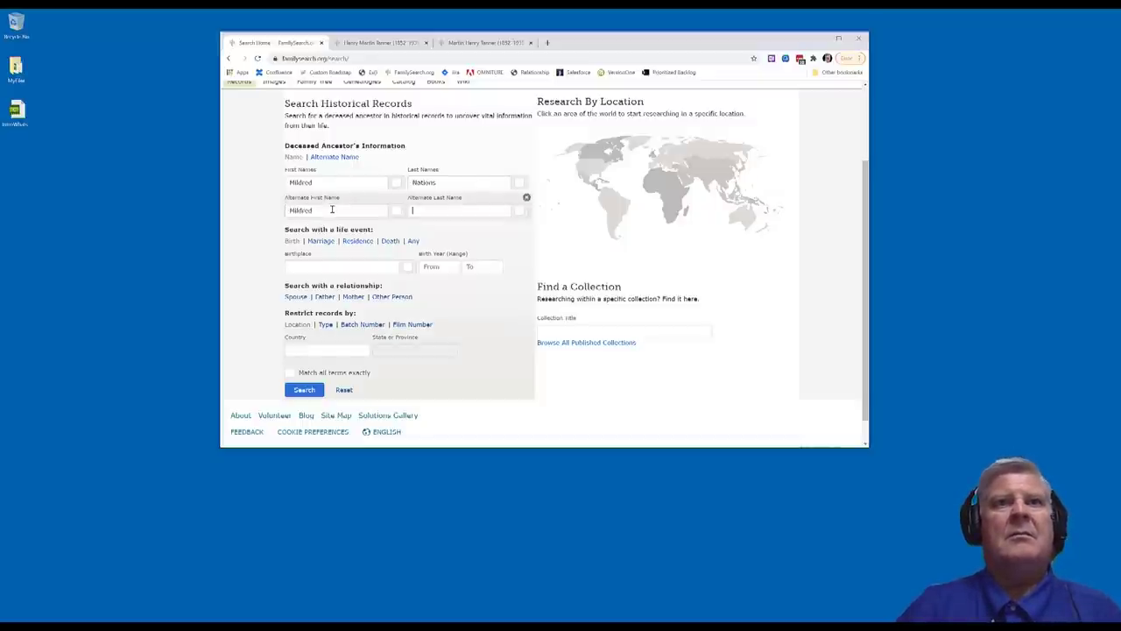
{"action": "key", "text": "Tab"}
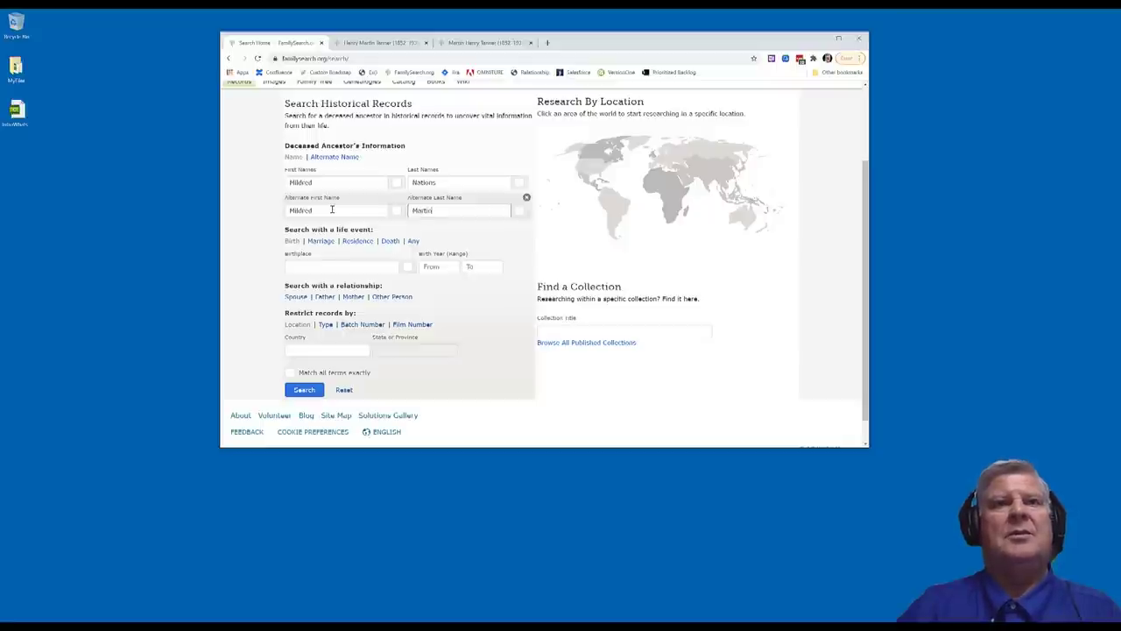
{"action": "left_click", "coordinate": [335, 265]}
{"action": "type", "text": "Benson, Arizona"}
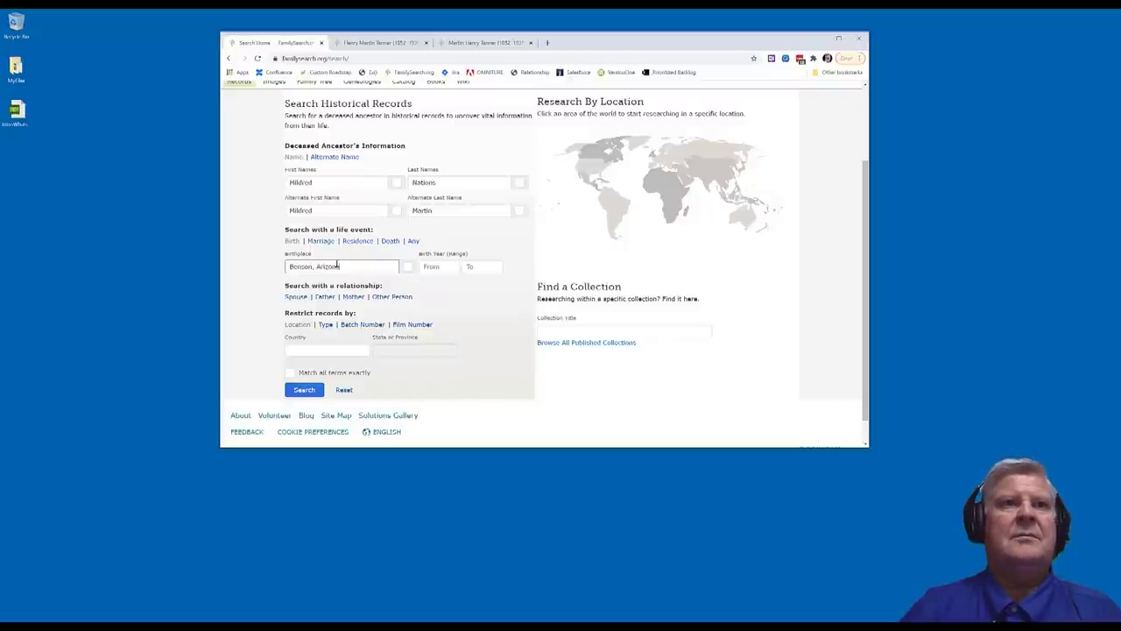
{"action": "left_click", "coordinate": [313, 391]}
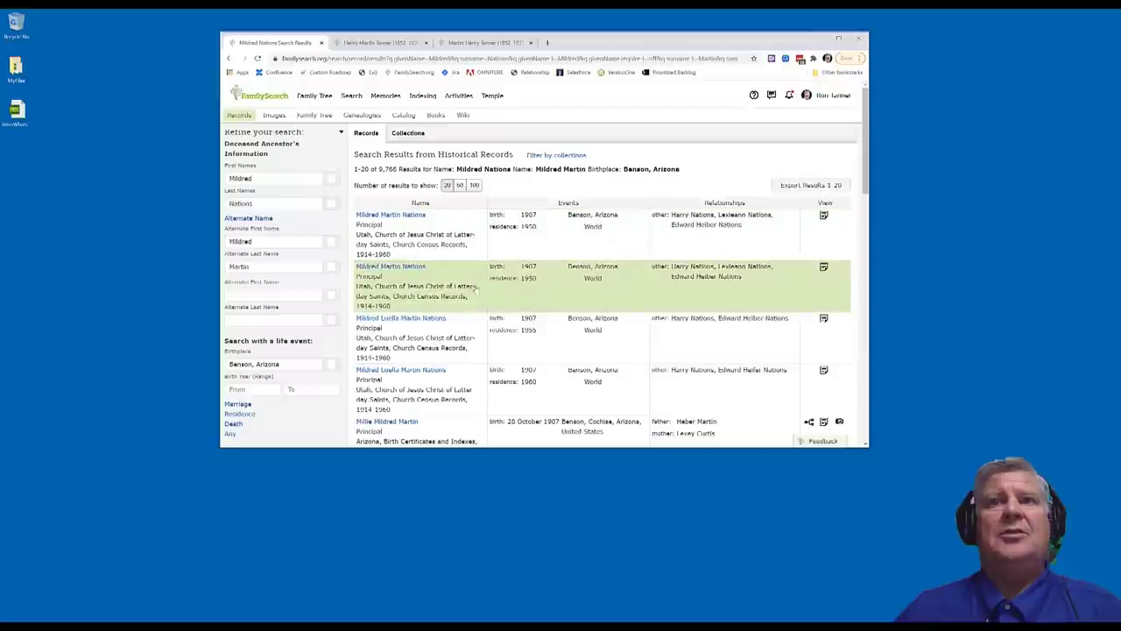
{"action": "scroll", "coordinate": [455, 297], "scroll_direction": "down", "scroll_amount": 3}
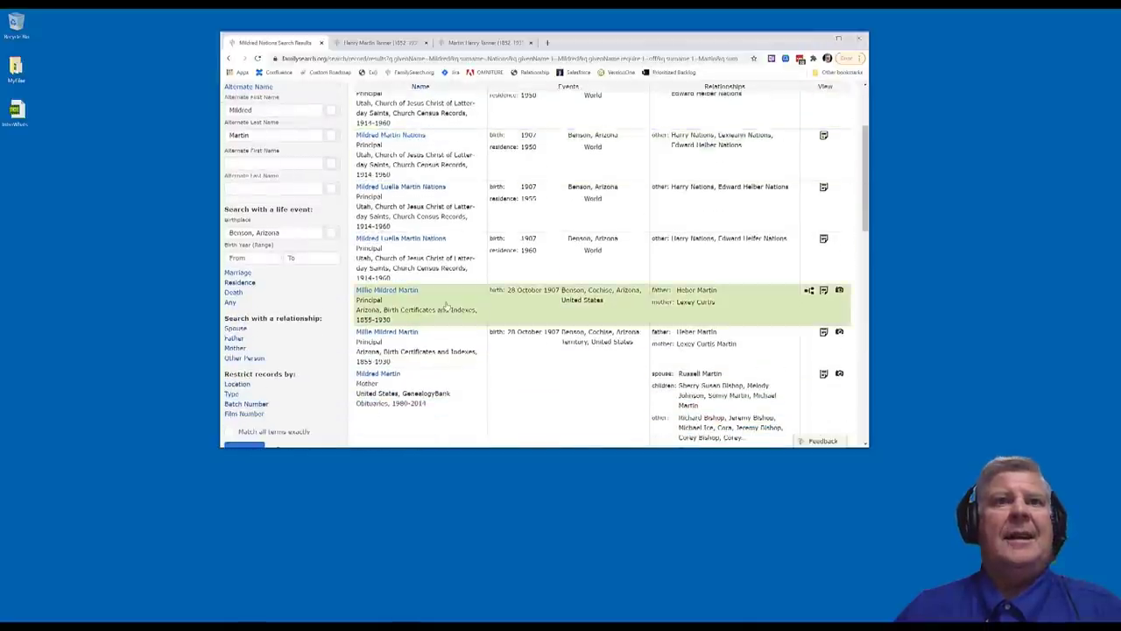
{"action": "scroll", "coordinate": [446, 305], "scroll_direction": "down", "scroll_amount": 1}
{"action": "scroll", "coordinate": [446, 305], "scroll_direction": "down", "scroll_amount": 2}
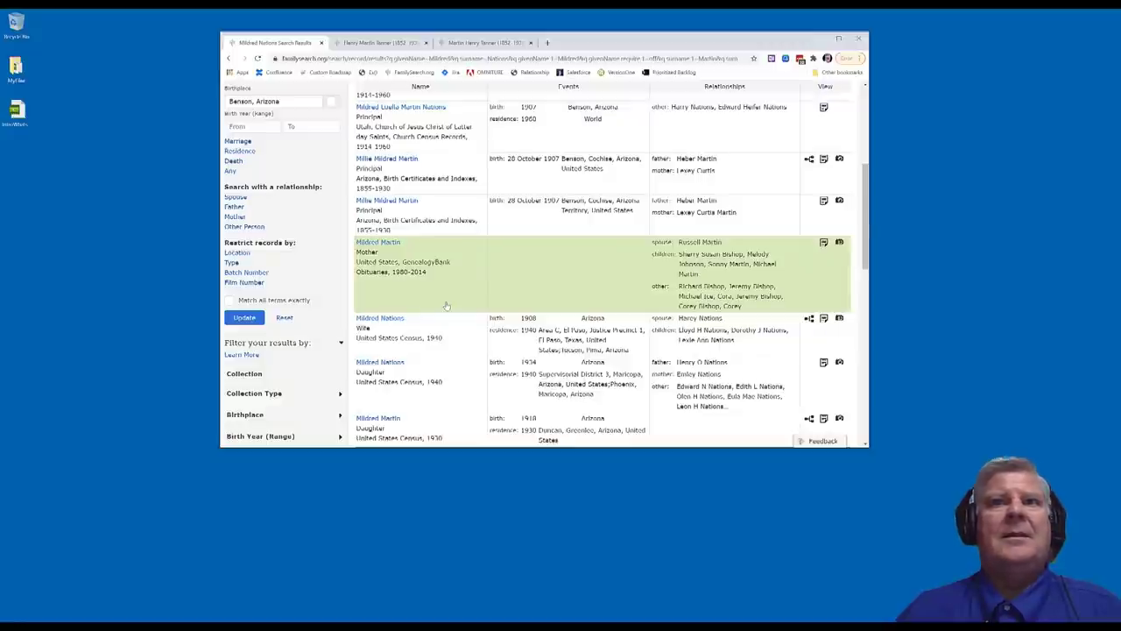
{"action": "scroll", "coordinate": [420, 292], "scroll_direction": "down", "scroll_amount": 1}
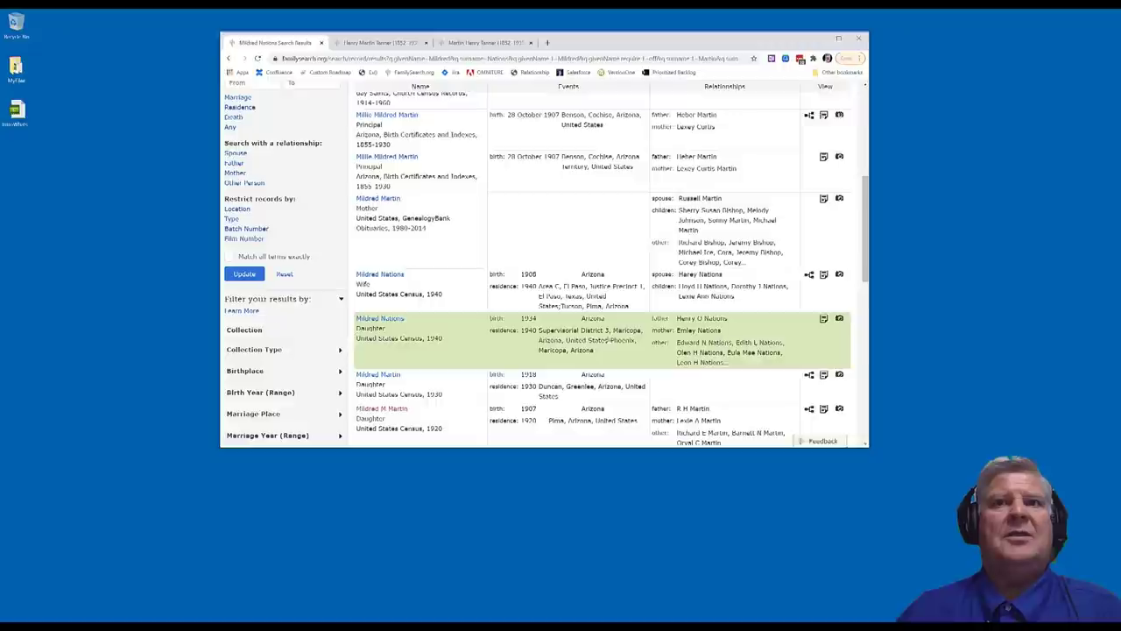
{"action": "scroll", "coordinate": [404, 358], "scroll_direction": "down", "scroll_amount": 2}
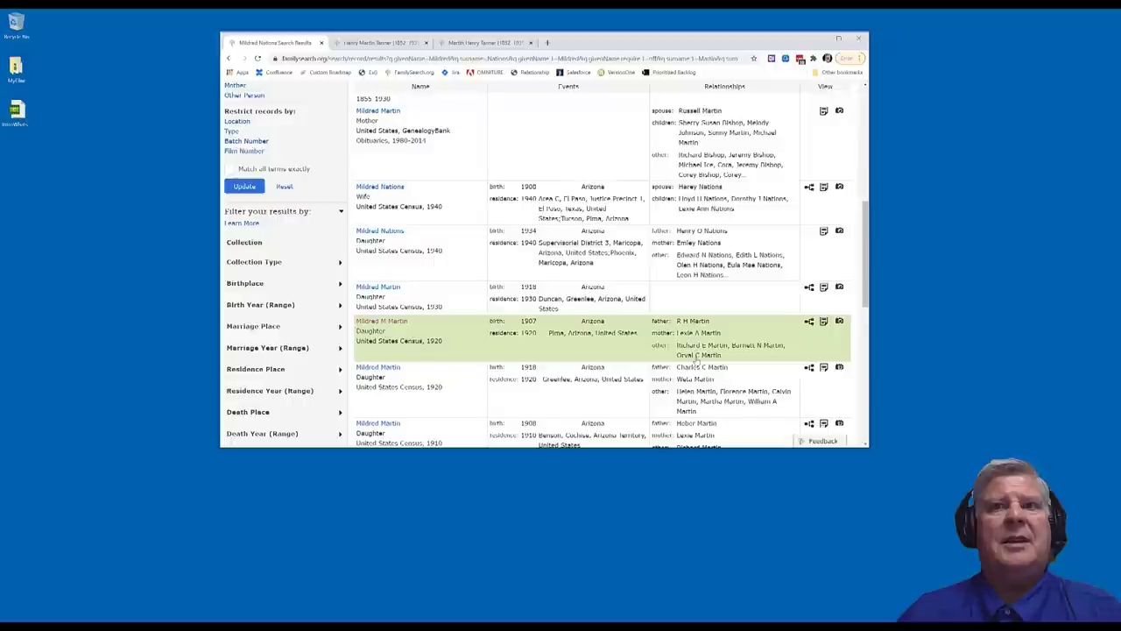
{"action": "scroll", "coordinate": [451, 350], "scroll_direction": "down", "scroll_amount": 3}
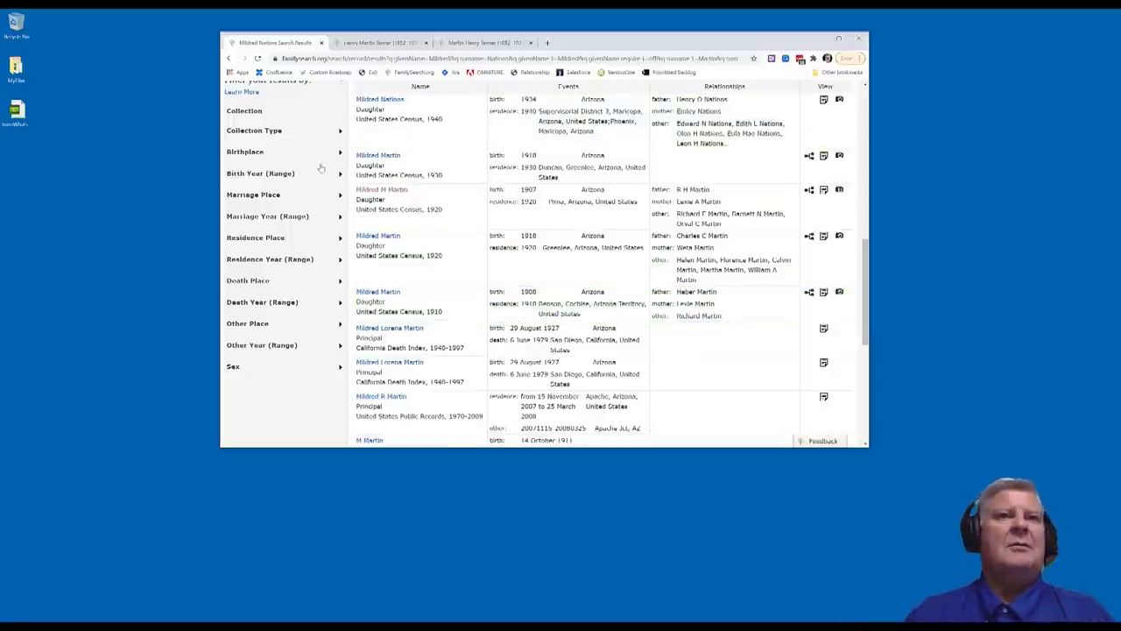
{"action": "scroll", "coordinate": [320, 167], "scroll_direction": "up", "scroll_amount": 10}
{"action": "scroll", "coordinate": [321, 166], "scroll_direction": "up", "scroll_amount": 3}
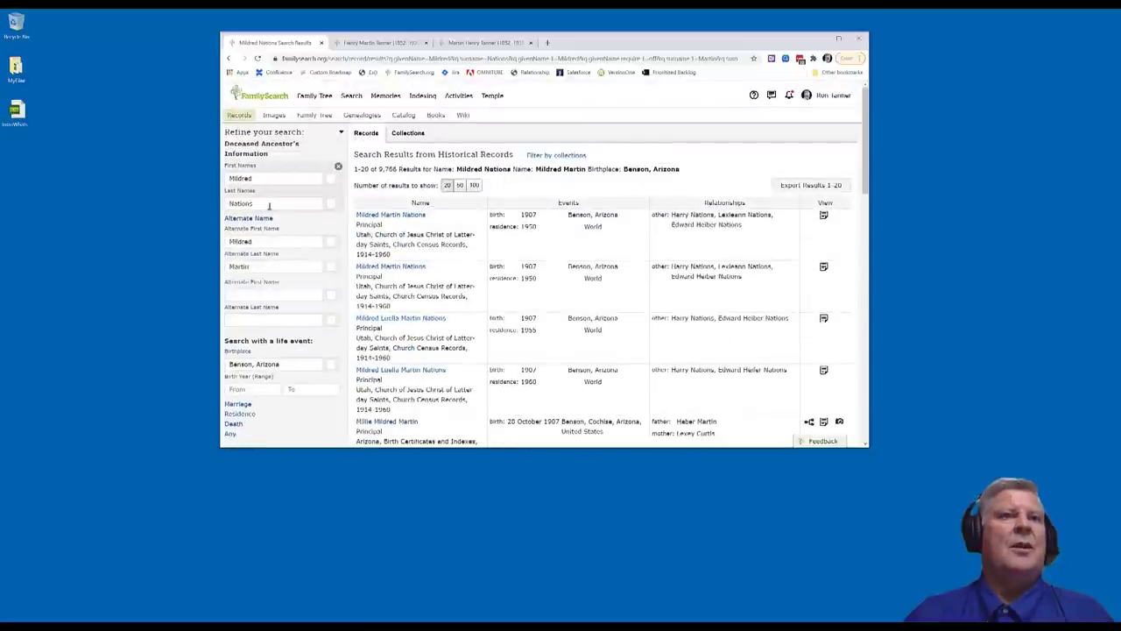
{"action": "left_click", "coordinate": [256, 242]}
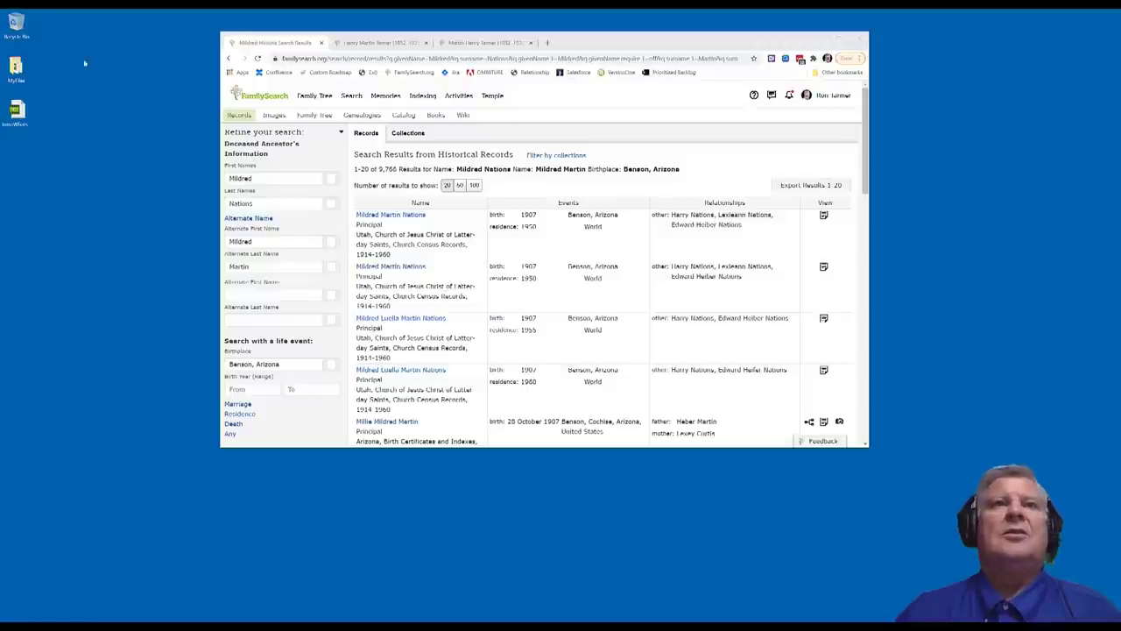
Go to the Memories Gallery and open the private April 1942 conference-talk PDF memory
{"action": "left_click", "coordinate": [386, 95]}
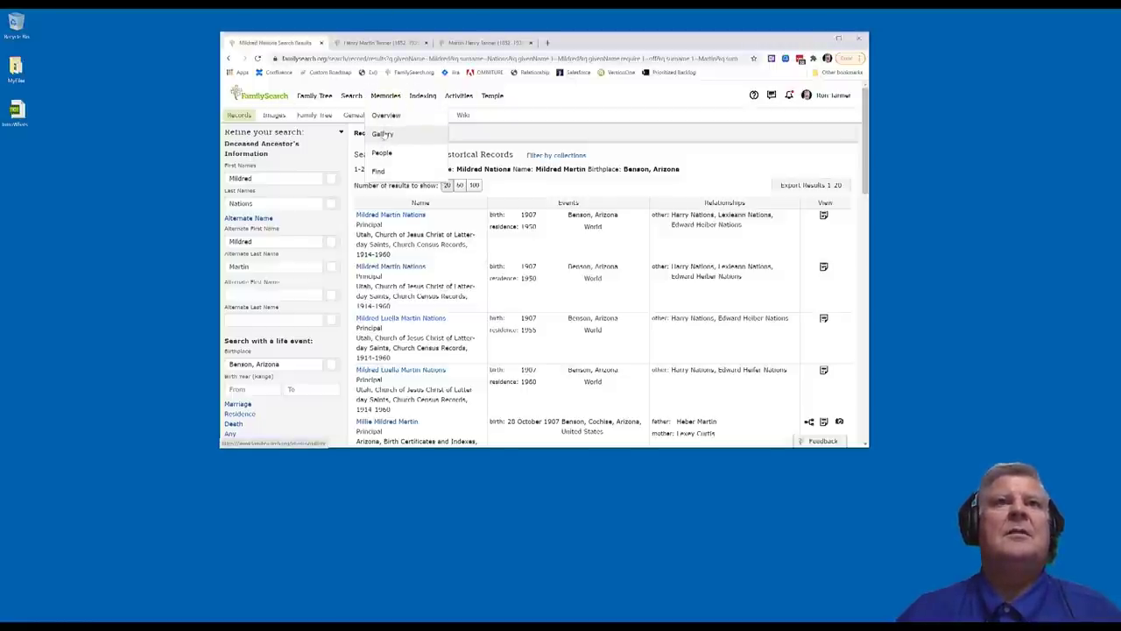
{"action": "left_click", "coordinate": [383, 133]}
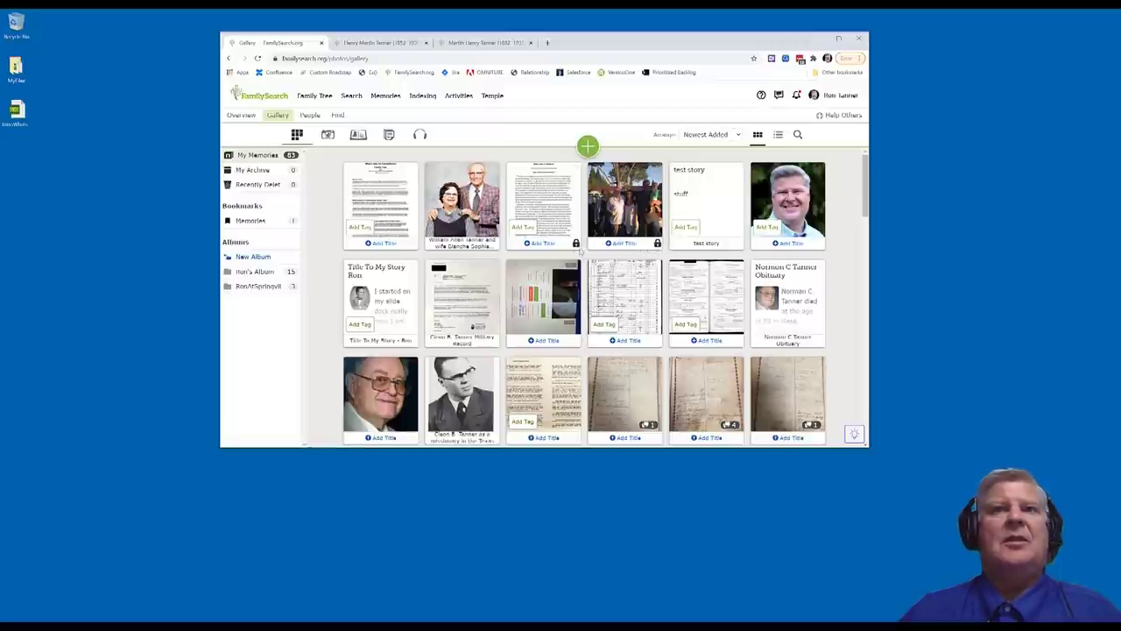
{"action": "mouse_move", "coordinate": [576, 249]}
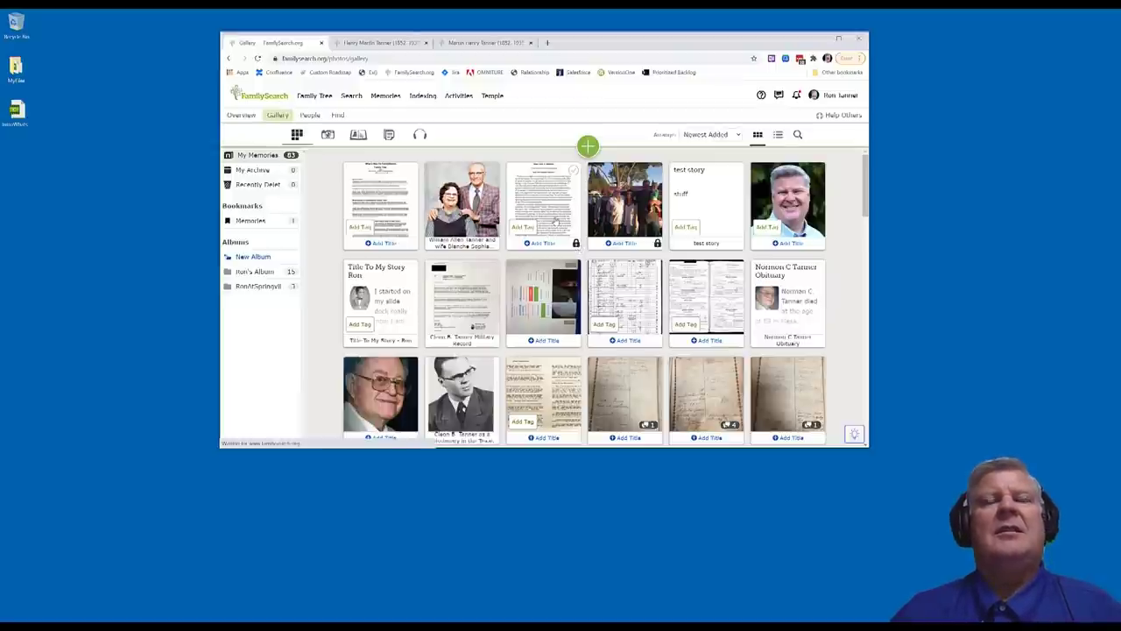
{"action": "left_click", "coordinate": [556, 222]}
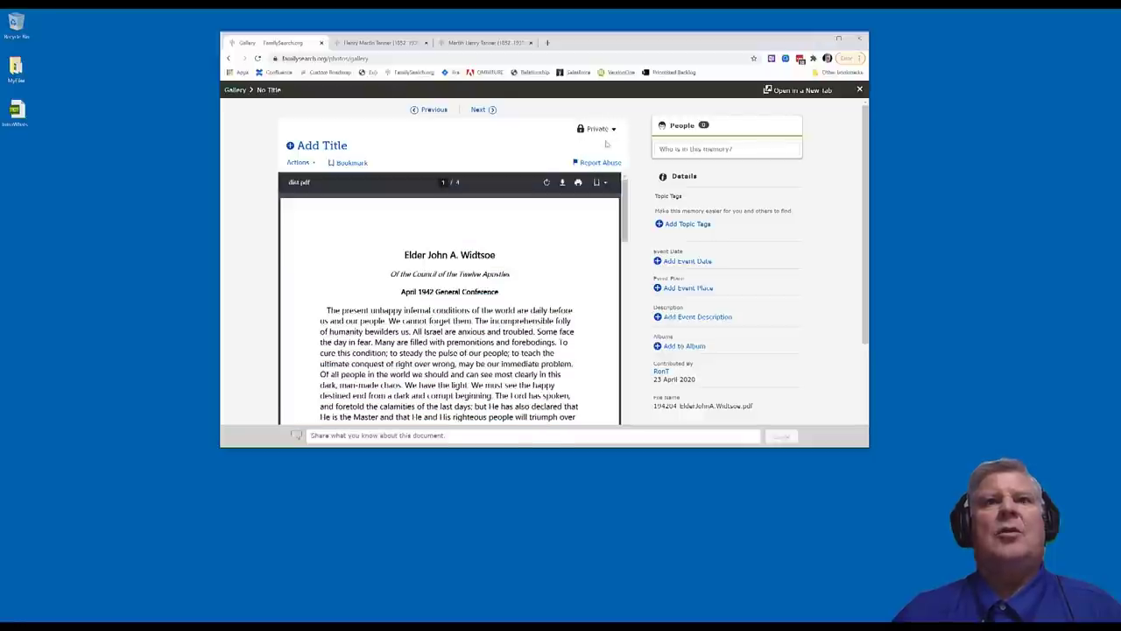
Change the conference-talk PDF's visibility from Private to Public, then return to the gallery
{"action": "left_click", "coordinate": [614, 131]}
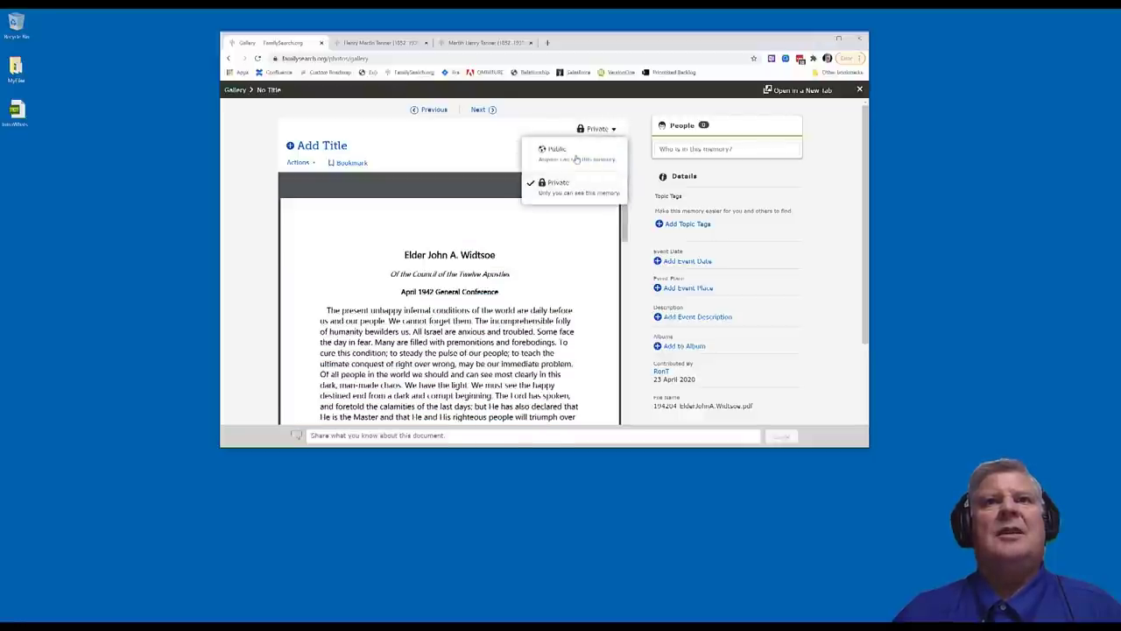
{"action": "left_click", "coordinate": [576, 160]}
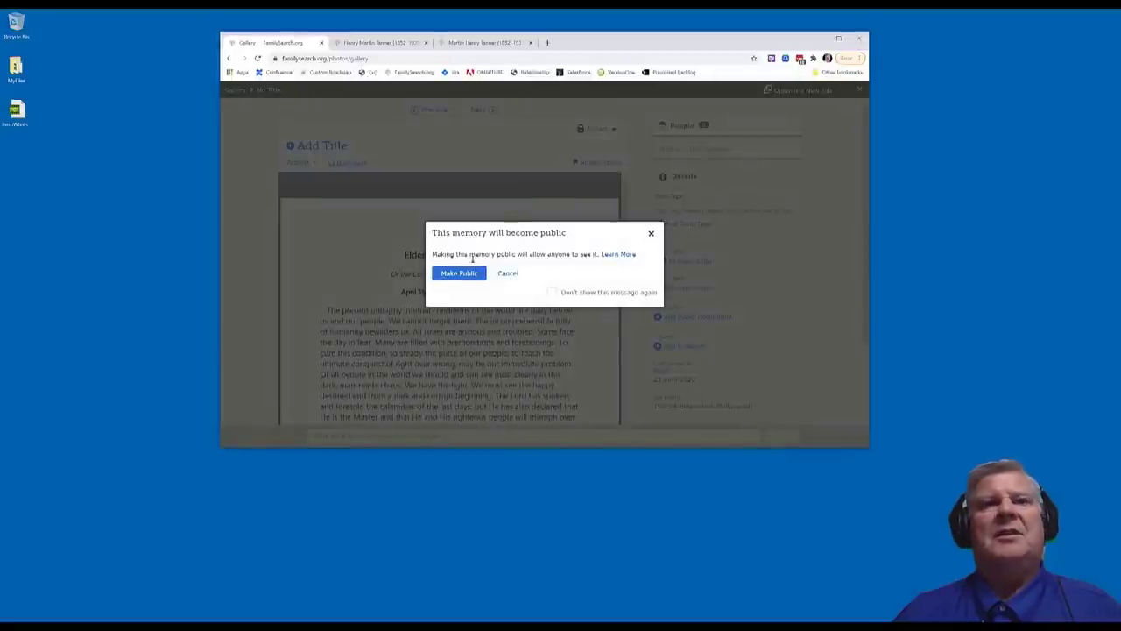
{"action": "left_click", "coordinate": [458, 272]}
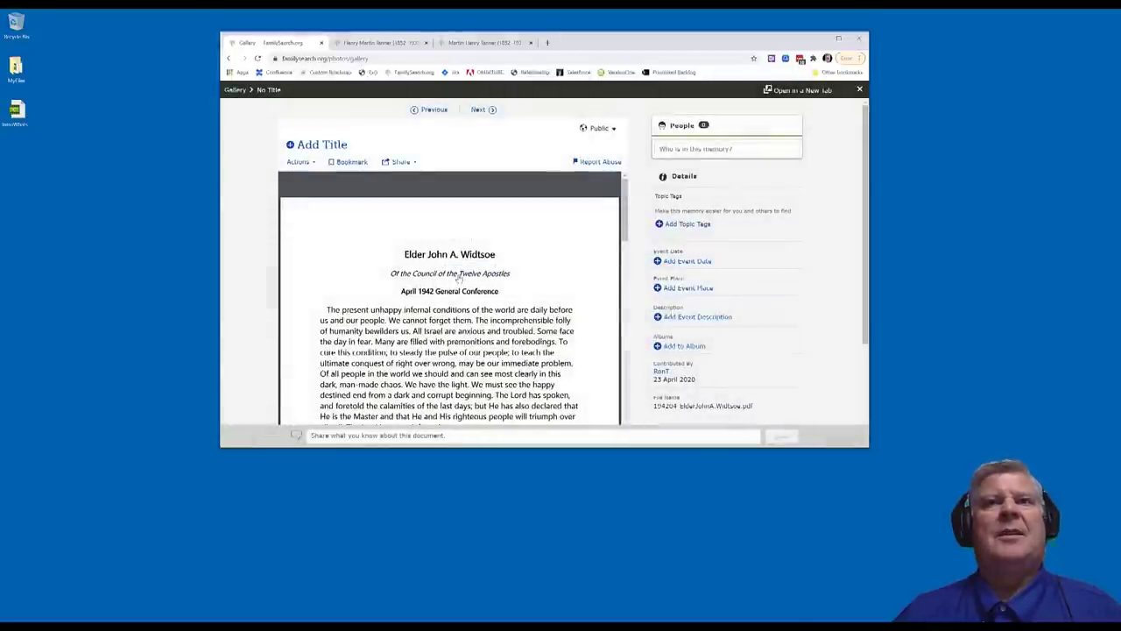
{"action": "left_click", "coordinate": [235, 91]}
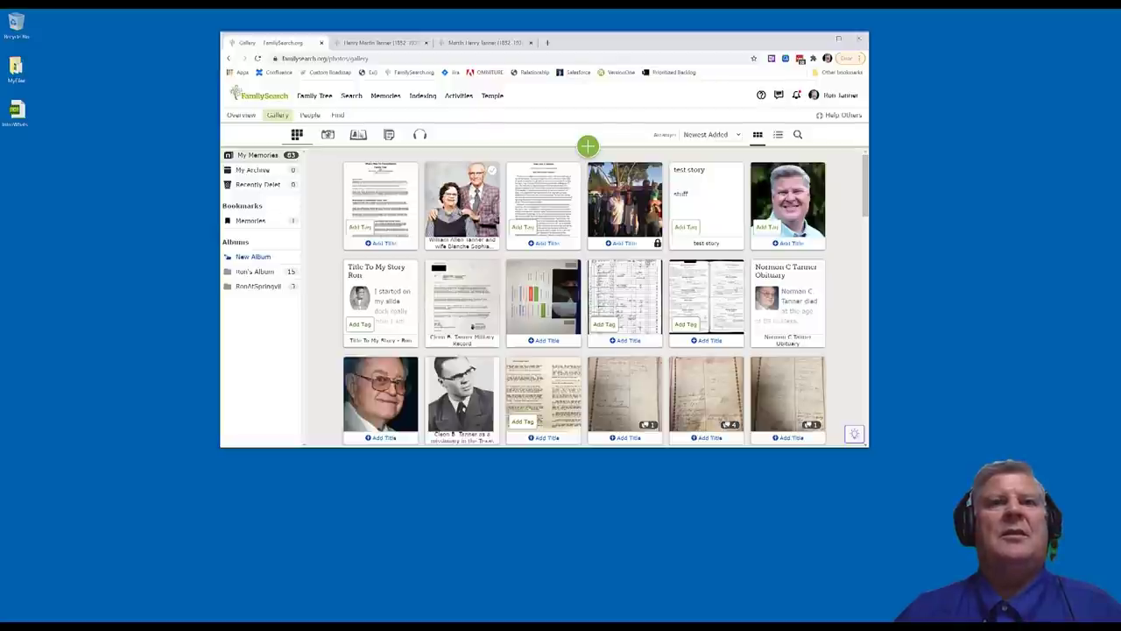
Set the elderly couple's portrait photo from Public to Private, then switch to the ancestor's person page tab
{"action": "left_click", "coordinate": [470, 199]}
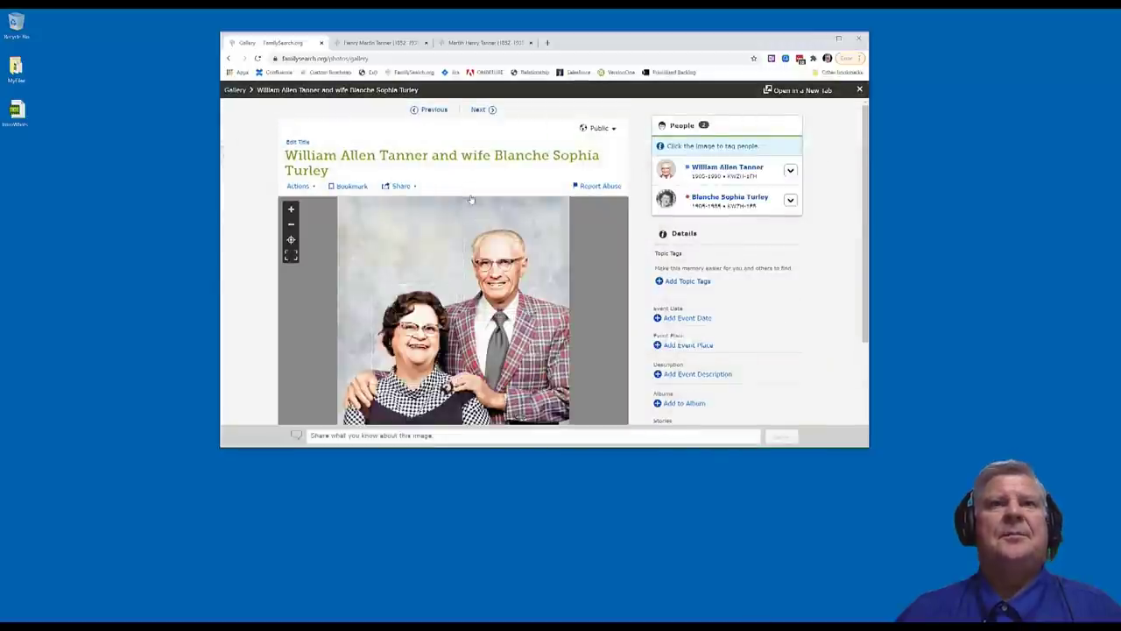
{"action": "left_click", "coordinate": [596, 128]}
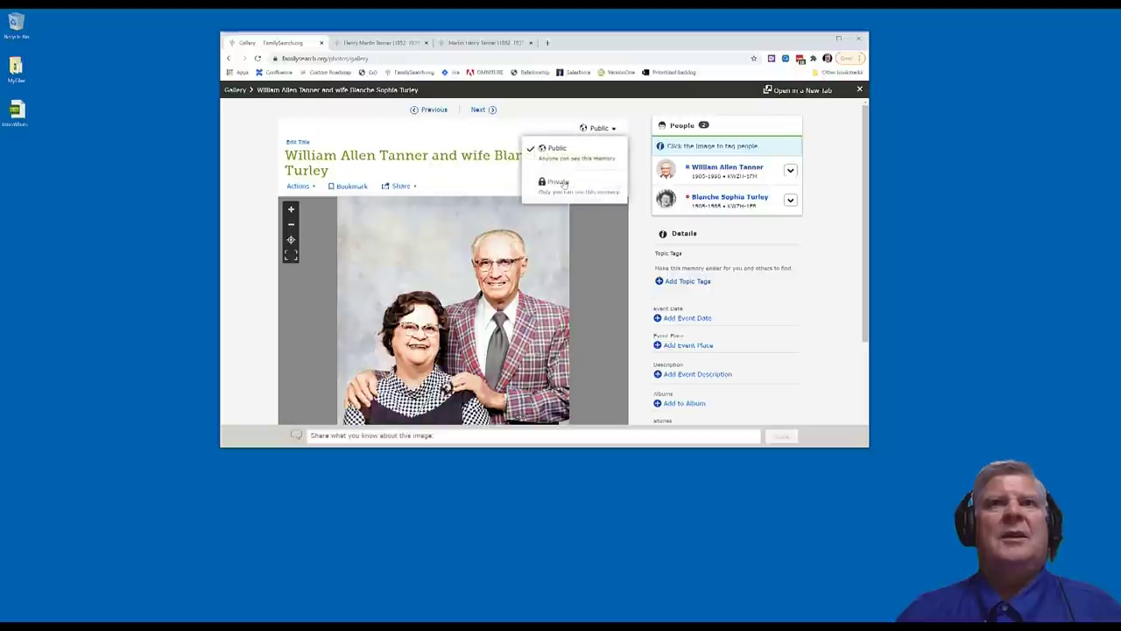
{"action": "left_click", "coordinate": [564, 184]}
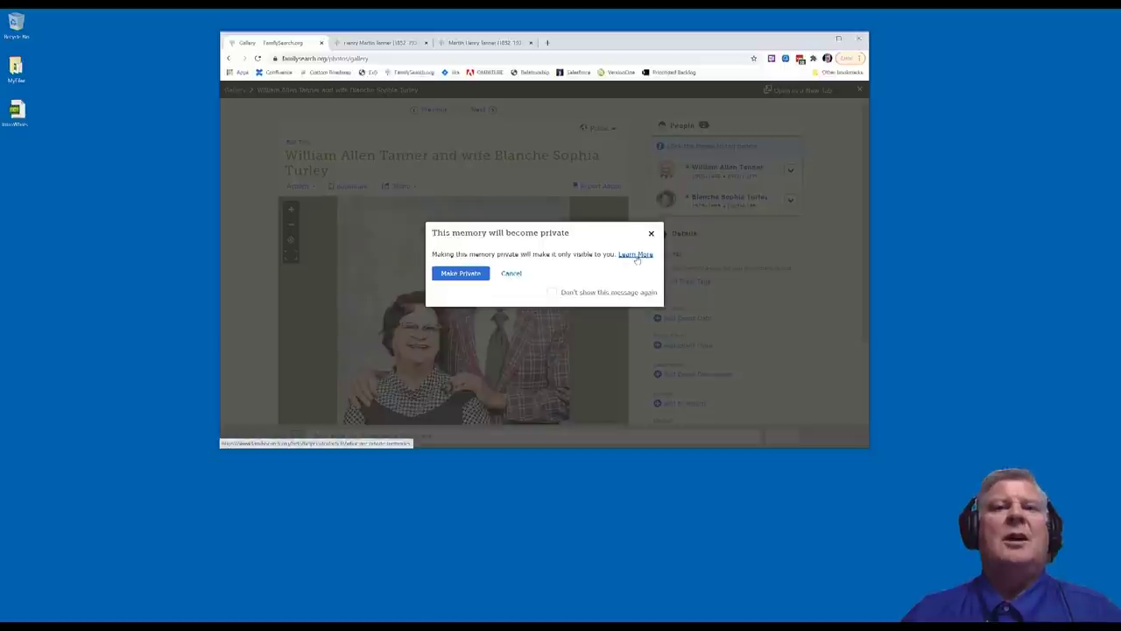
{"action": "left_click", "coordinate": [461, 274]}
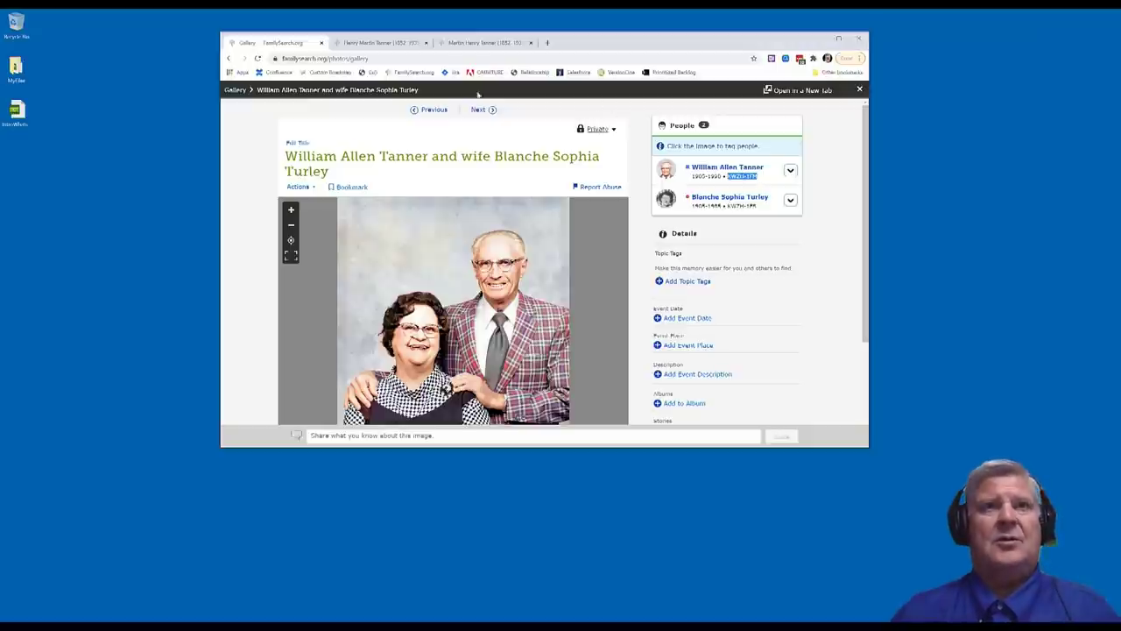
{"action": "left_click", "coordinate": [480, 42]}
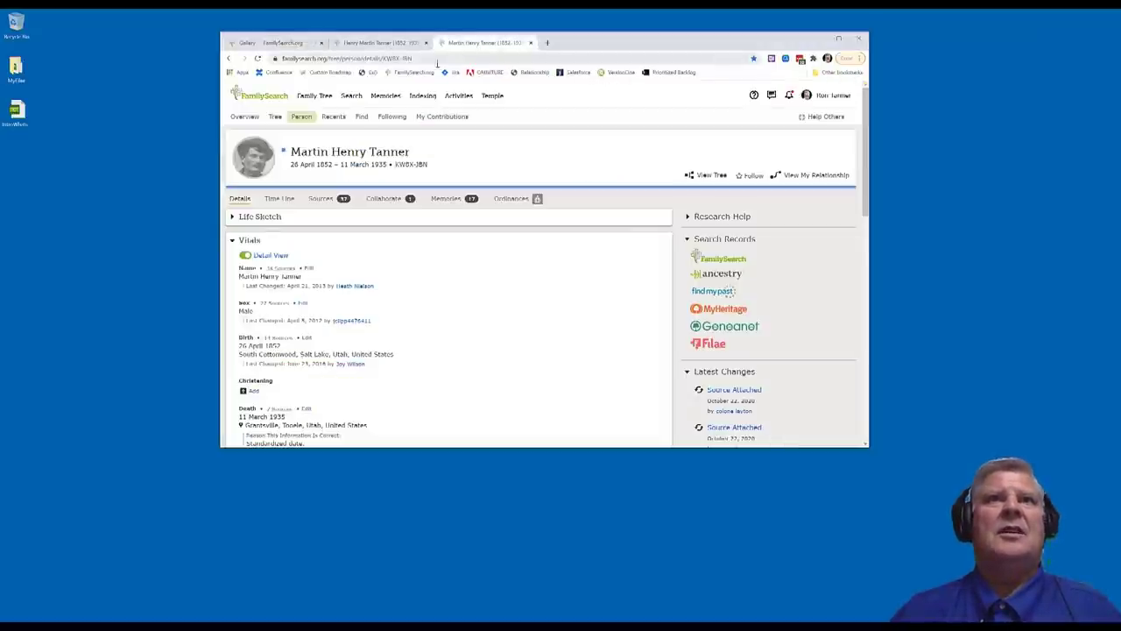
{"action": "left_click_drag", "start_coordinate": [413, 58], "coordinate": [394, 60]}
{"action": "type", "text": "KWTH-1FM"}
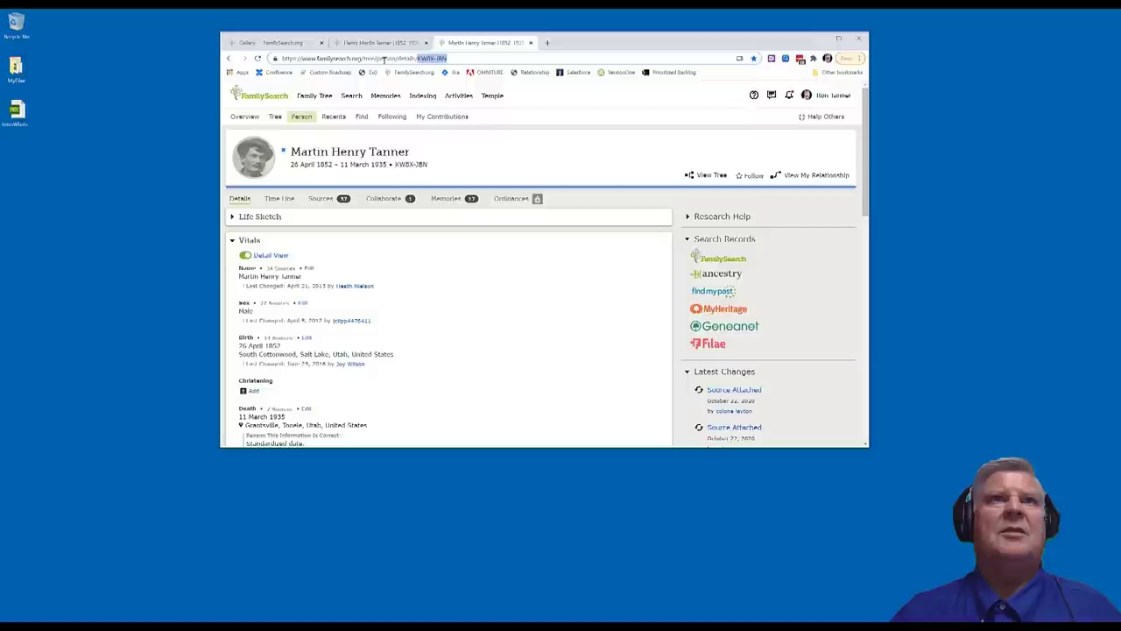
{"action": "key", "text": "Return"}
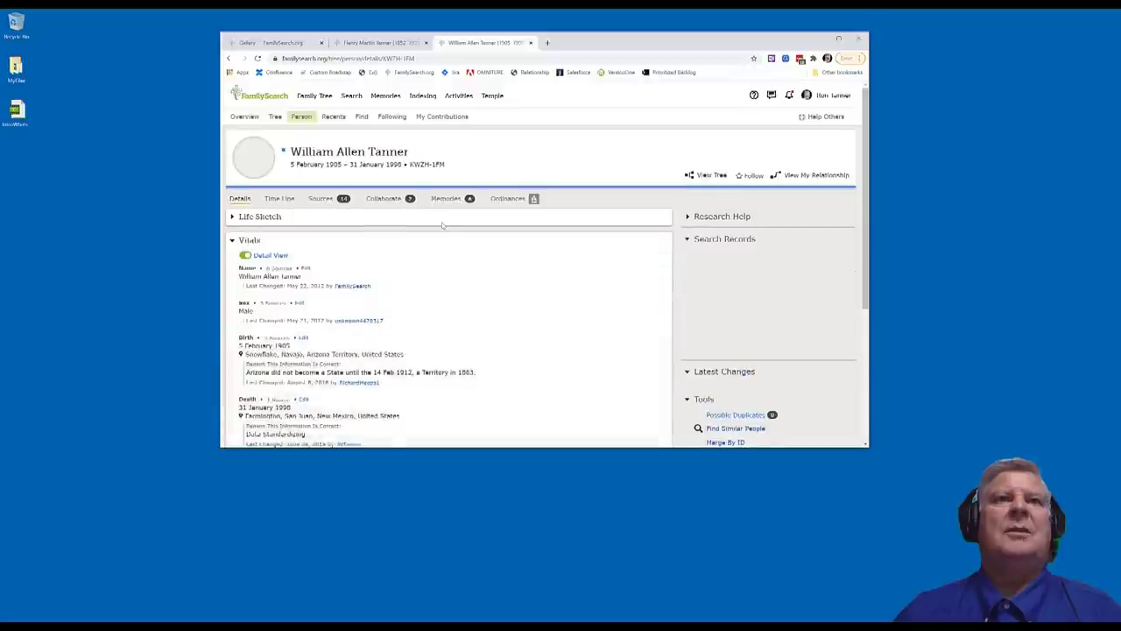
{"action": "left_click", "coordinate": [449, 199]}
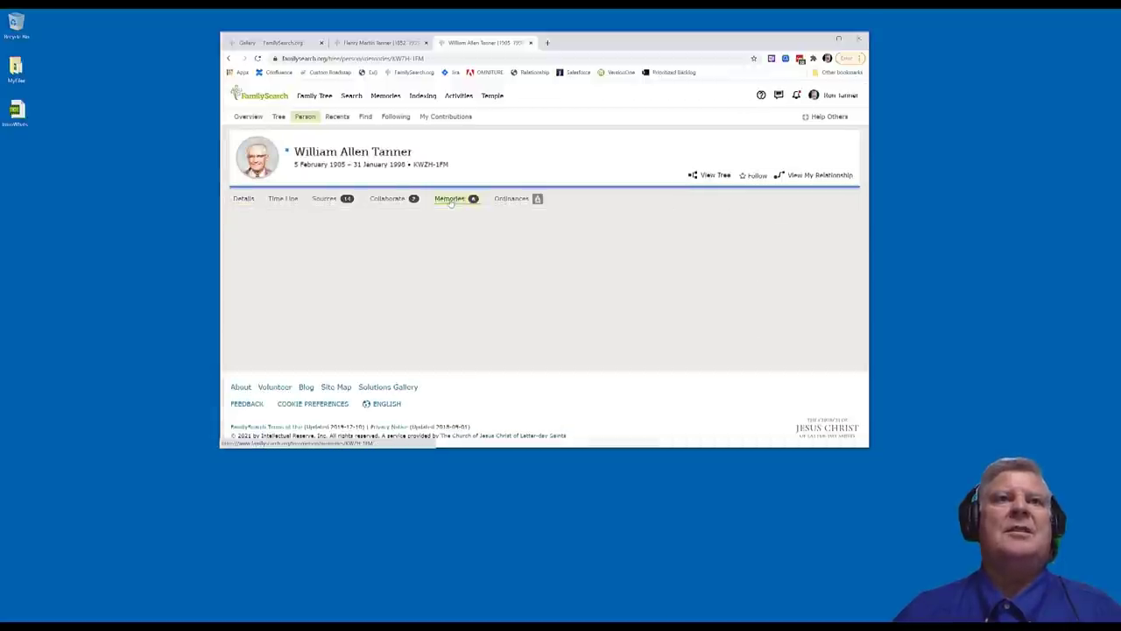